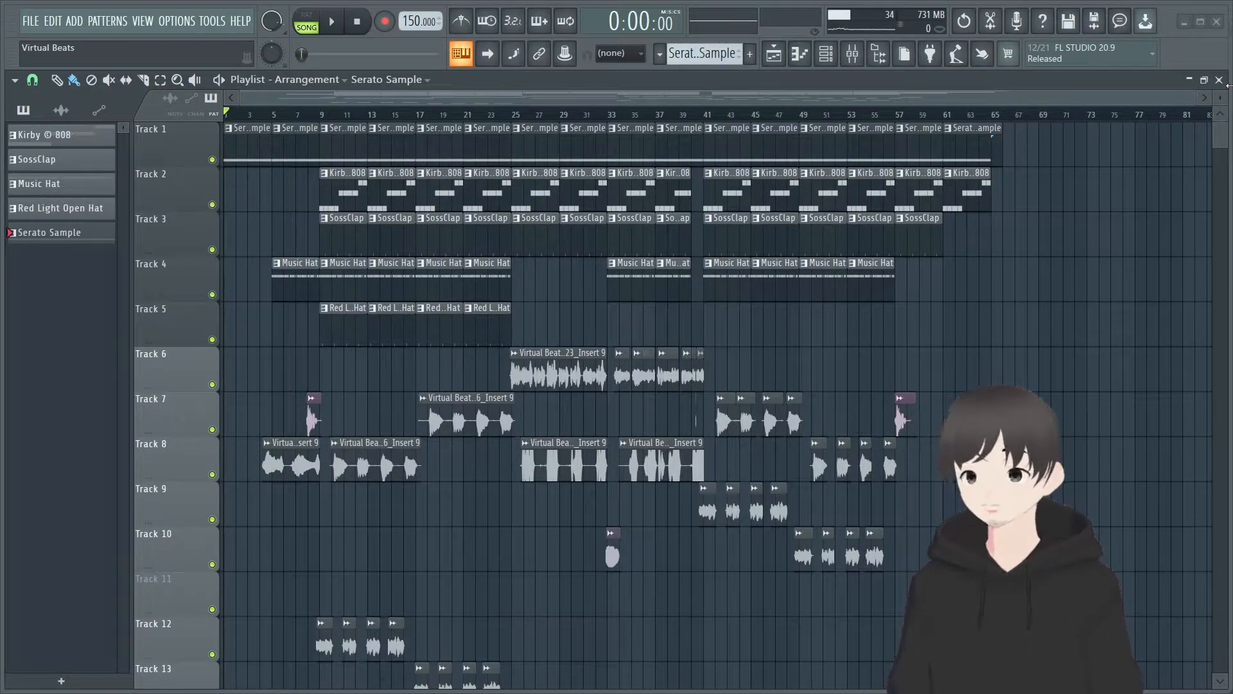
Look over the tracks in the playlist arrangement and play the song from the beginning, then stop playback.
scroll(887, 264, "down", 2)
scroll(887, 264, "up", 2)
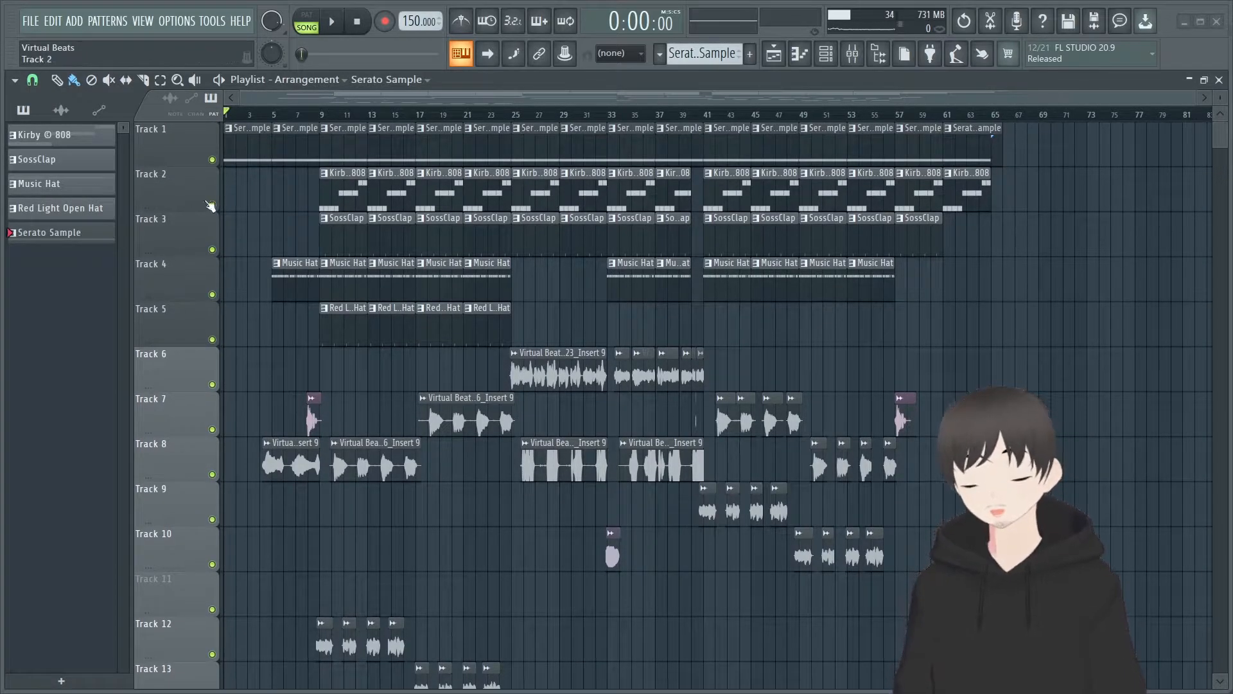
scroll(908, 427, "down", 1)
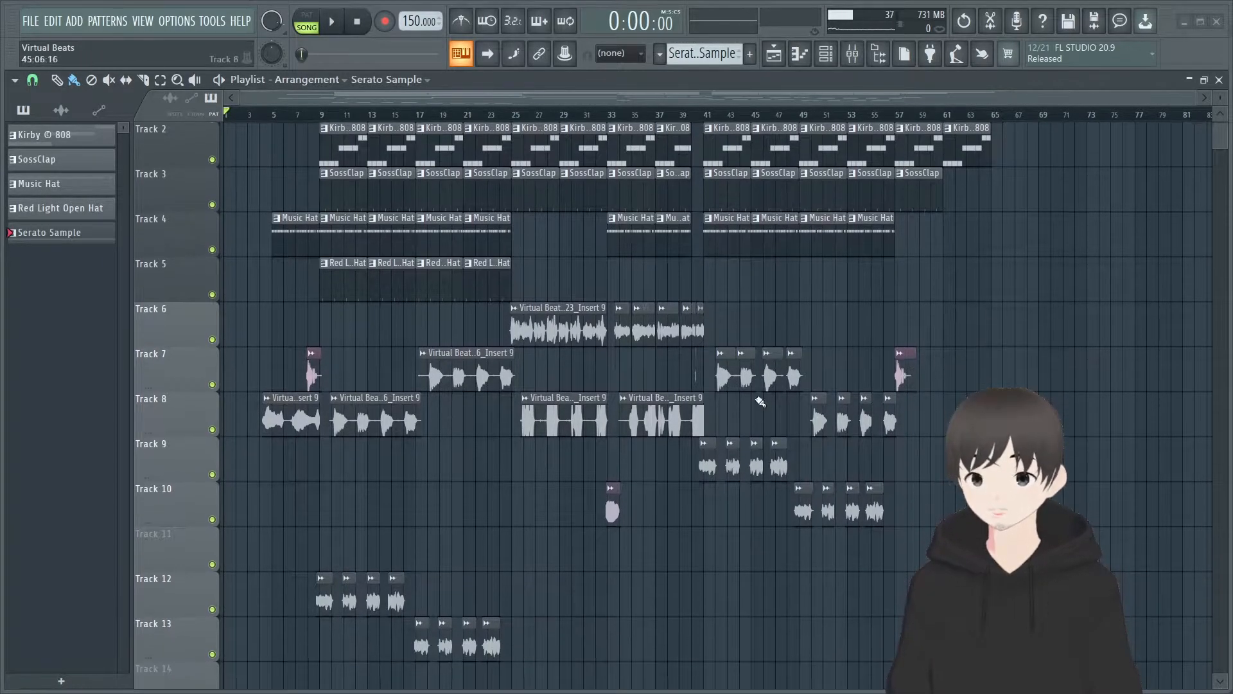
scroll(669, 345, "down", 1)
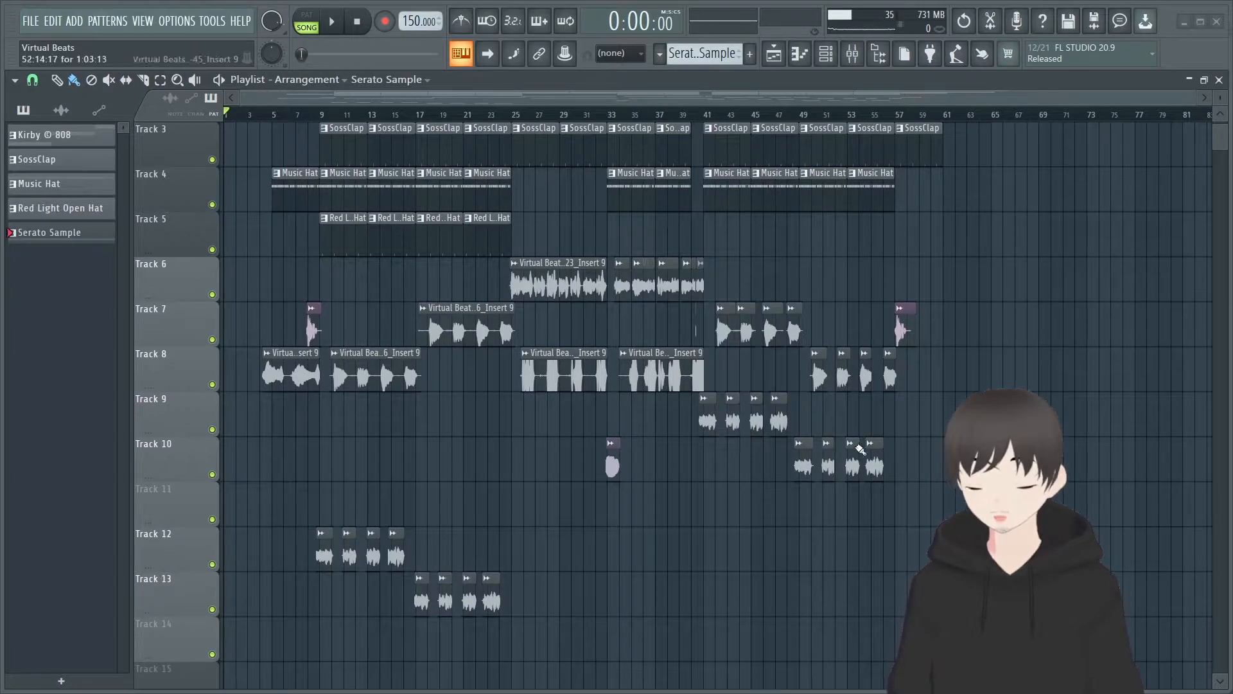
scroll(864, 381, "up", 2)
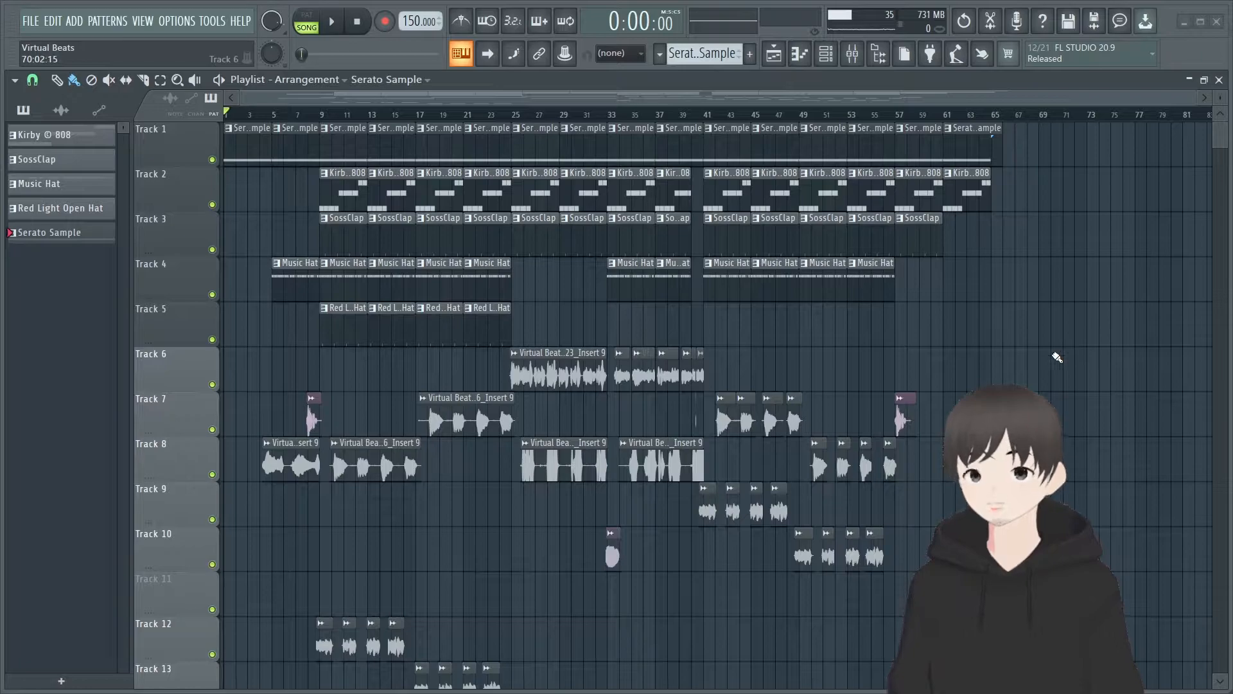
scroll(1056, 357, "down", 2)
scroll(1053, 355, "up", 2)
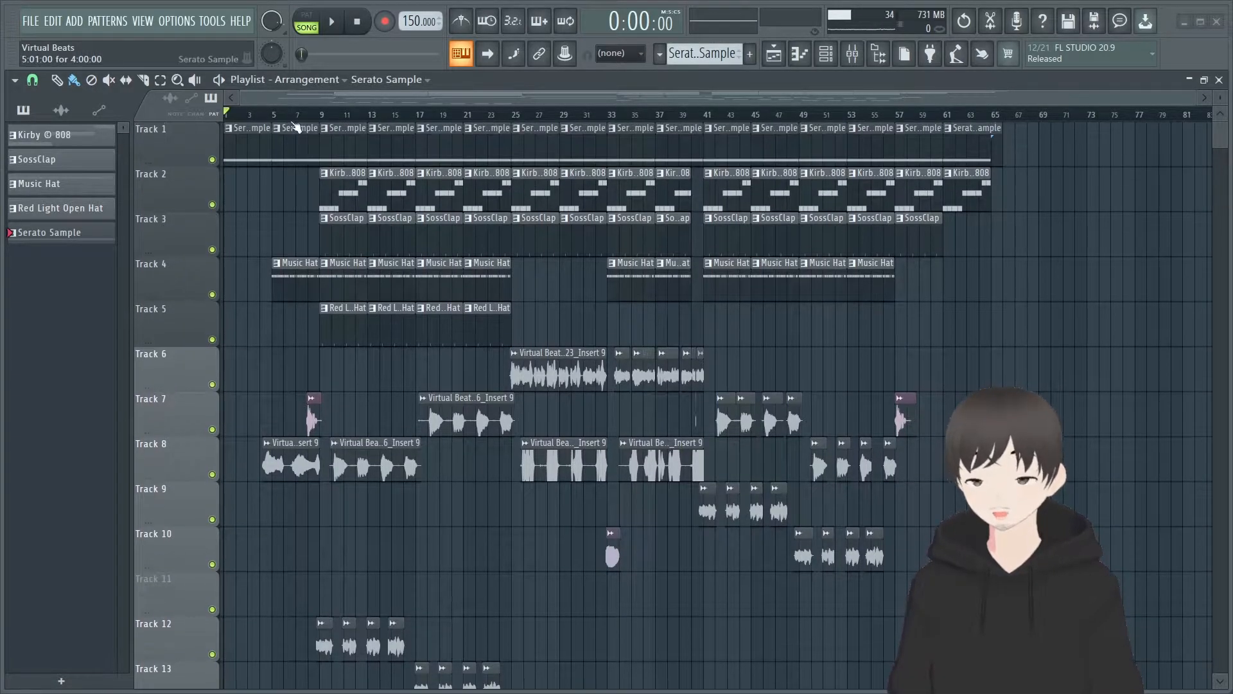
left_click_drag(1193, 103, 1228, 90)
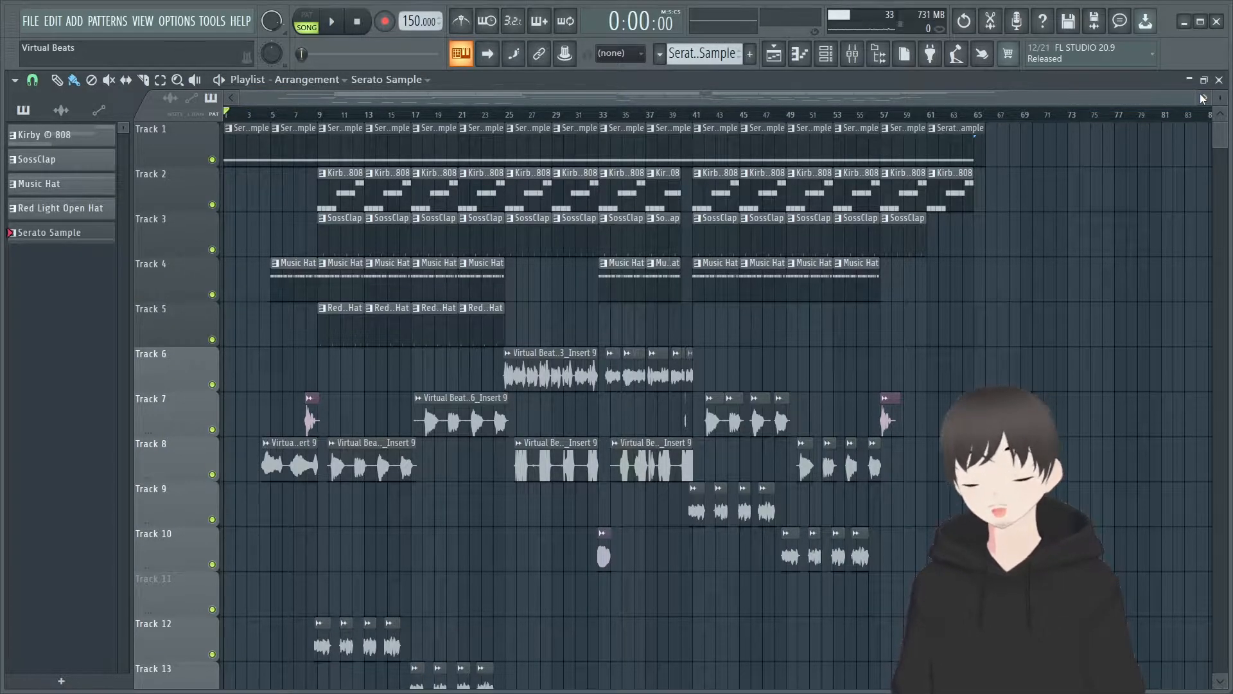
key("space")
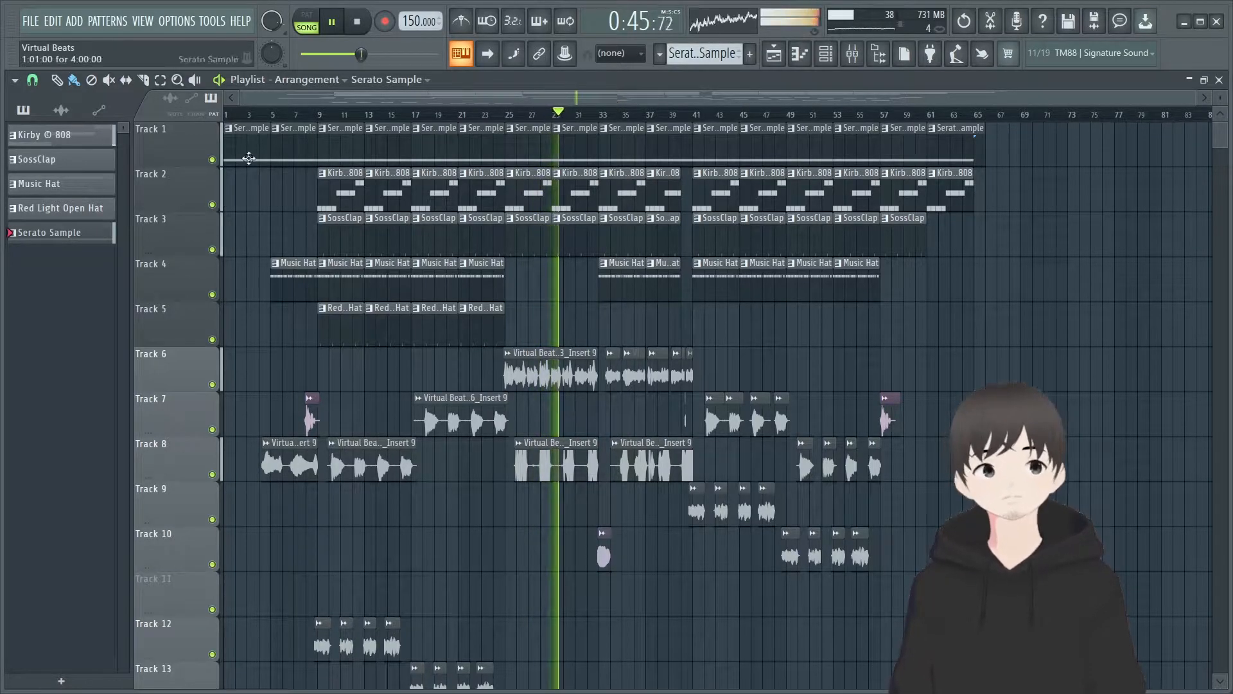
left_click(357, 23)
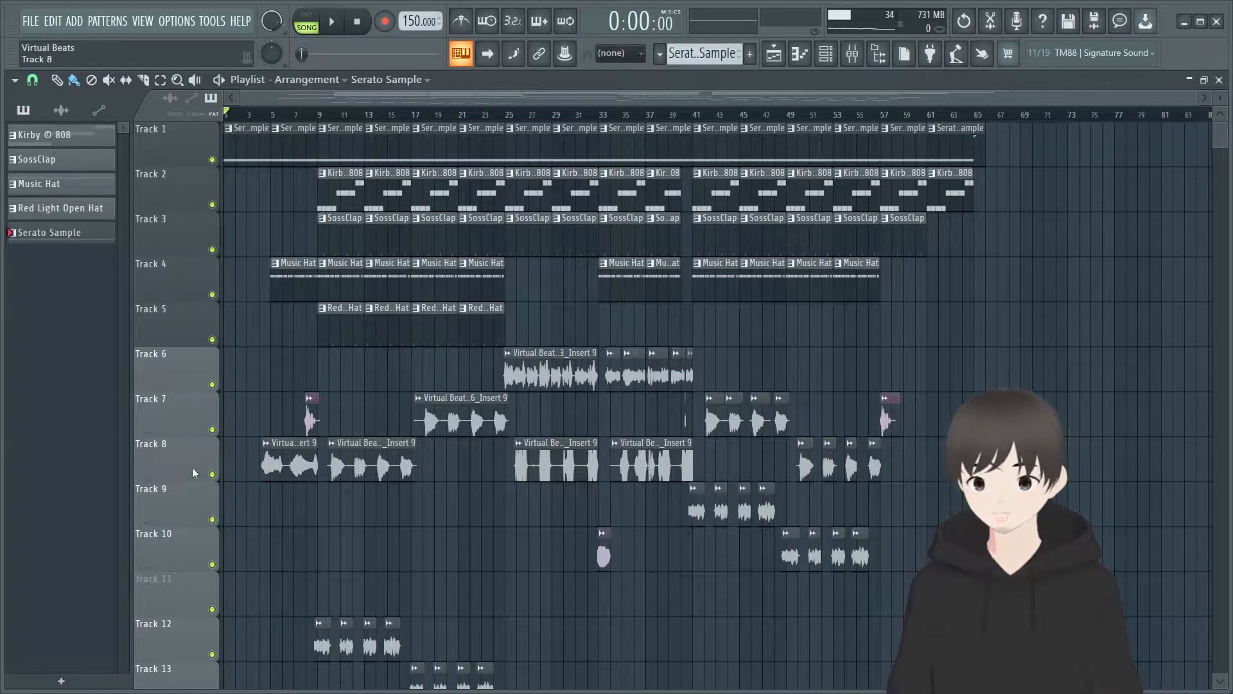
Mute playlist tracks 6 to 13 that hold the audio recordings, leaving tracks 1 to 5 active.
left_click(212, 475)
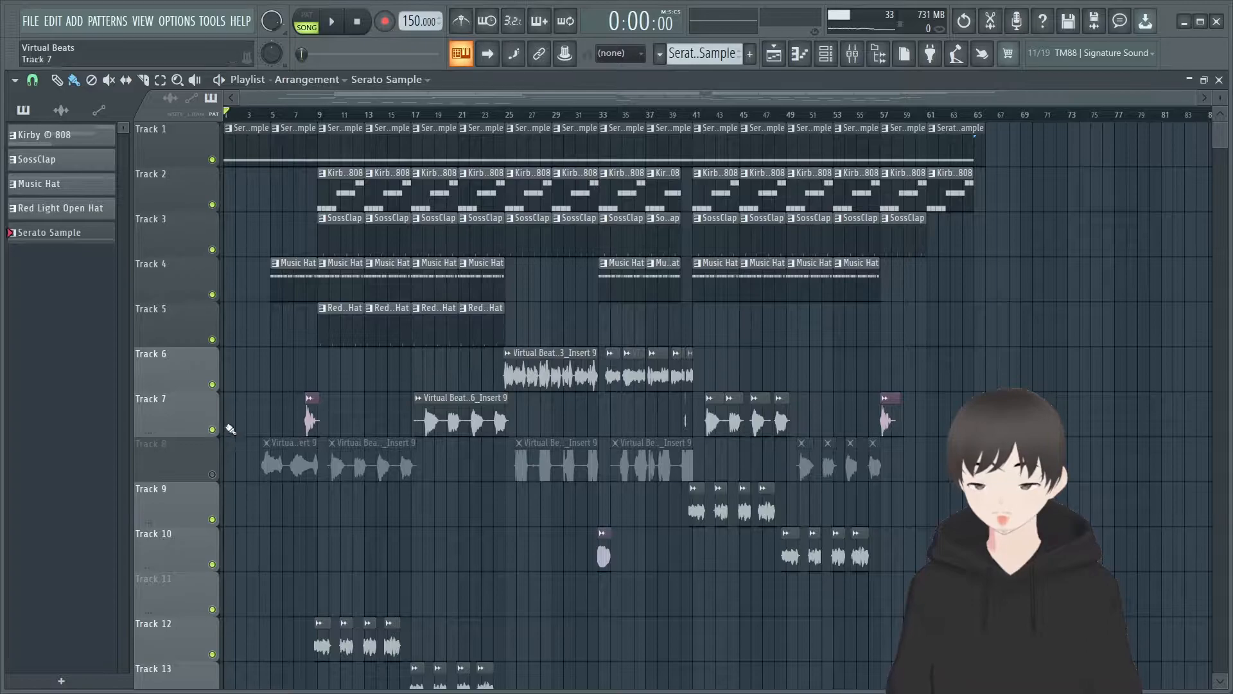
left_click(212, 430)
left_click(212, 385)
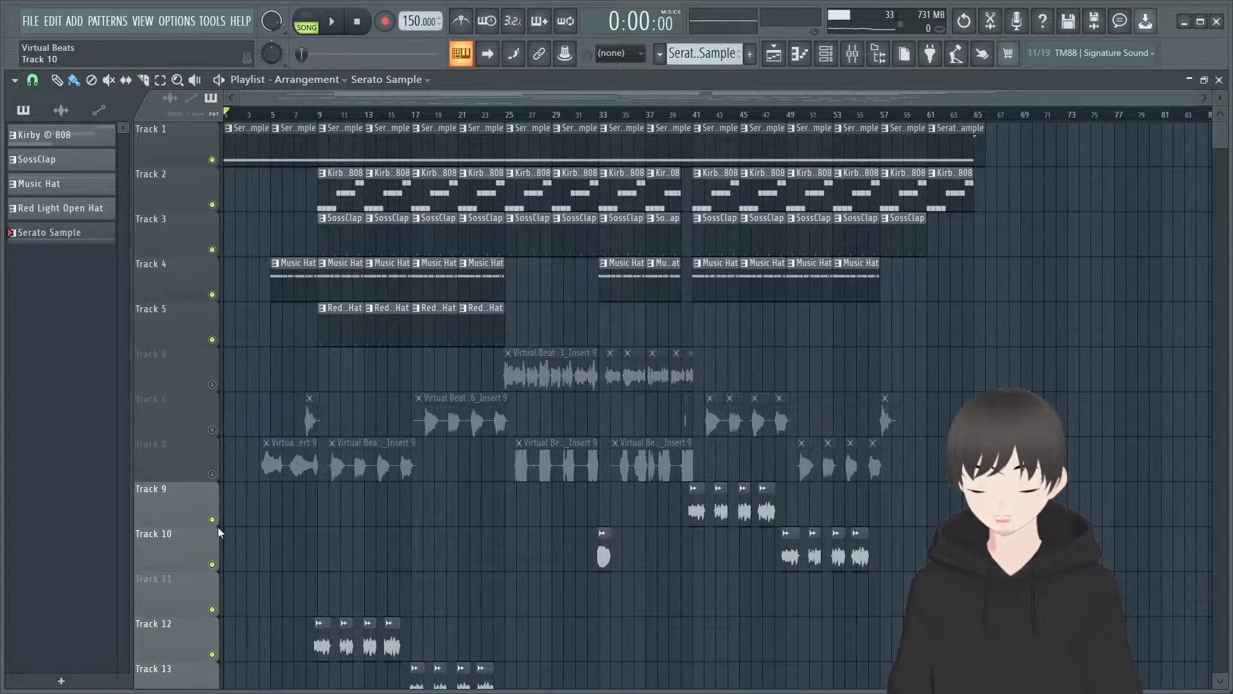
left_click(213, 521)
left_click(212, 564)
left_click(212, 610)
left_click(213, 654)
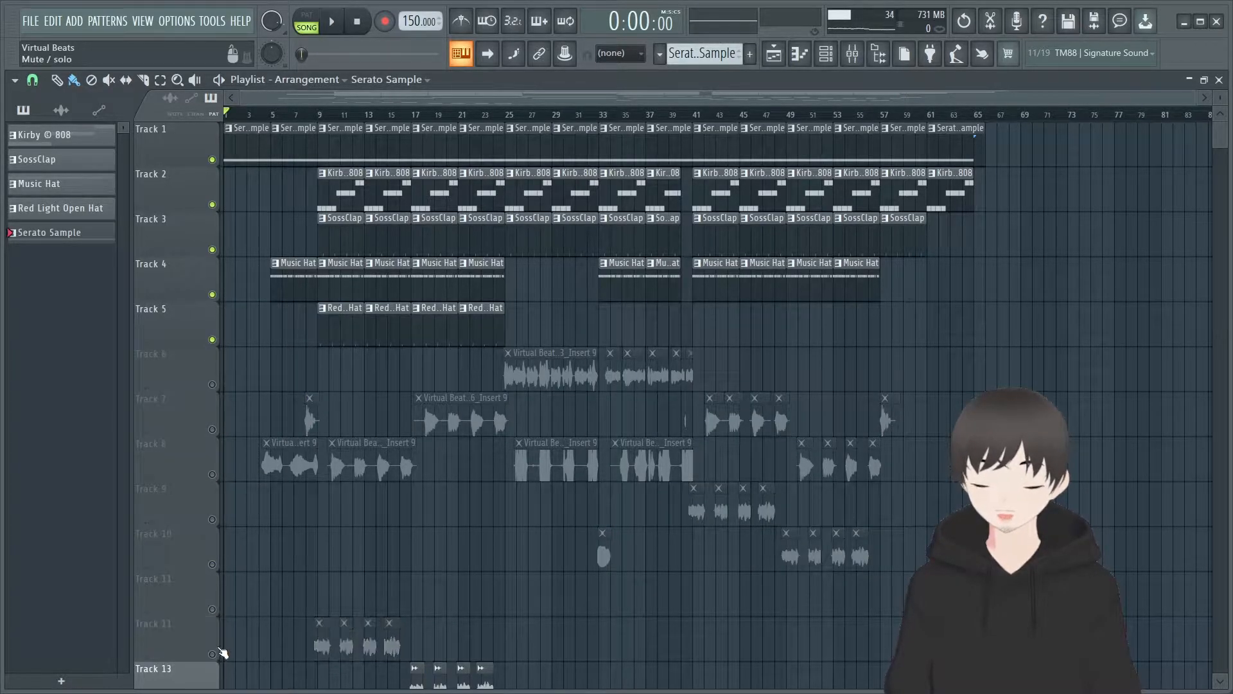
scroll(222, 652, "down", 4)
scroll(221, 593, "up", 1)
left_click(213, 563)
scroll(286, 496, "up", 3)
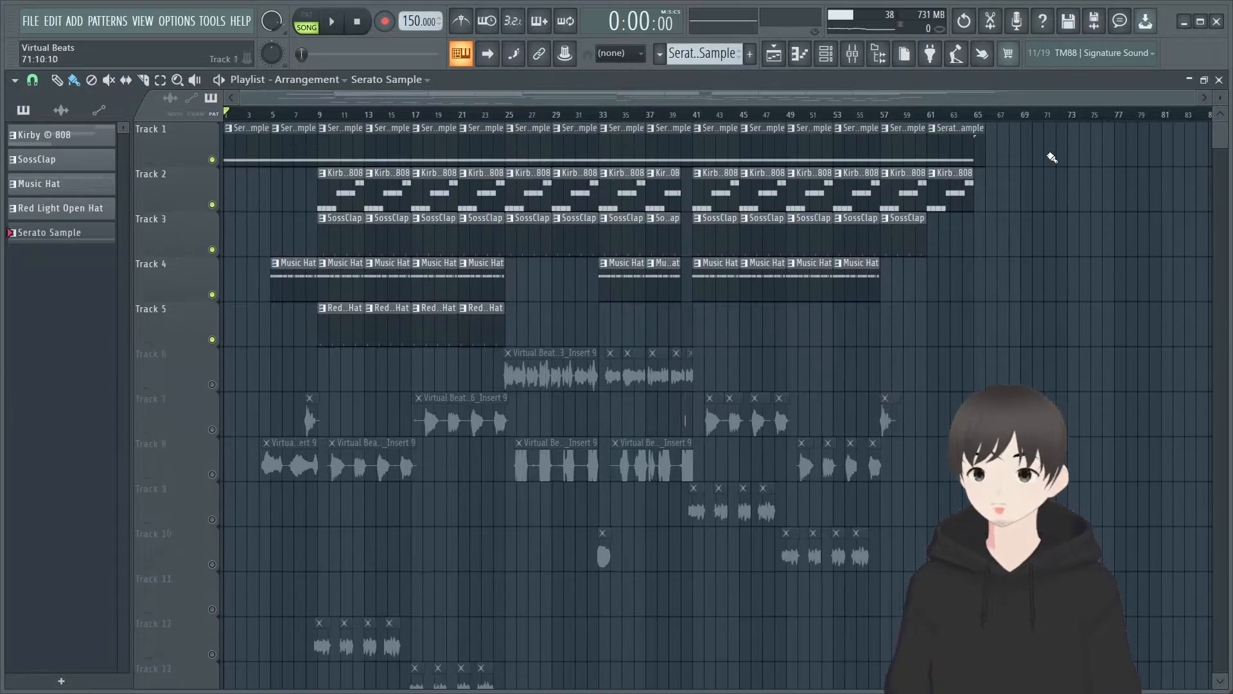
Show the channel rack and the mixer, and open RC-20 Retro Color on Insert 5.
key("F6")
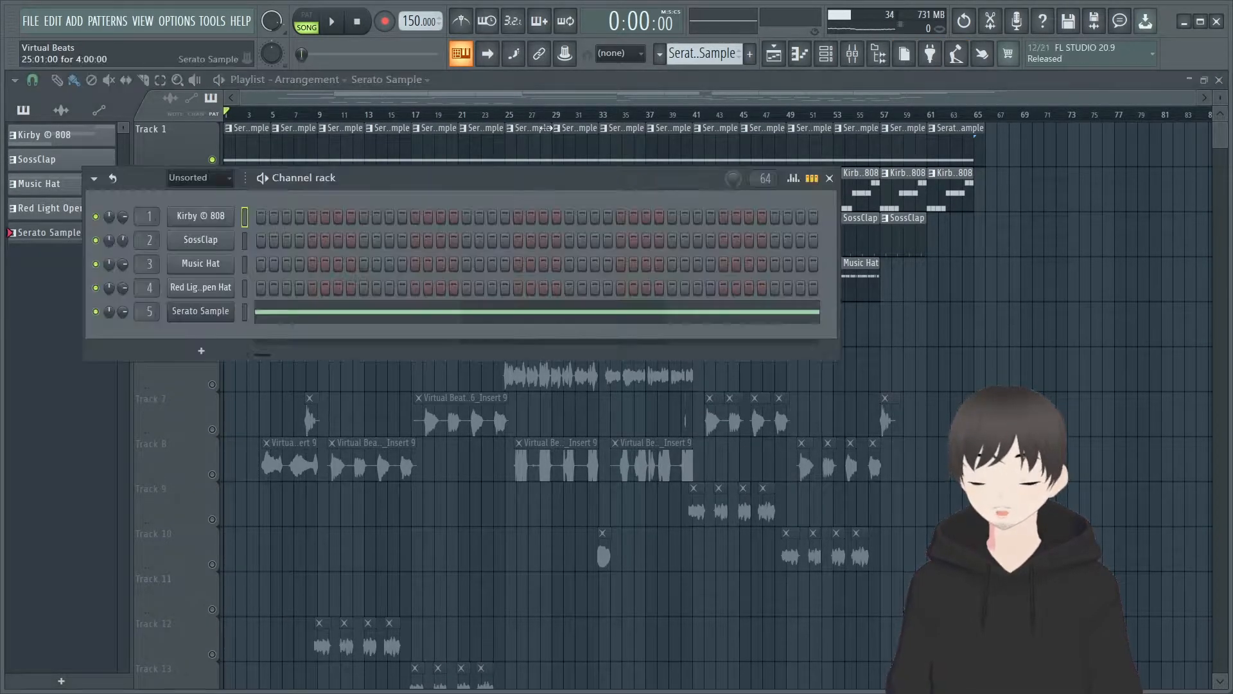
left_click_drag(402, 182, 687, 219)
key("F9")
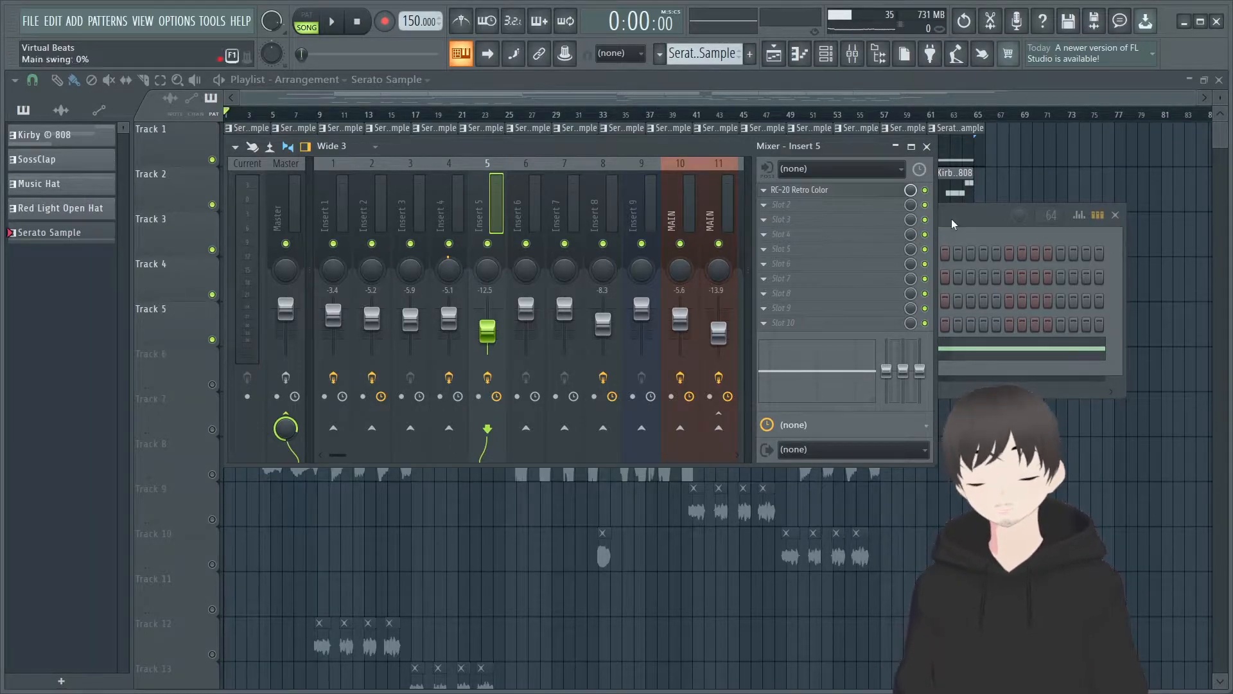
left_click(805, 190)
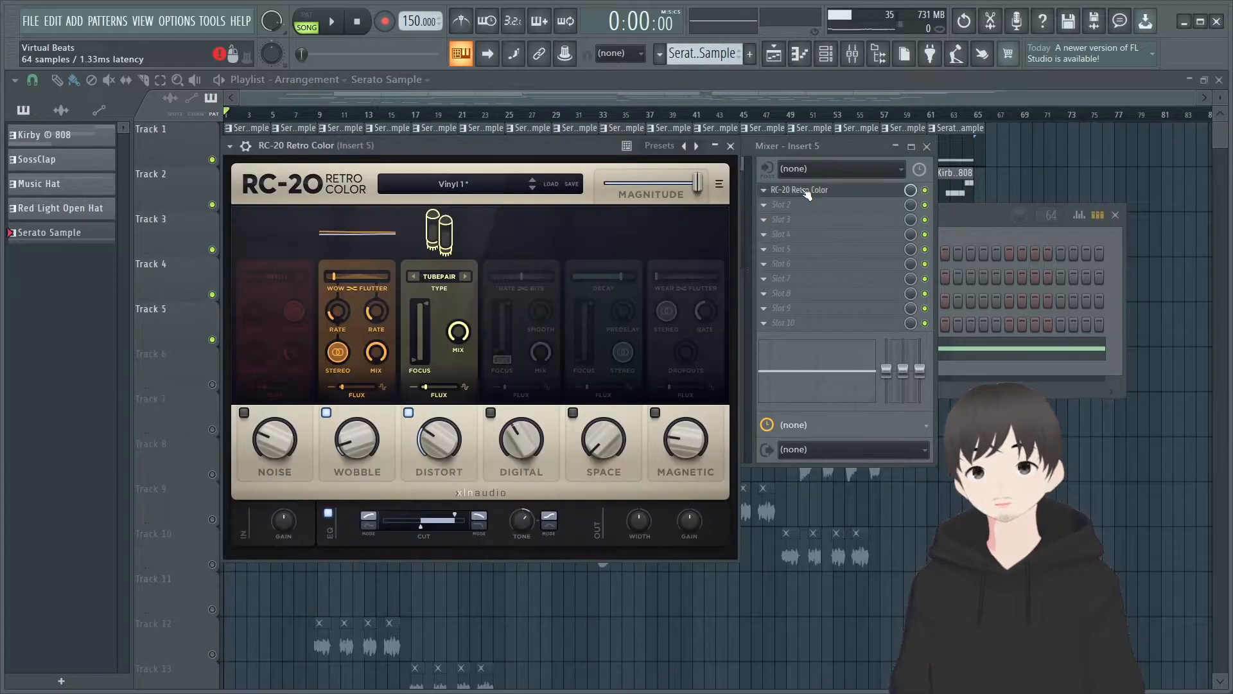
mouse_move(415, 140)
left_mouse_down()
mouse_move(550, 203)
mouse_move(499, 131)
mouse_move(429, 128)
mouse_move(437, 114)
mouse_move(428, 124)
left_mouse_up()
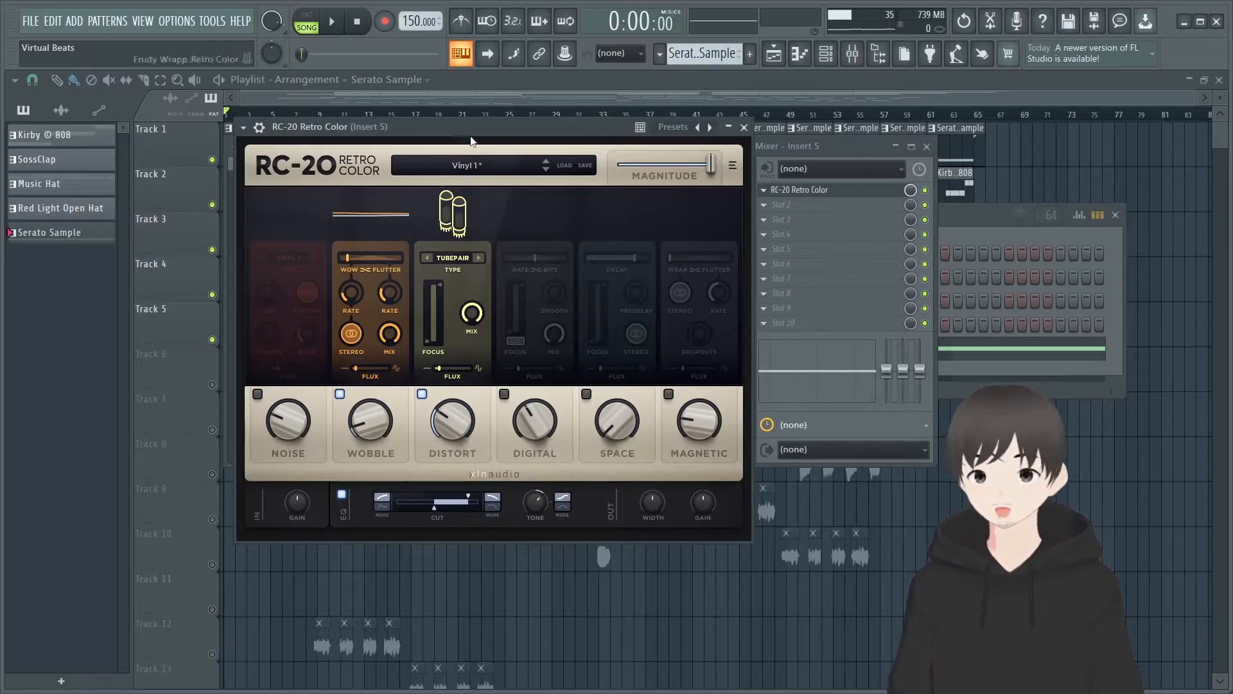
left_click_drag(449, 132, 518, 127)
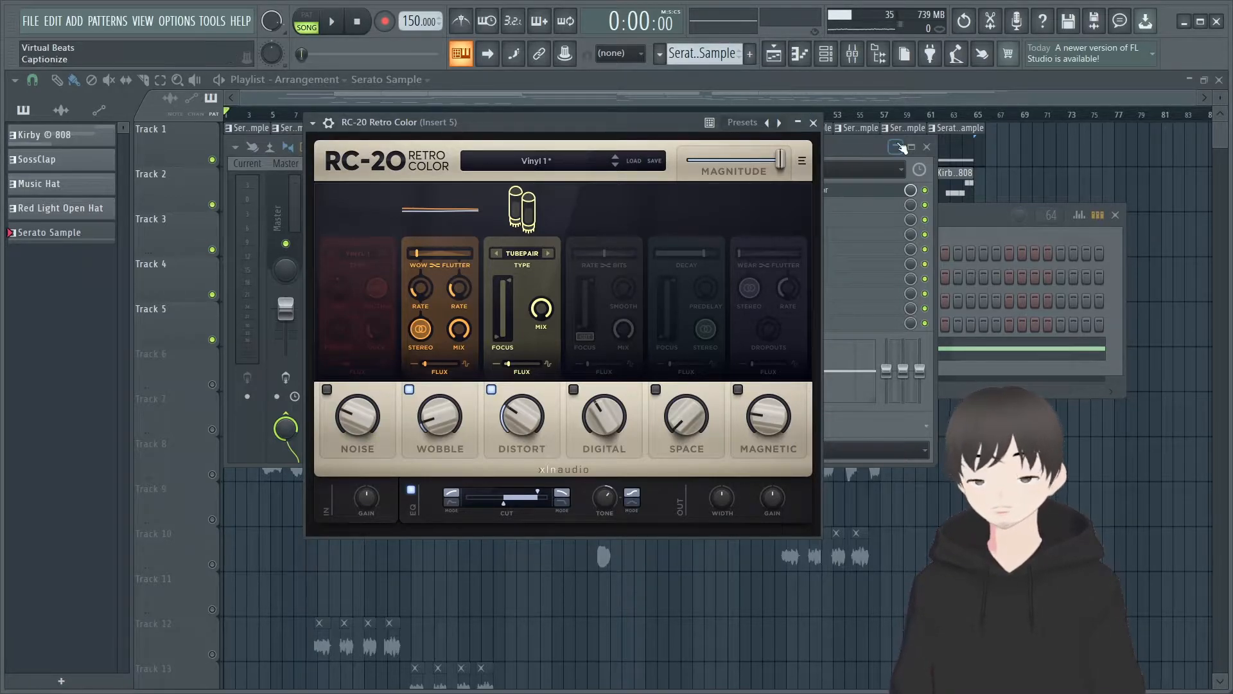
Bypass RC-20 Retro Color on Insert 5, solo that mixer track and play the sample dry.
left_click(926, 192)
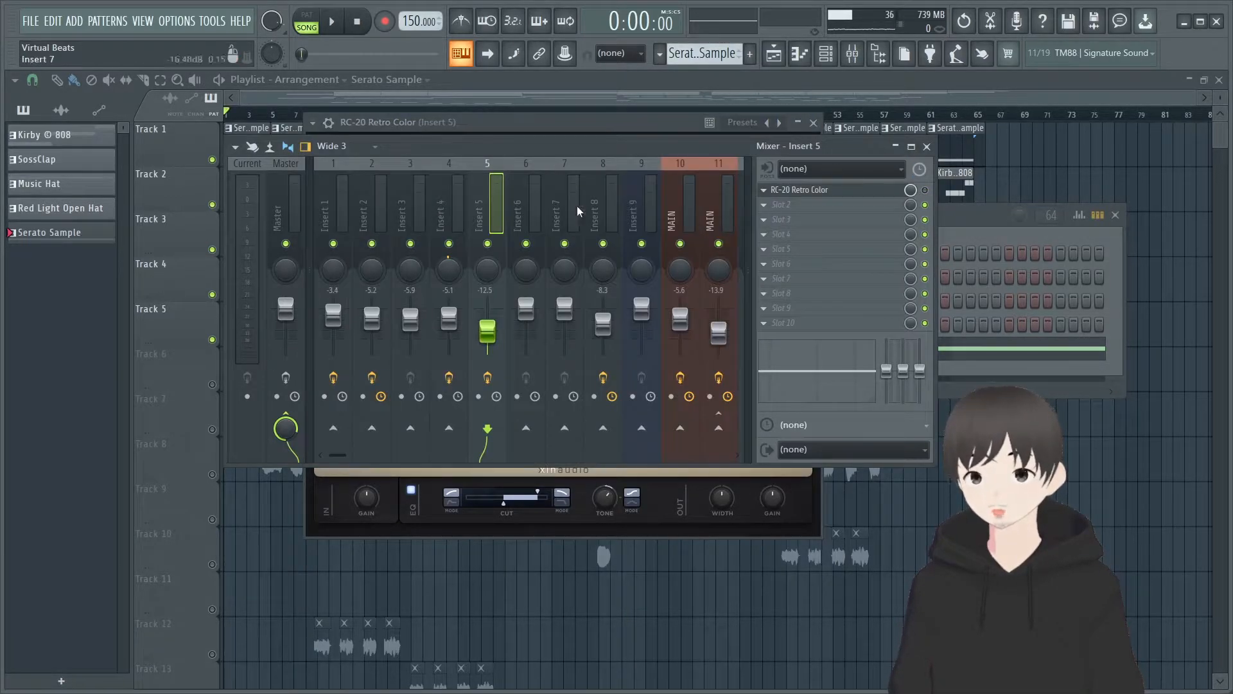
right_click(488, 244)
key("space")
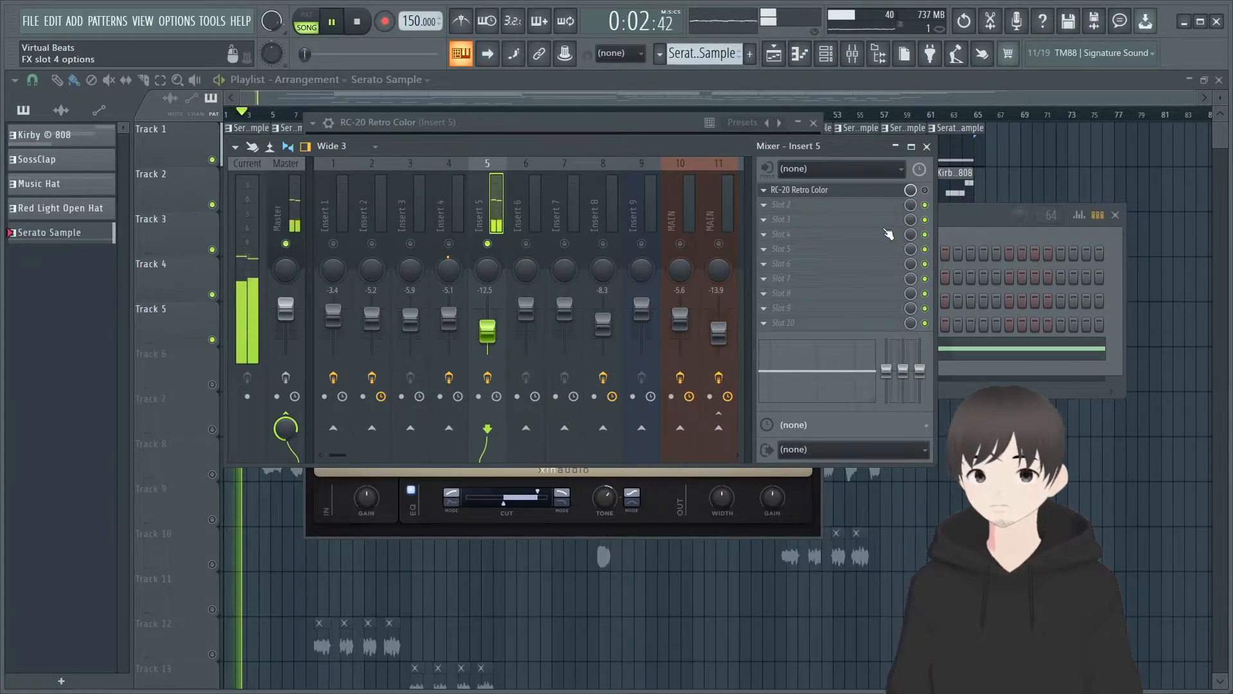
key("space")
Re-enable RC-20 Retro Color on Insert 5 and play the soloed sample with the effect.
left_click(924, 191)
key("space")
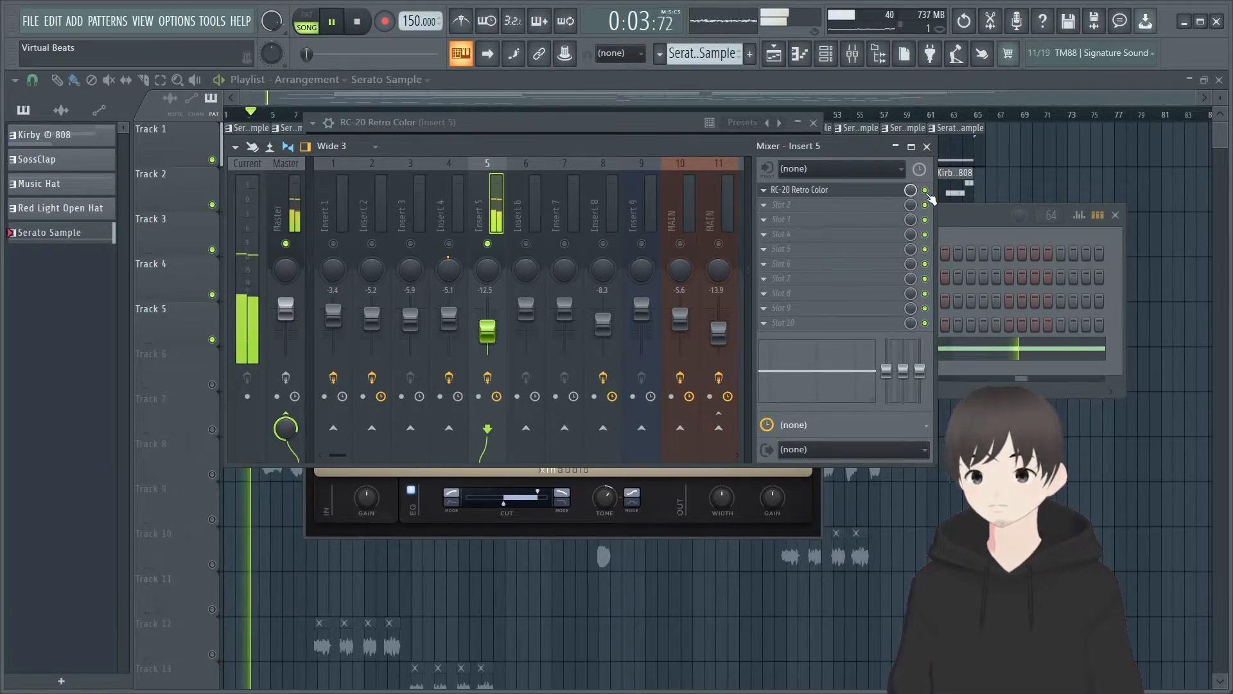
key("space")
Reopen RC-20 Retro Color on Insert 5, vary the Wobble amount and return it to 10%.
left_click(863, 194)
left_click(854, 199)
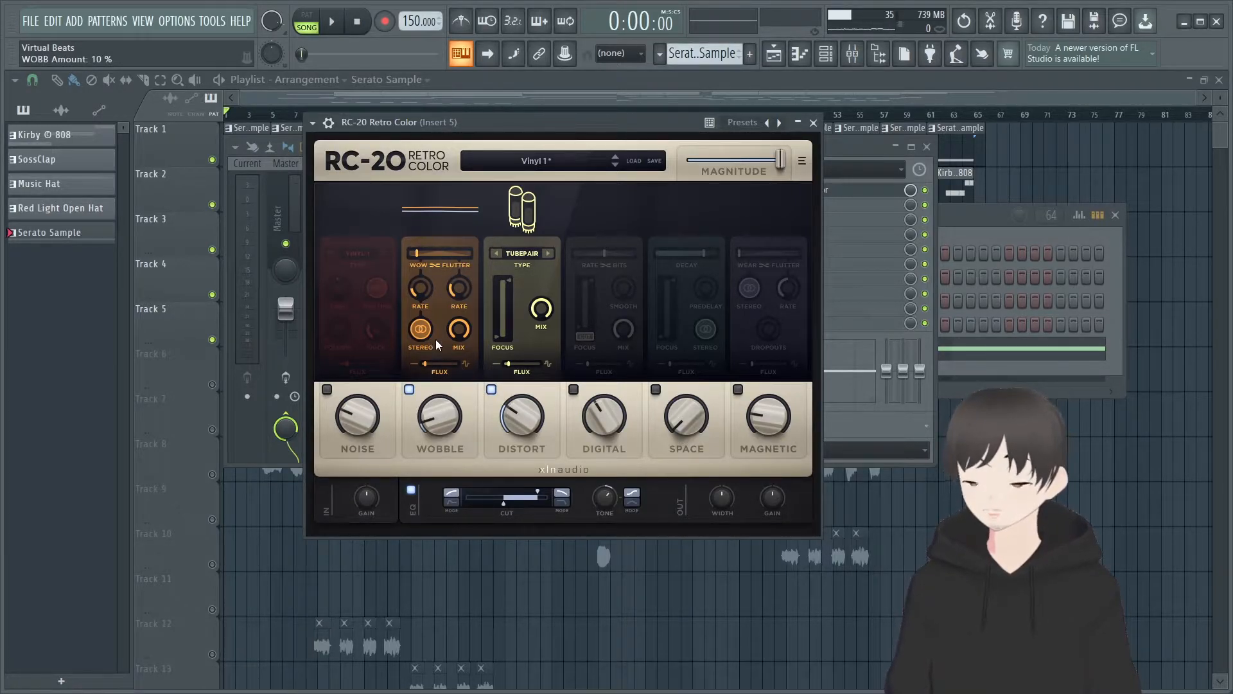
left_click_drag(507, 129, 488, 149)
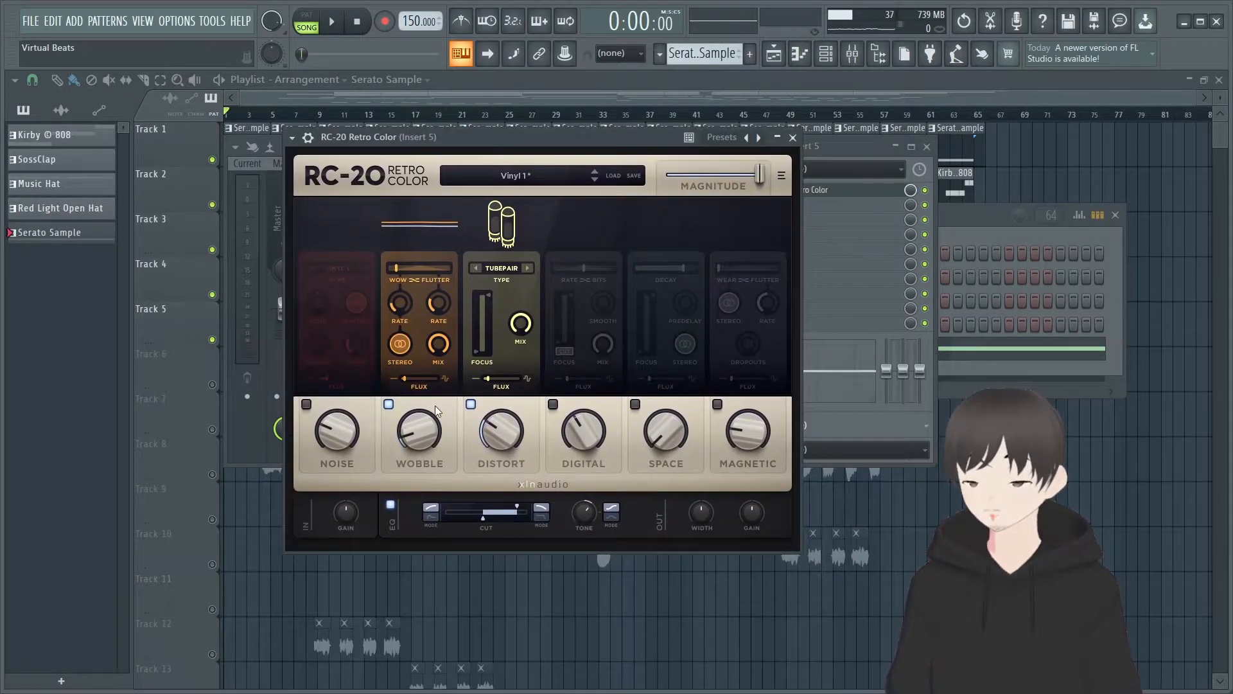
mouse_move(423, 427)
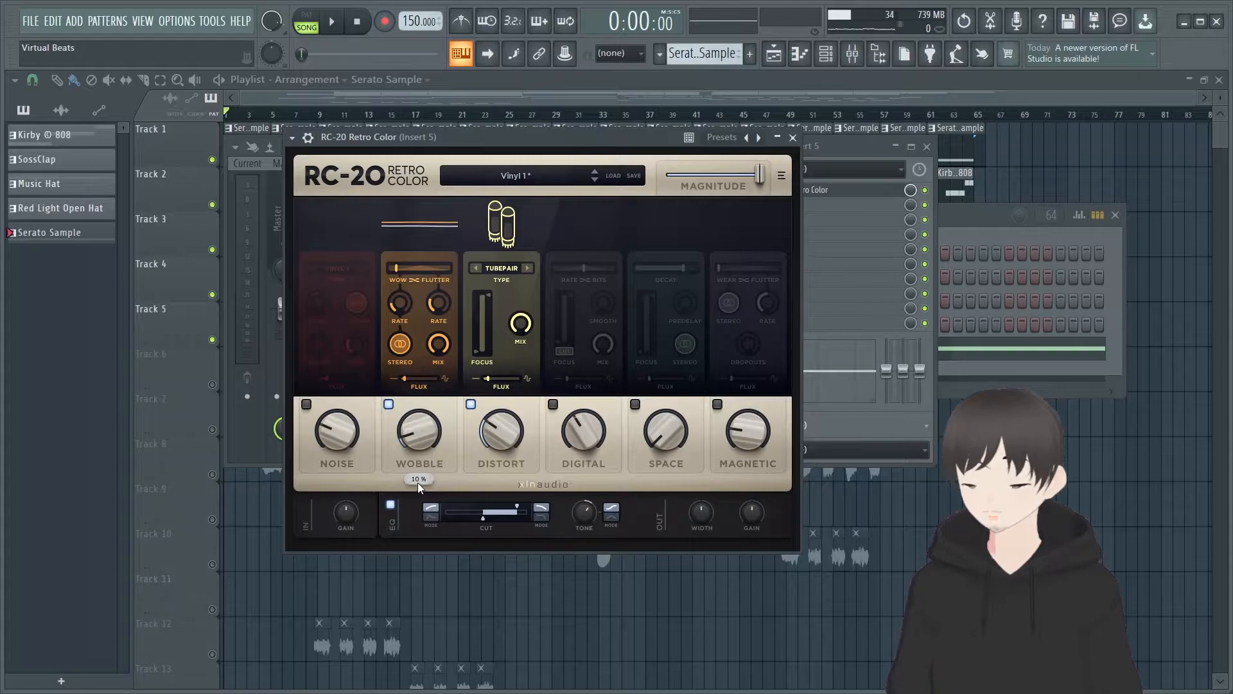
left_click_drag(422, 437, 431, 279)
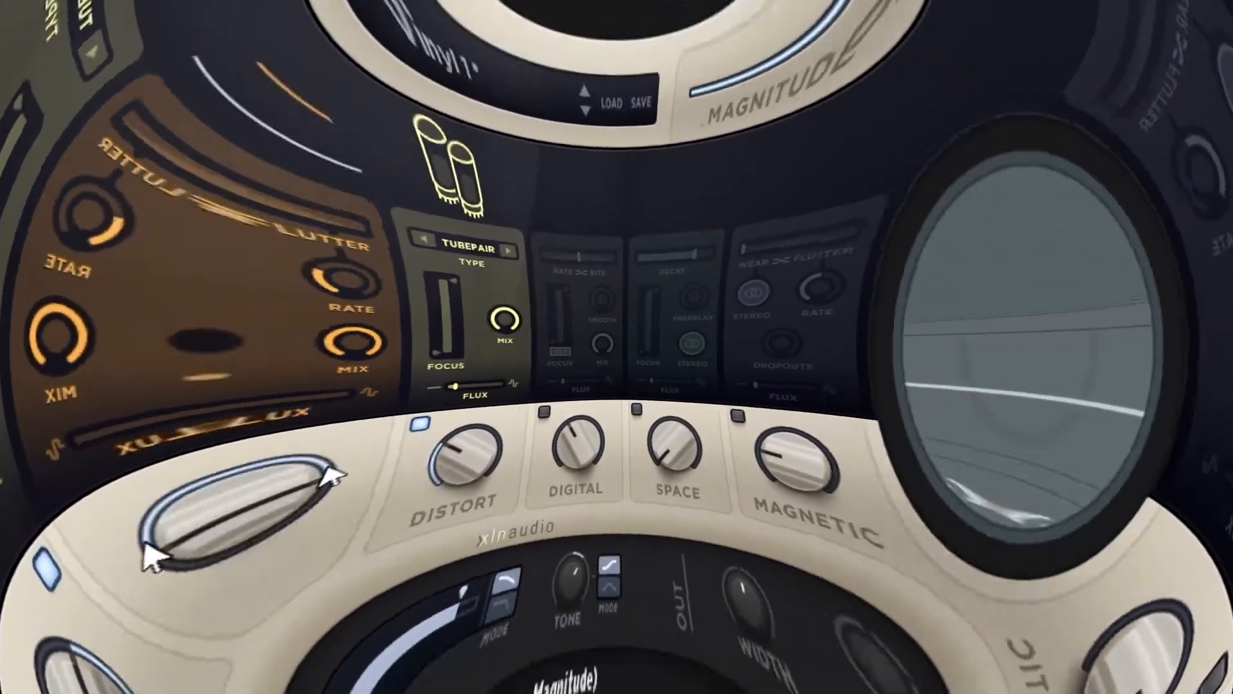
left_click_drag(417, 433, 385, 591)
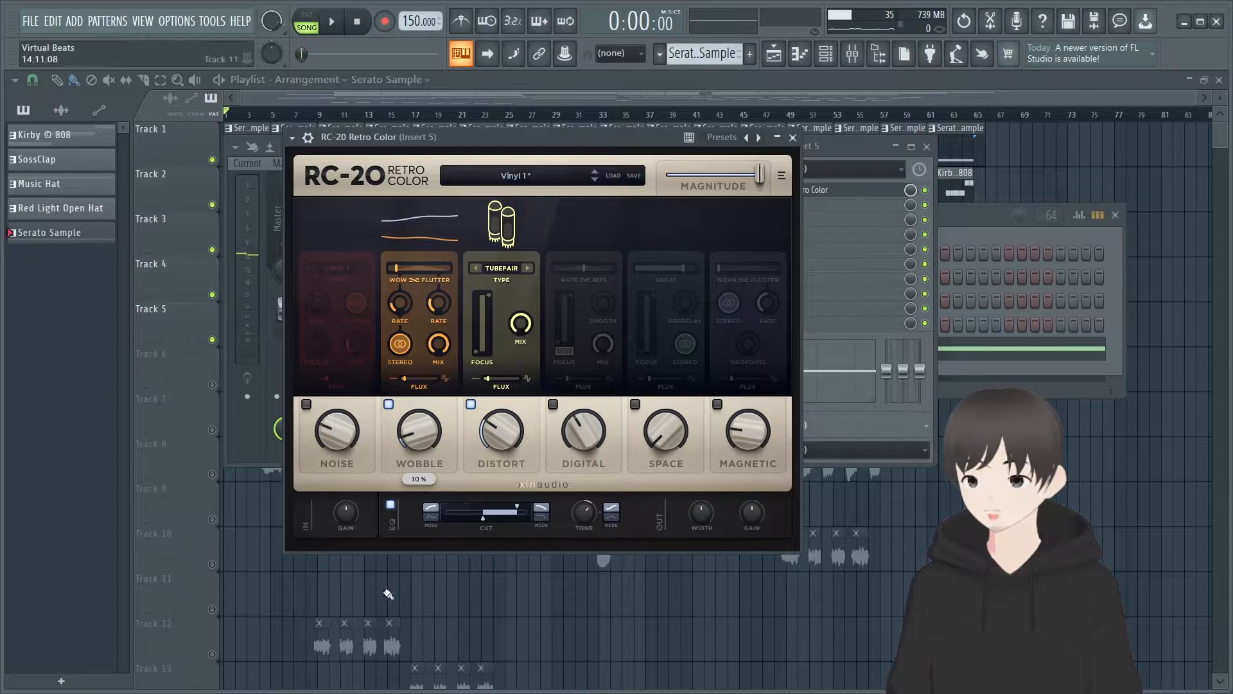
Play the sample through RC-20 Retro Color with its current settings, stop playback and close the plugin.
key("space")
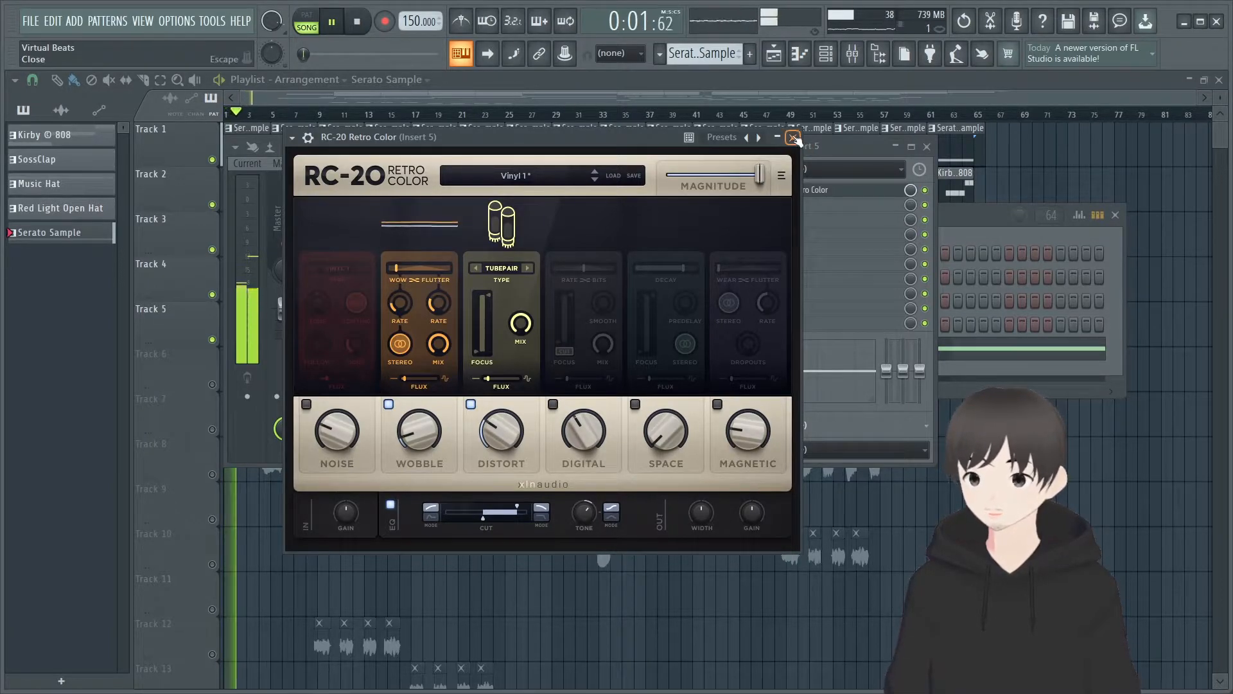
key("space")
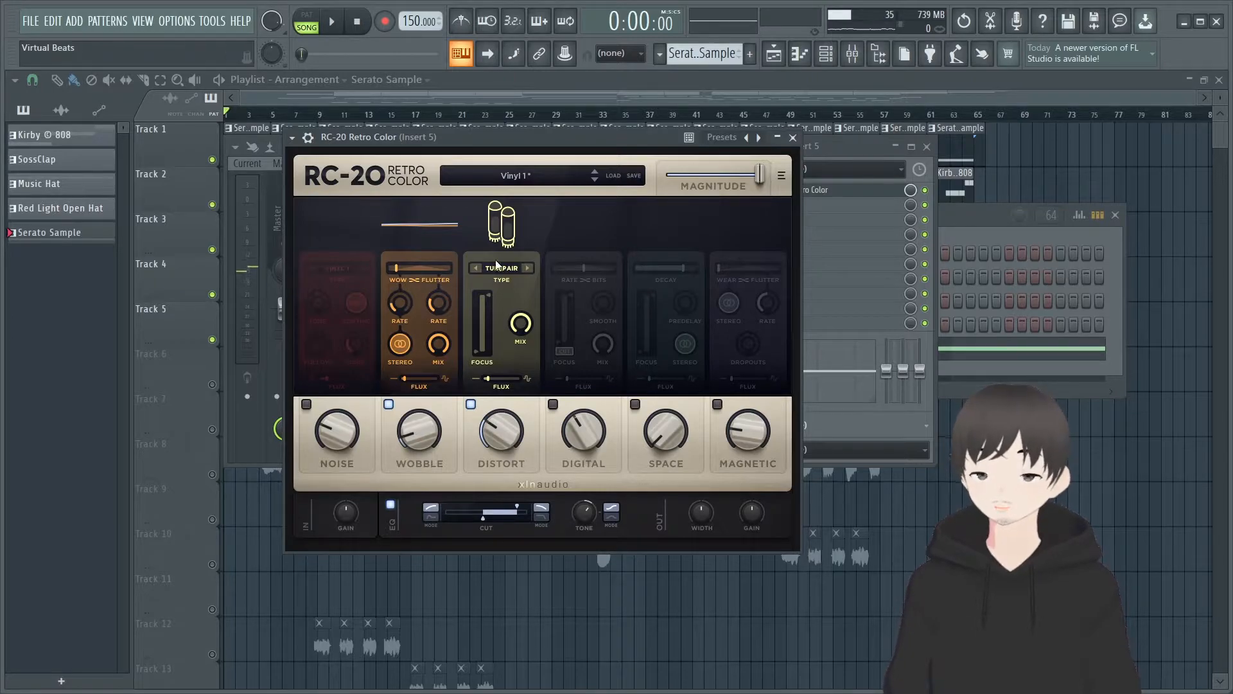
left_click(793, 138)
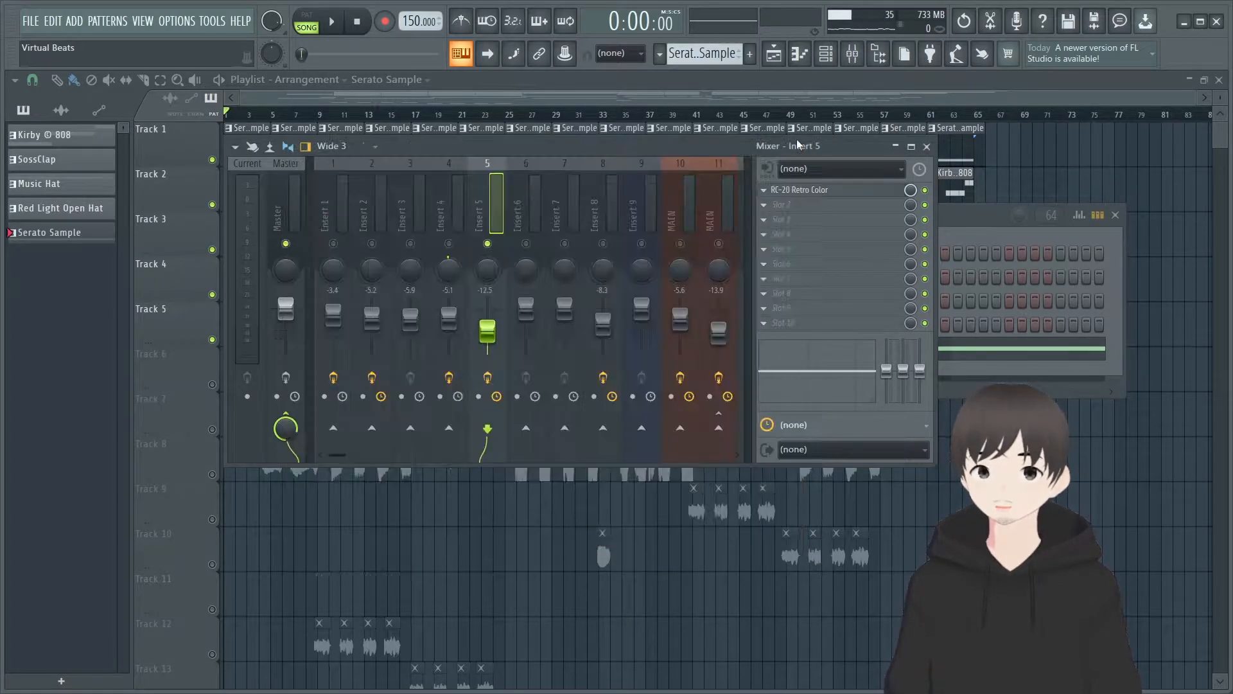
Add Fruity Parametric EQ 2 to slot 2 on Insert 5 and recheck the RC-20 Retro Color settings.
left_click(765, 207)
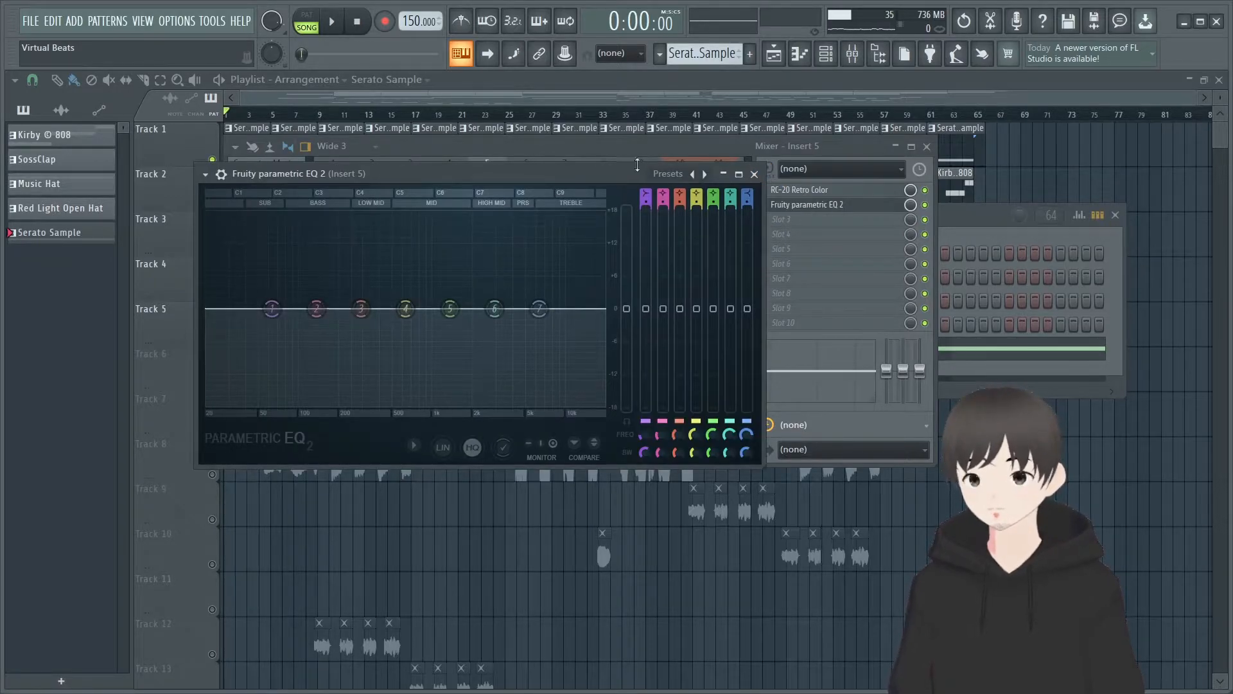
left_click_drag(623, 171, 583, 145)
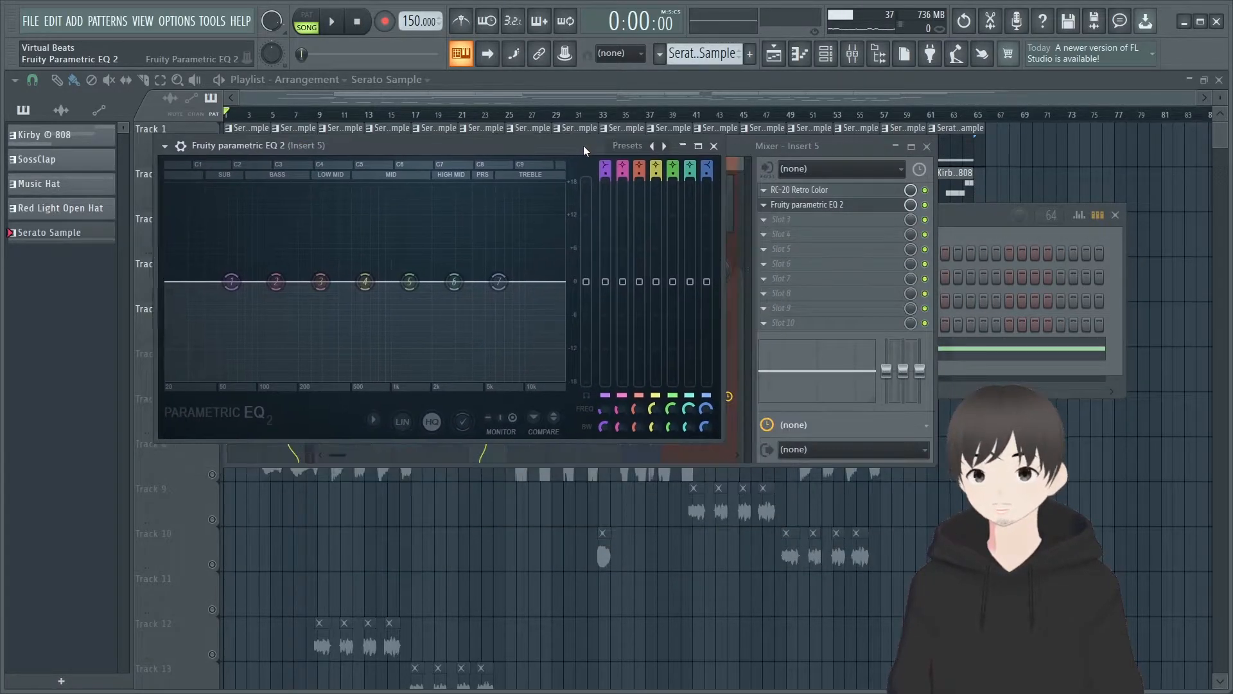
left_click(810, 191)
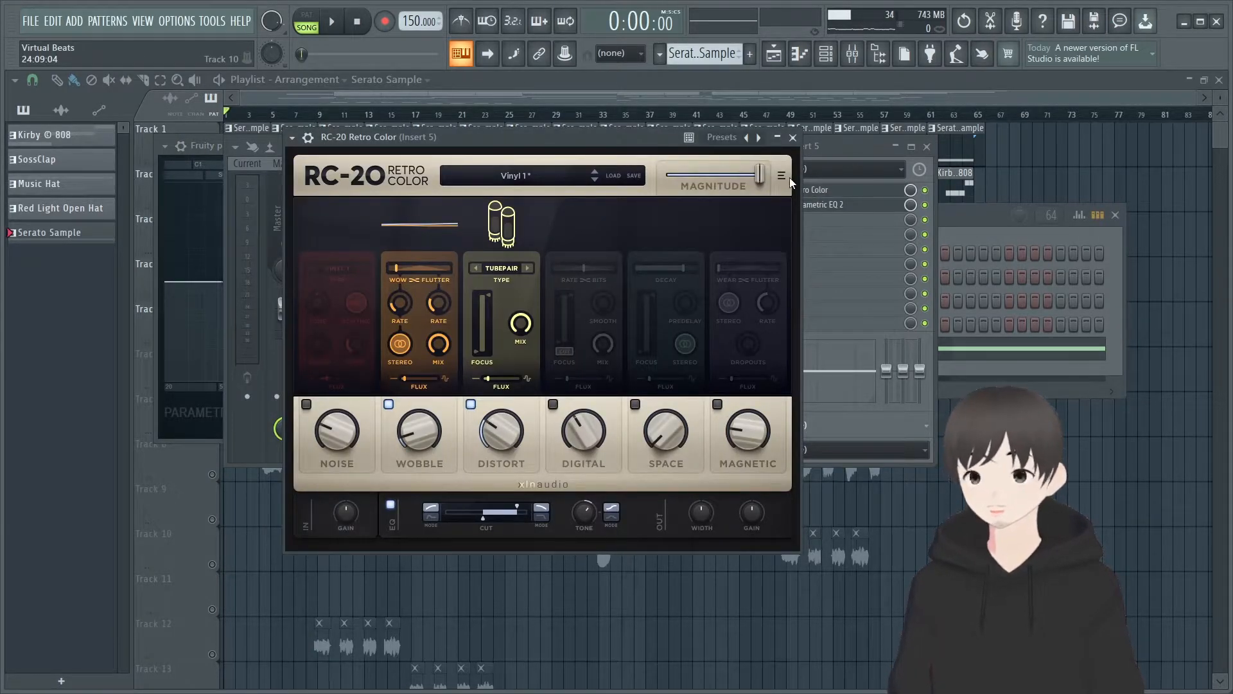
left_click(793, 142)
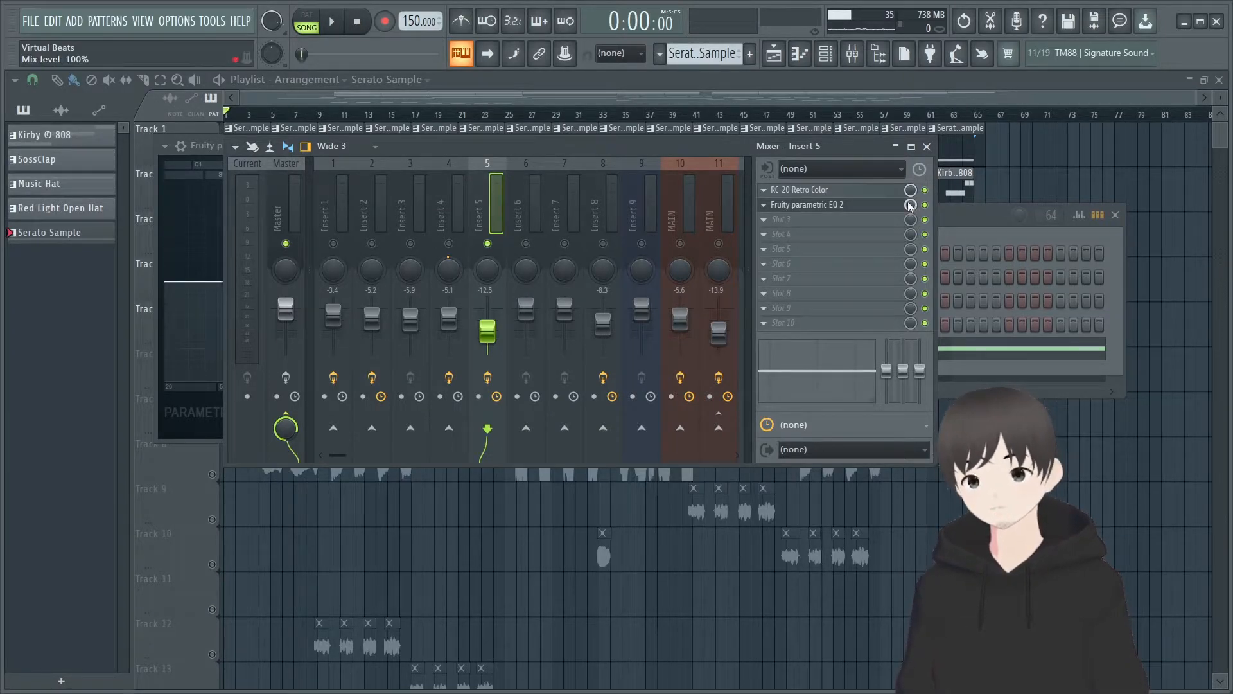
Load the "20Hz + 18kHz cut" preset in Fruity Parametric EQ 2 on Insert 5.
left_click(835, 204)
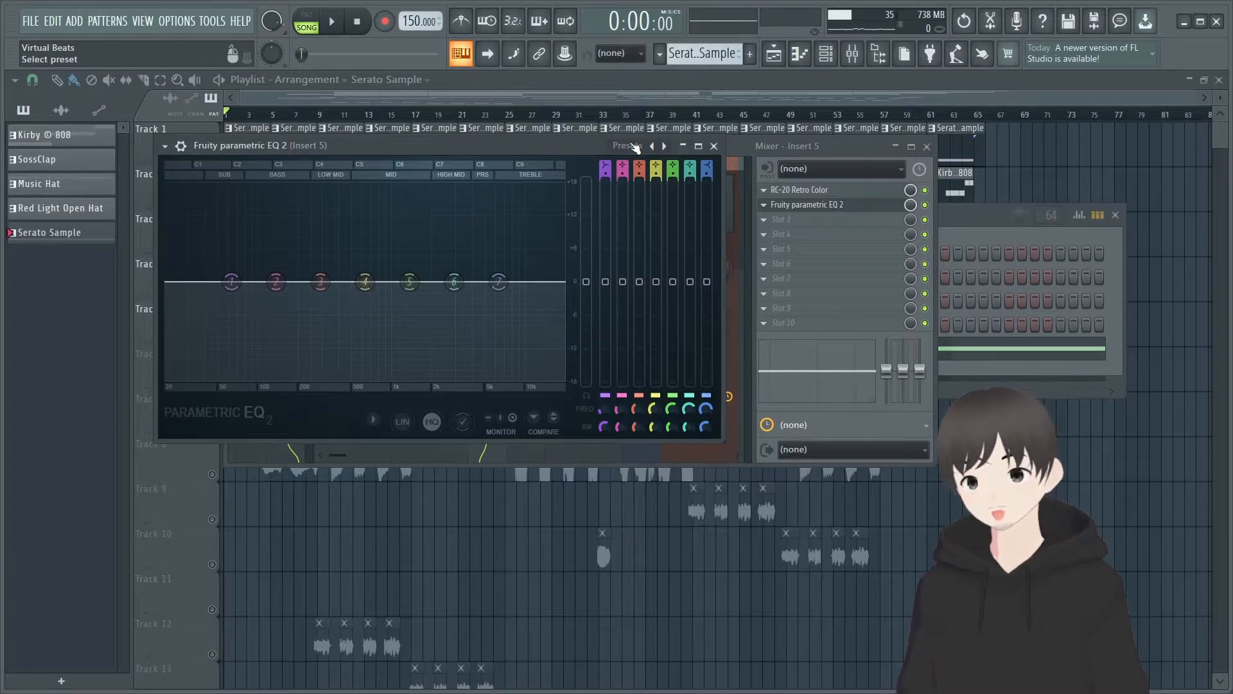
left_click(633, 146)
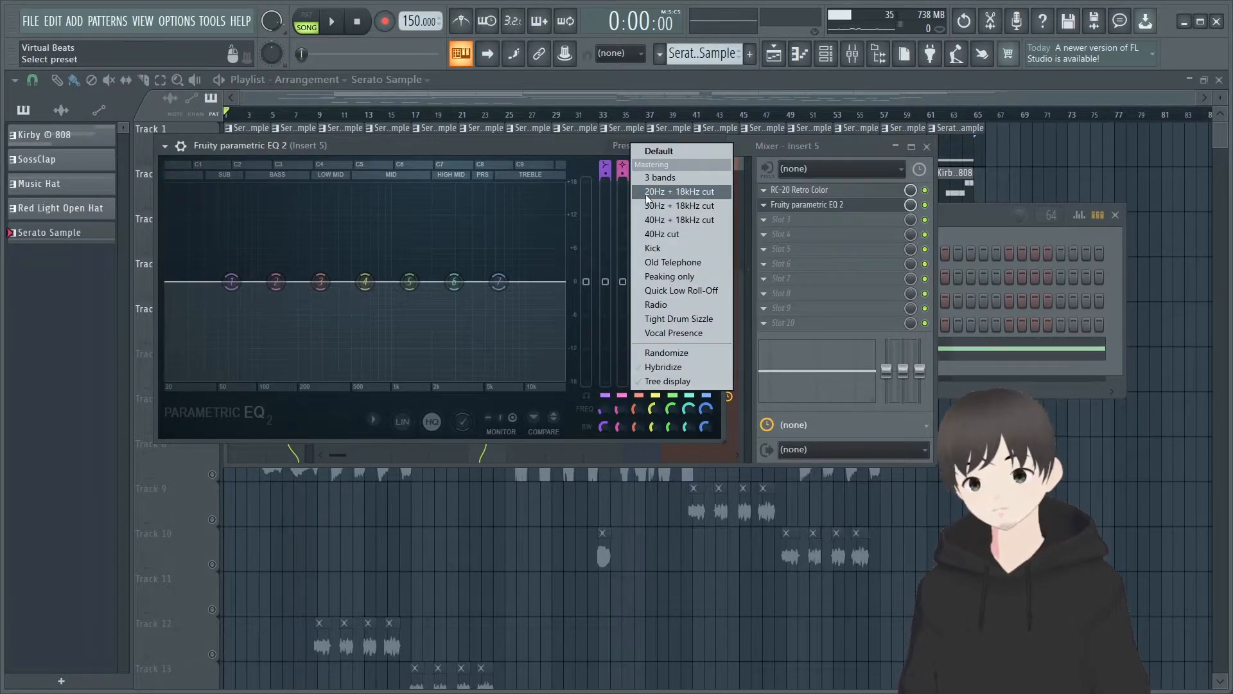
left_click(678, 198)
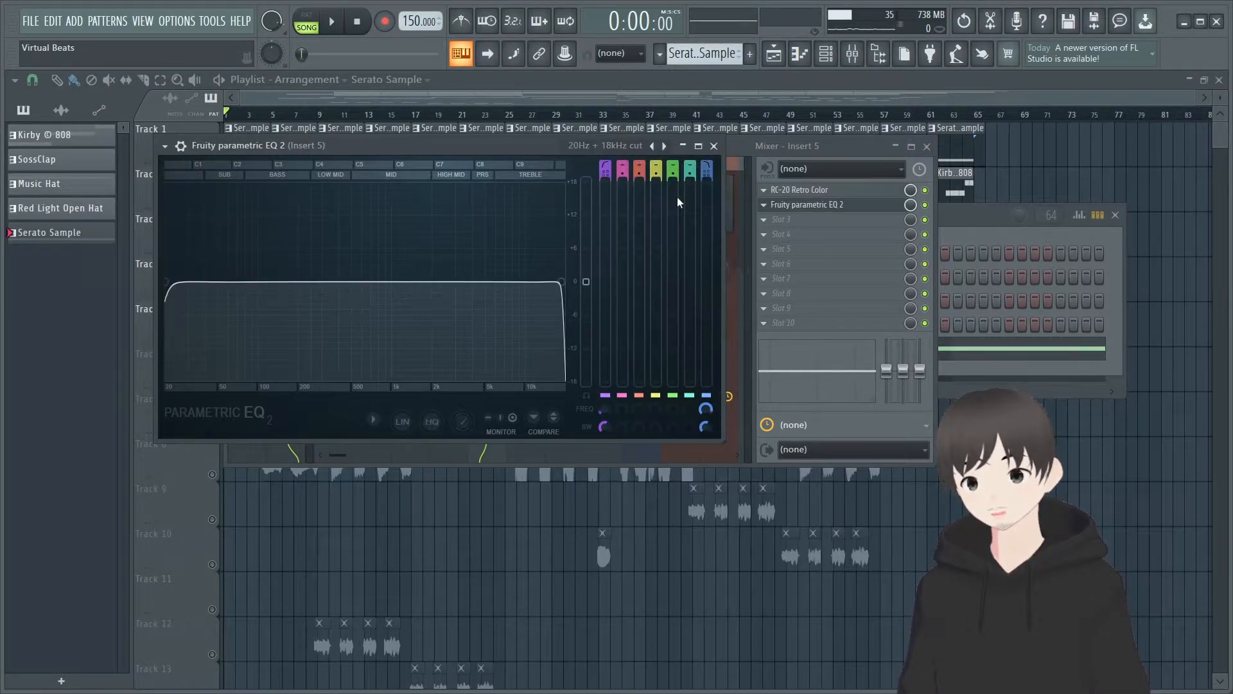
Sweep band 1's high-pass cutoff up into the mids in Fruity Parametric EQ 2 and play the sample to hear it.
left_click_drag(179, 286, 379, 281)
key("space")
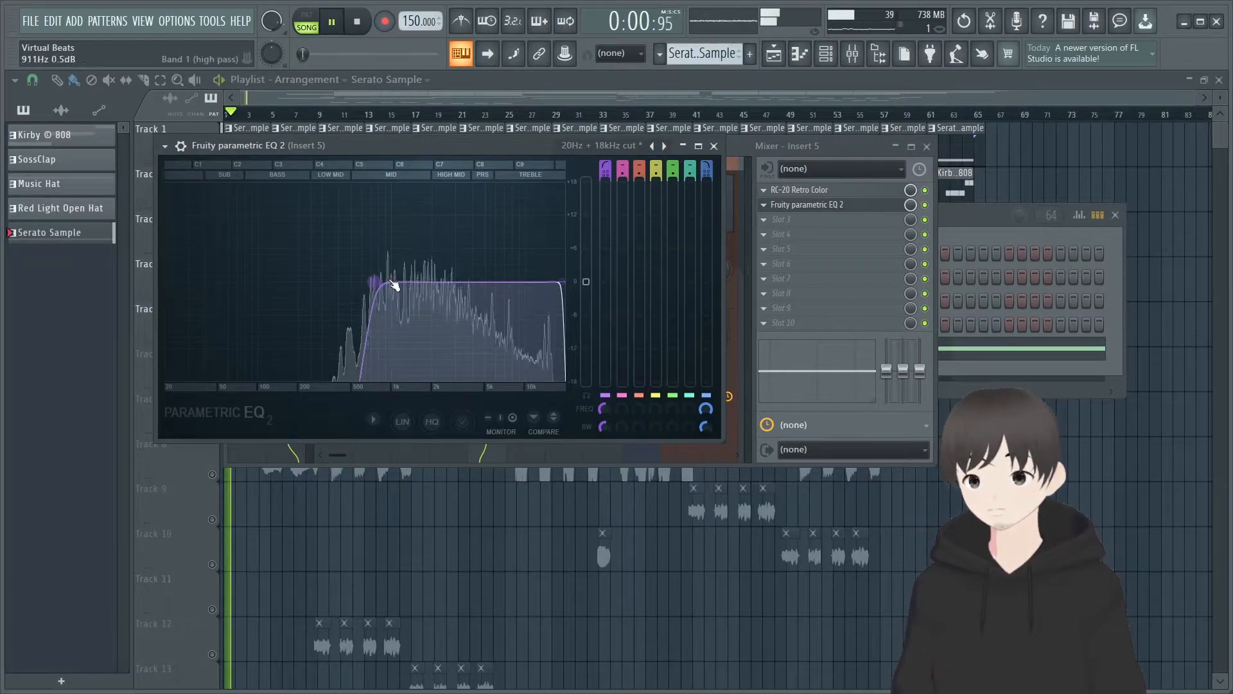
key("F9")
key("space")
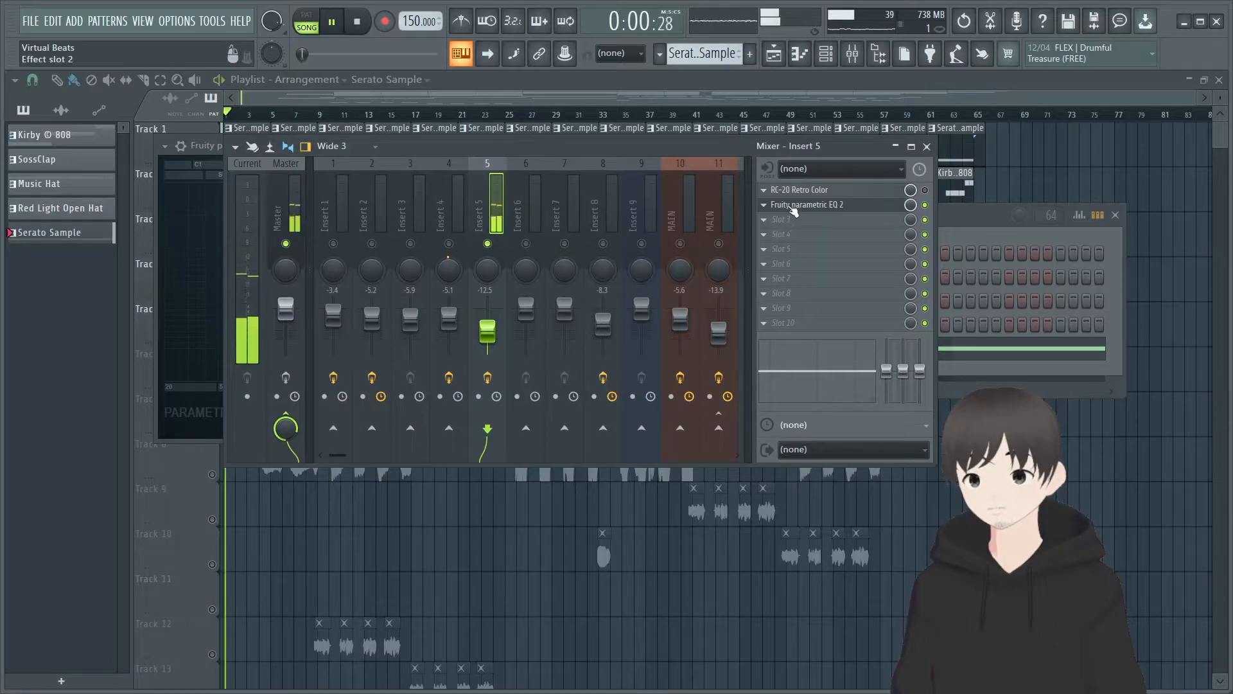
Lower the EQ's high-pass cutoff into the bass, then bring it up to around 200 Hz, auditioning it during playback.
left_click(806, 205)
left_click_drag(380, 282, 194, 282)
key("space")
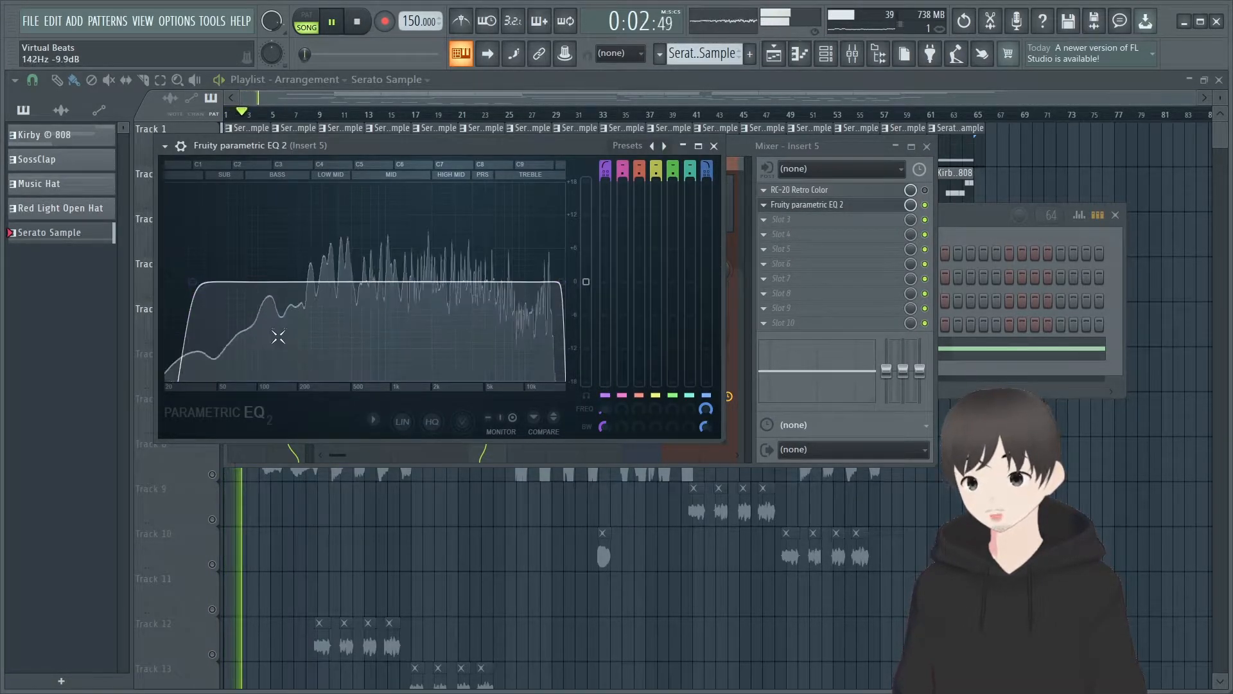
left_click_drag(196, 288, 283, 287)
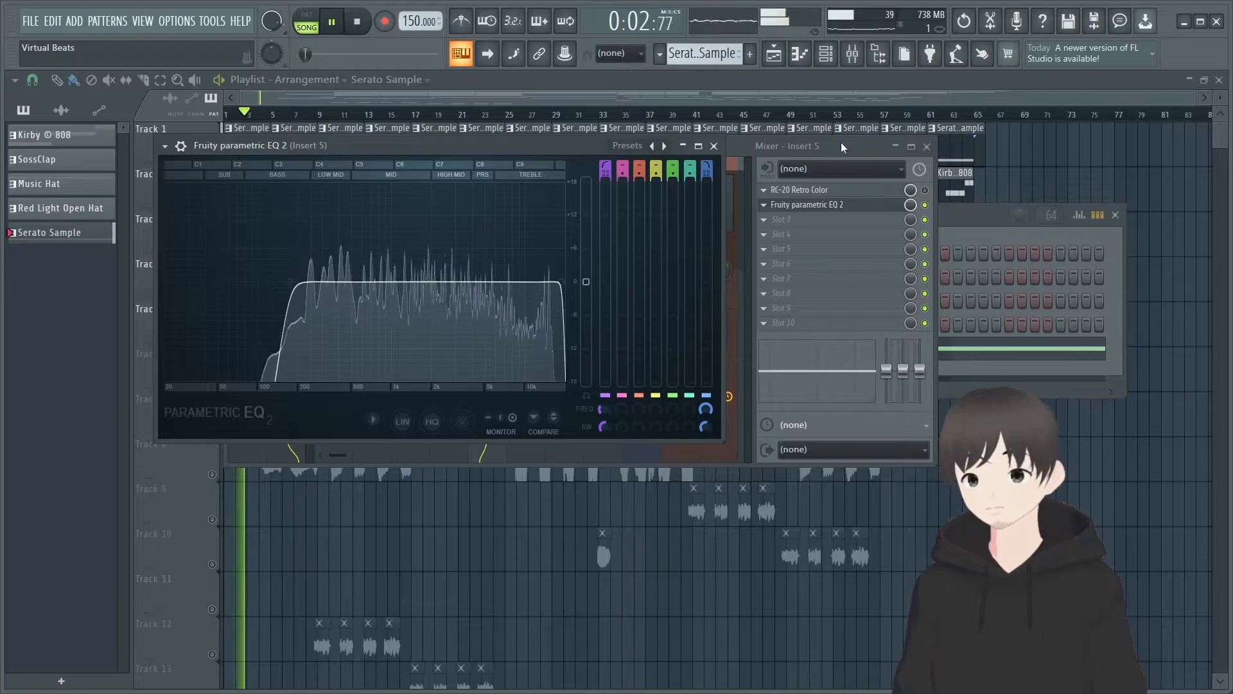
key("space")
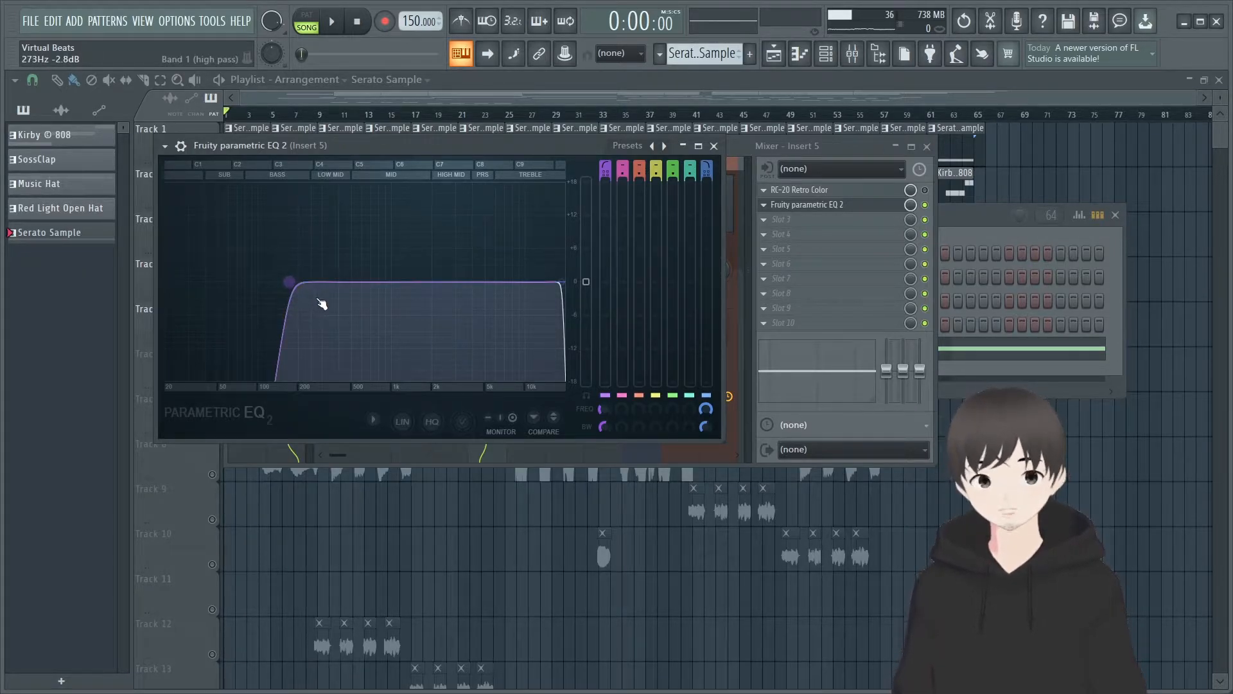
mouse_move(290, 282)
left_mouse_down()
mouse_move(277, 281)
mouse_move(295, 281)
left_mouse_up()
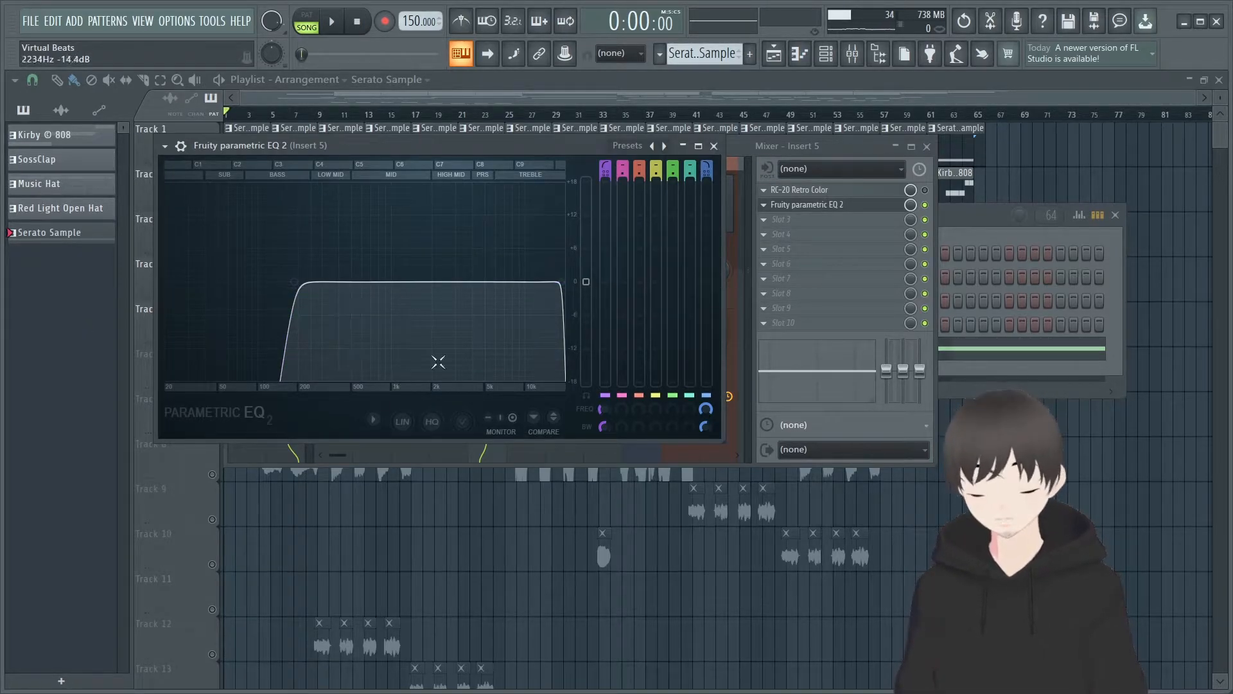
mouse_move(297, 282)
left_mouse_down()
mouse_move(311, 281)
mouse_move(300, 281)
left_mouse_up()
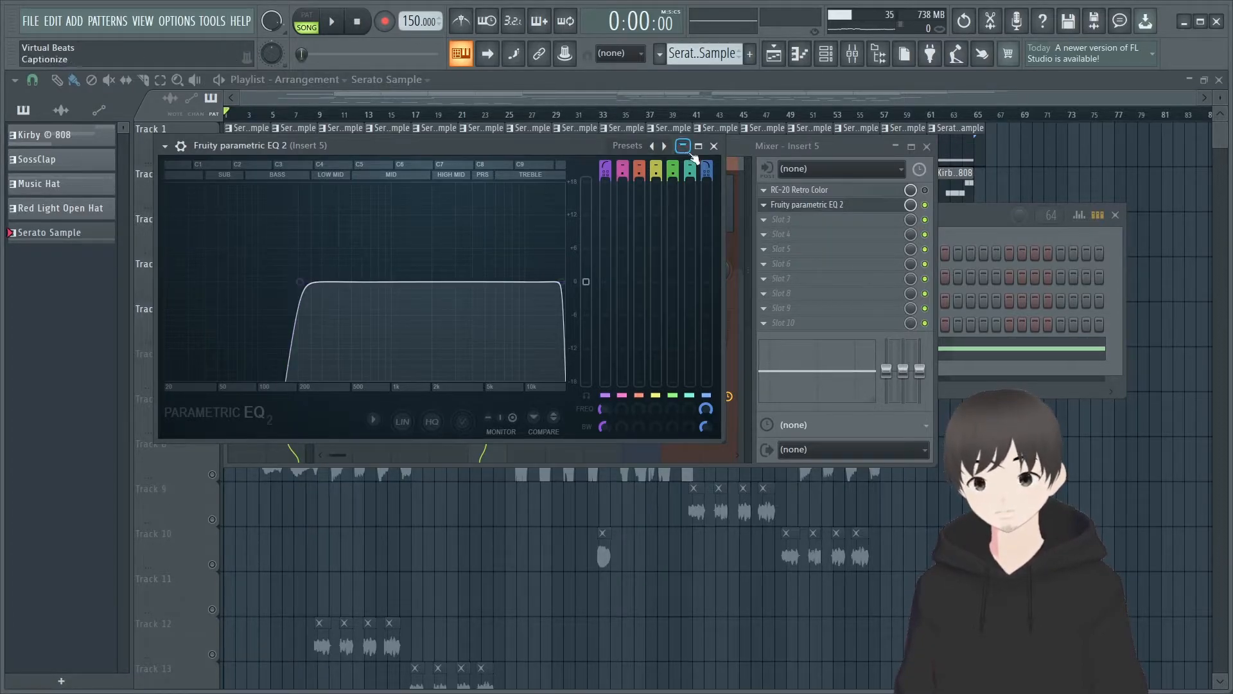
Load the Default EQ preset, make band 1 a high pass with its cutoff near 200 Hz, and audition it.
left_click(629, 146)
left_click(650, 155)
right_click(232, 281)
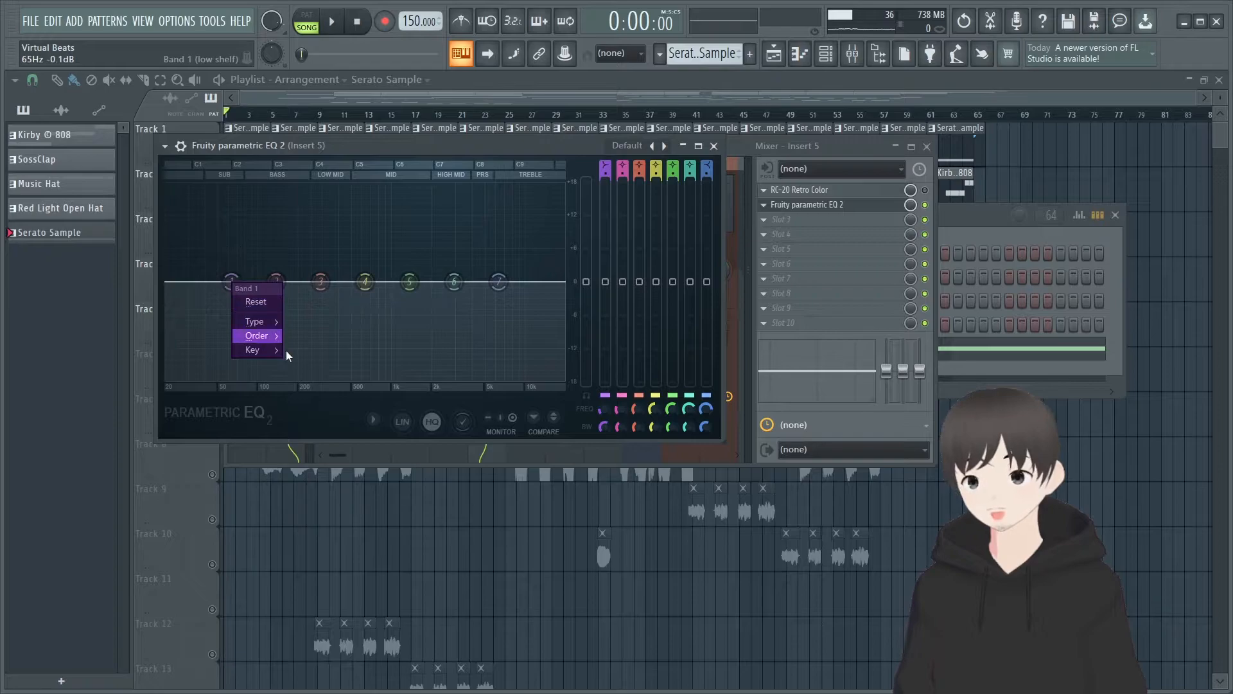
mouse_move(268, 325)
left_click(325, 365)
left_click_drag(232, 281, 296, 282)
key("space")
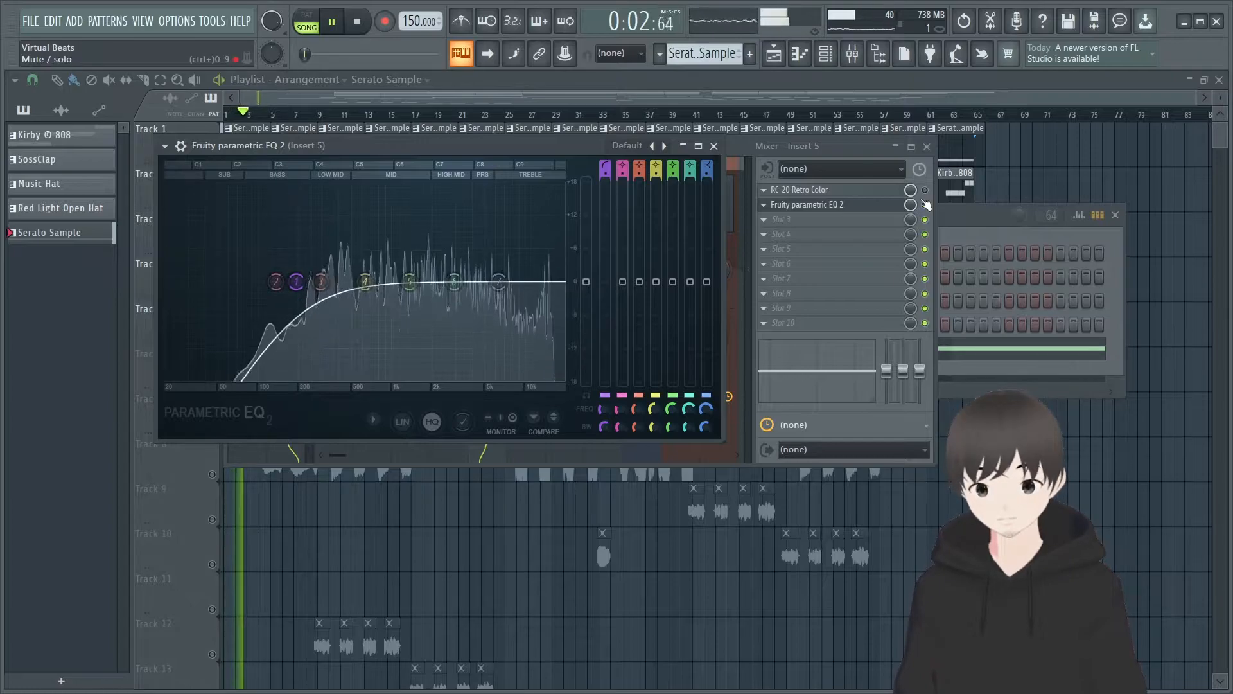
key("space")
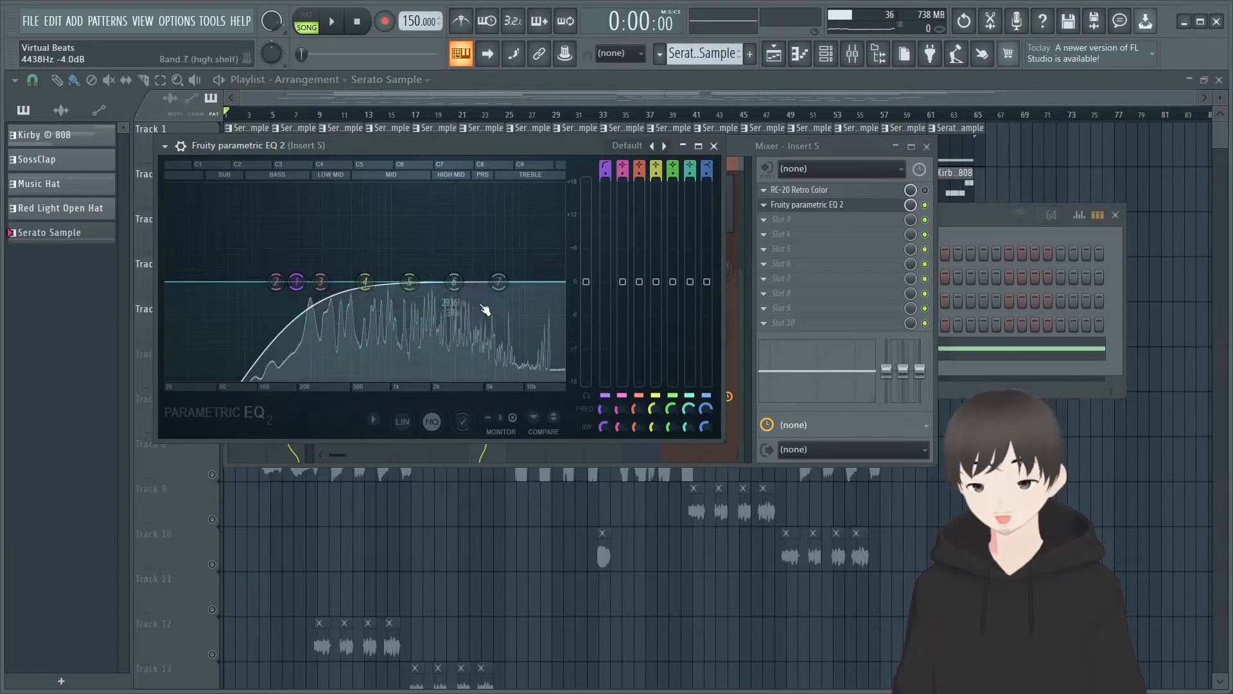
Reopen RC-20 Retro Color on Insert 5 to examine its cut filter, placing it beside Fruity Parametric EQ 2.
left_click(872, 191)
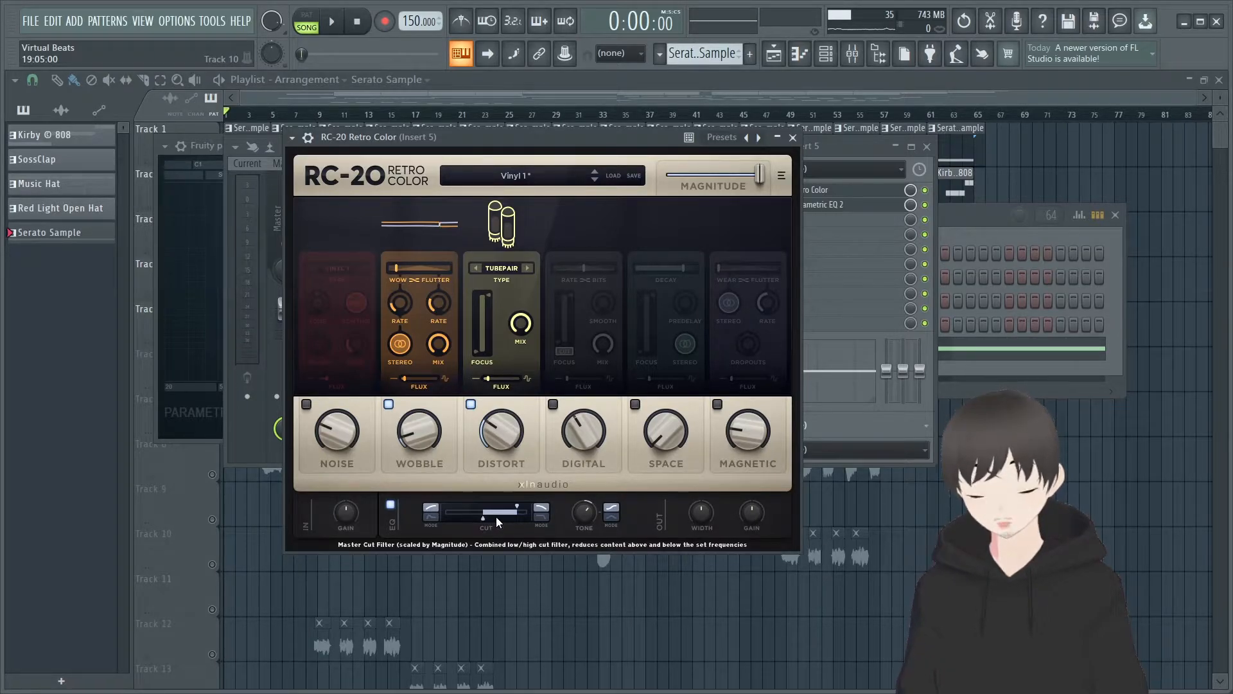
left_click_drag(465, 137, 668, 165)
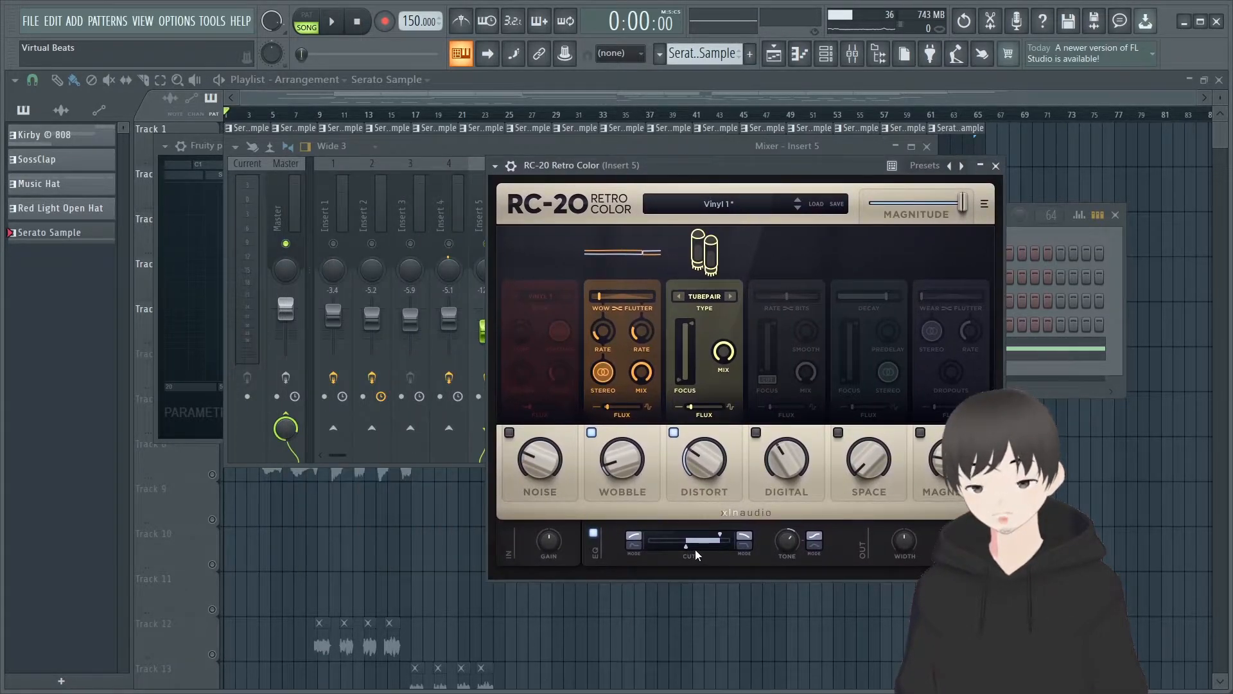
left_click(186, 147)
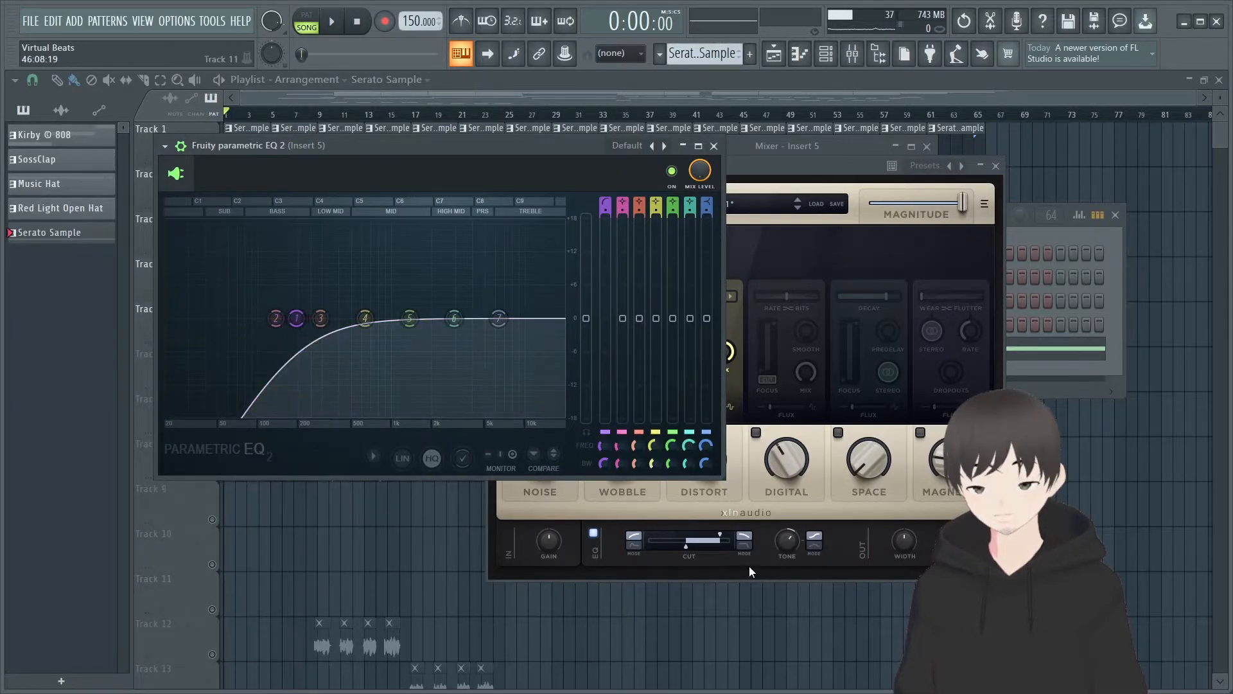
Try the High pass type on EQ band 7, then set the band to Low pass.
right_click(499, 319)
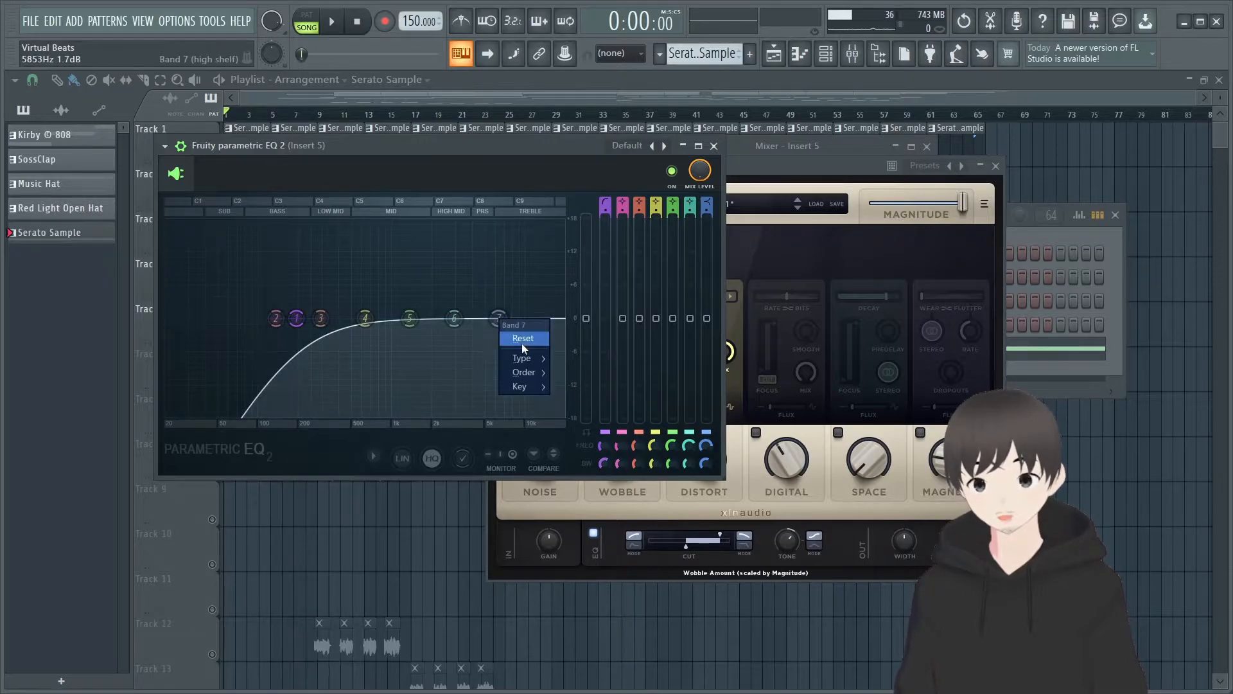
mouse_move(523, 363)
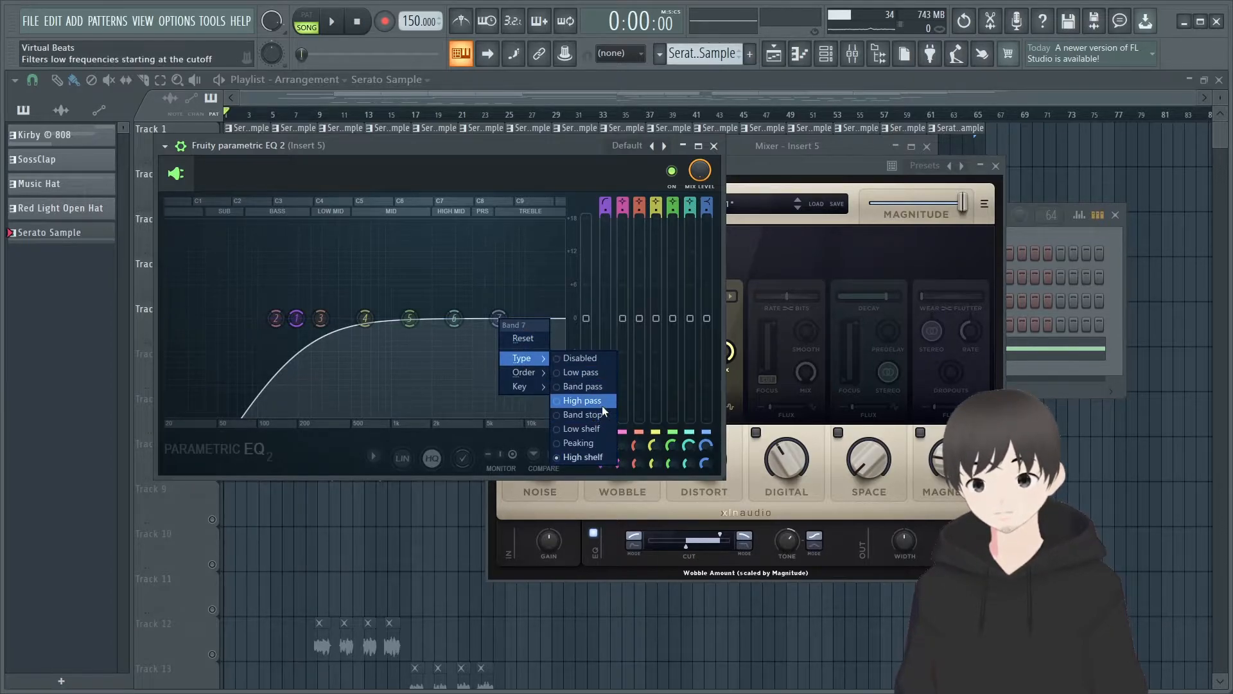
left_click(597, 401)
right_click(499, 319)
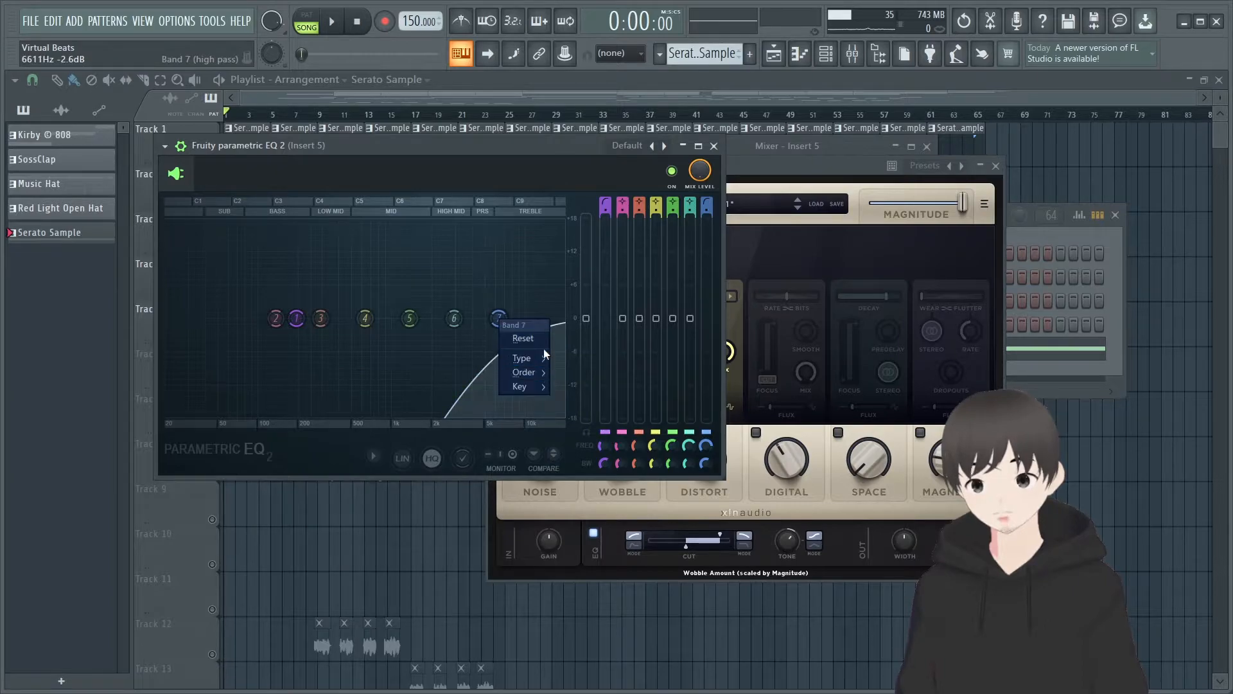
mouse_move(523, 357)
left_click(596, 376)
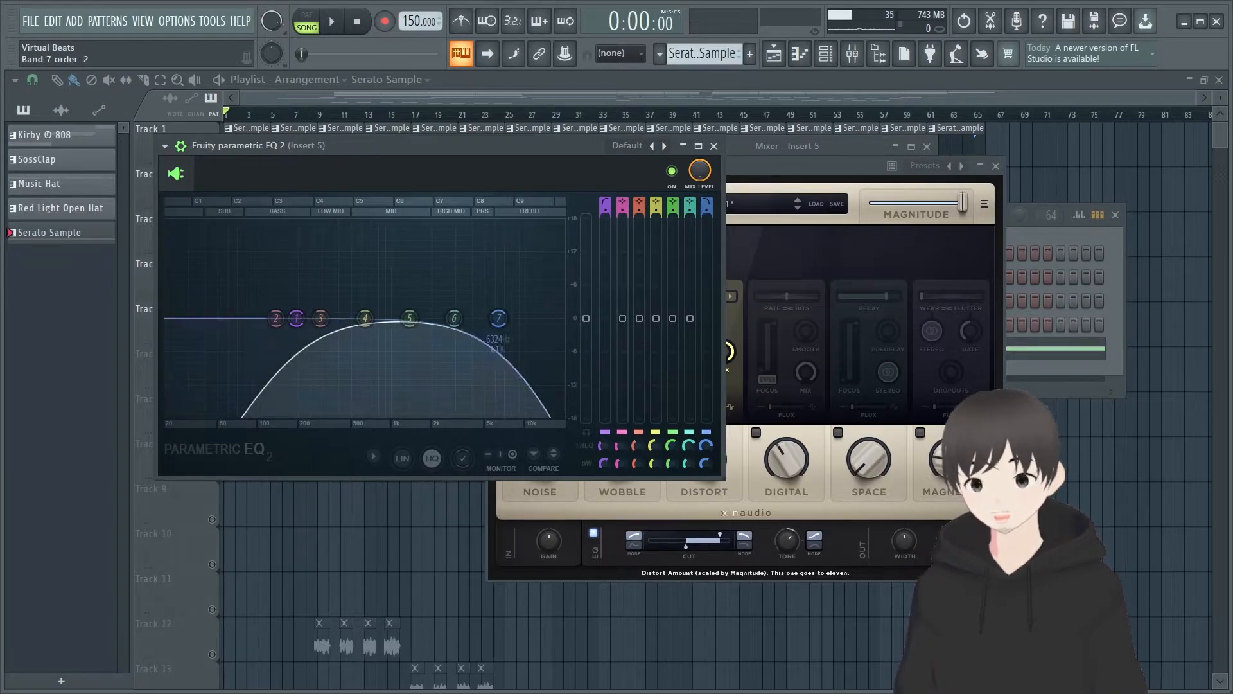
Set band 7's bandwidth to 54% and its low-pass cutoff to about 8880 Hz, then audition the sample.
mouse_move(706, 210)
left_mouse_down()
mouse_move(707, 194)
mouse_move(707, 205)
left_mouse_up()
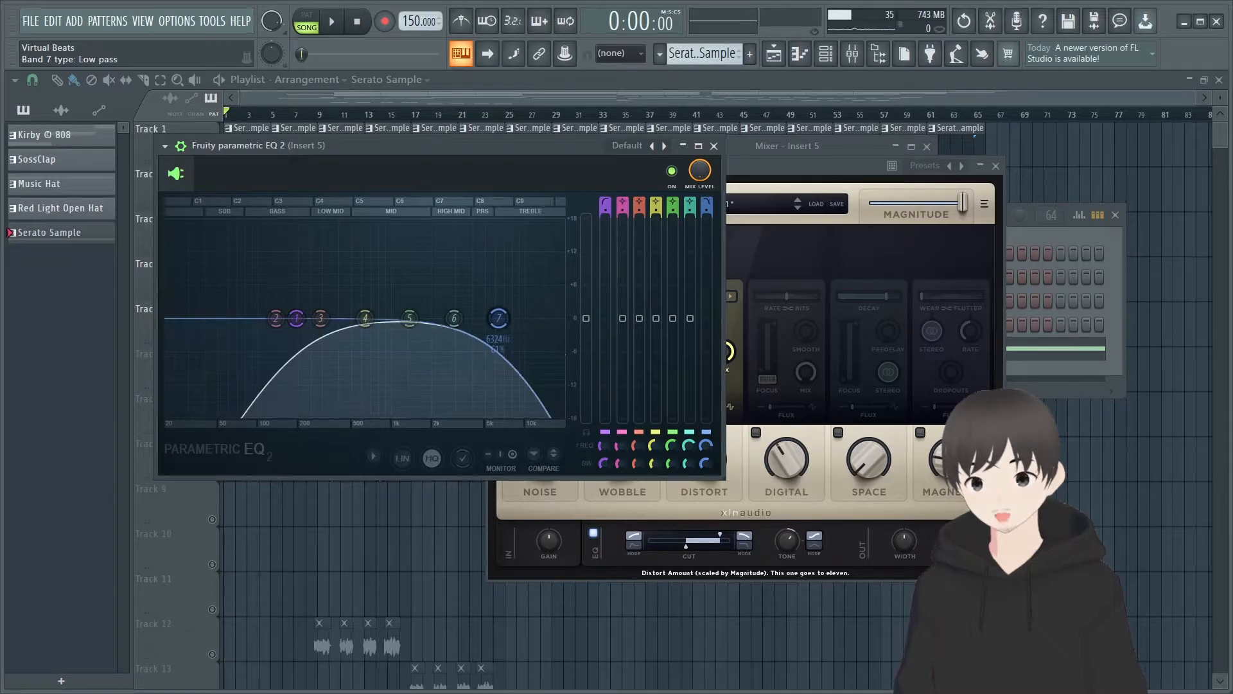
mouse_move(706, 463)
left_mouse_down()
mouse_move(706, 493)
mouse_move(706, 475)
left_mouse_up()
left_click_drag(499, 318, 518, 318)
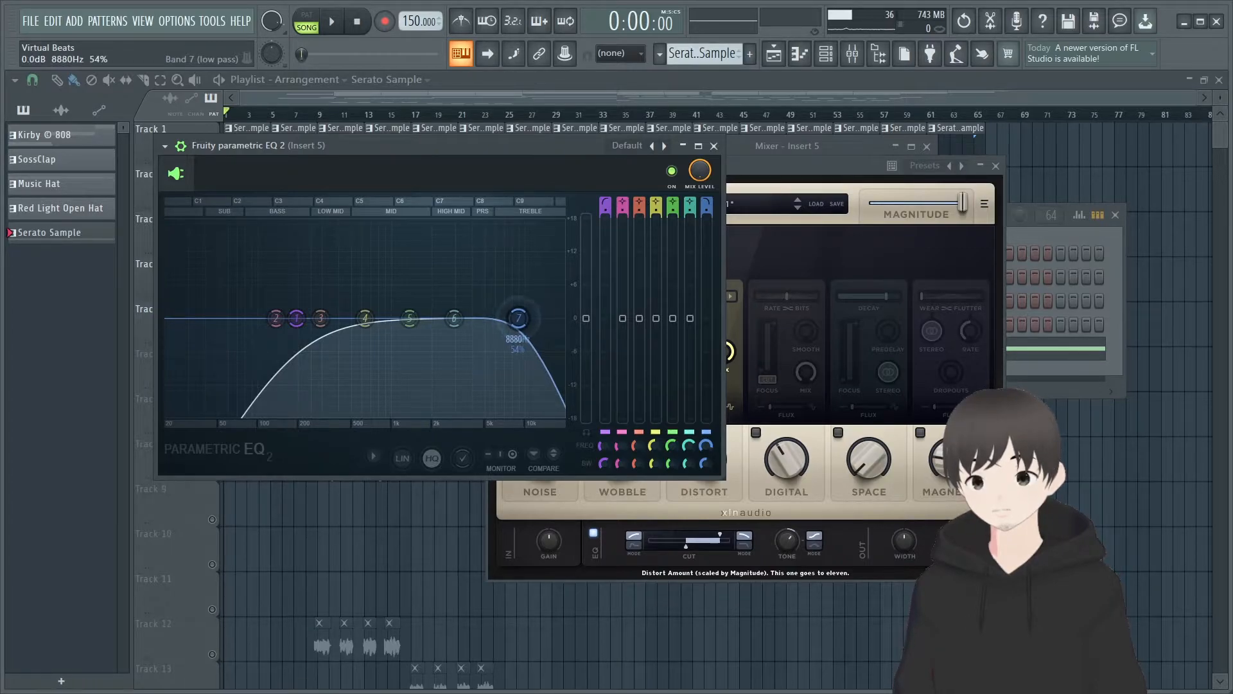
key("space")
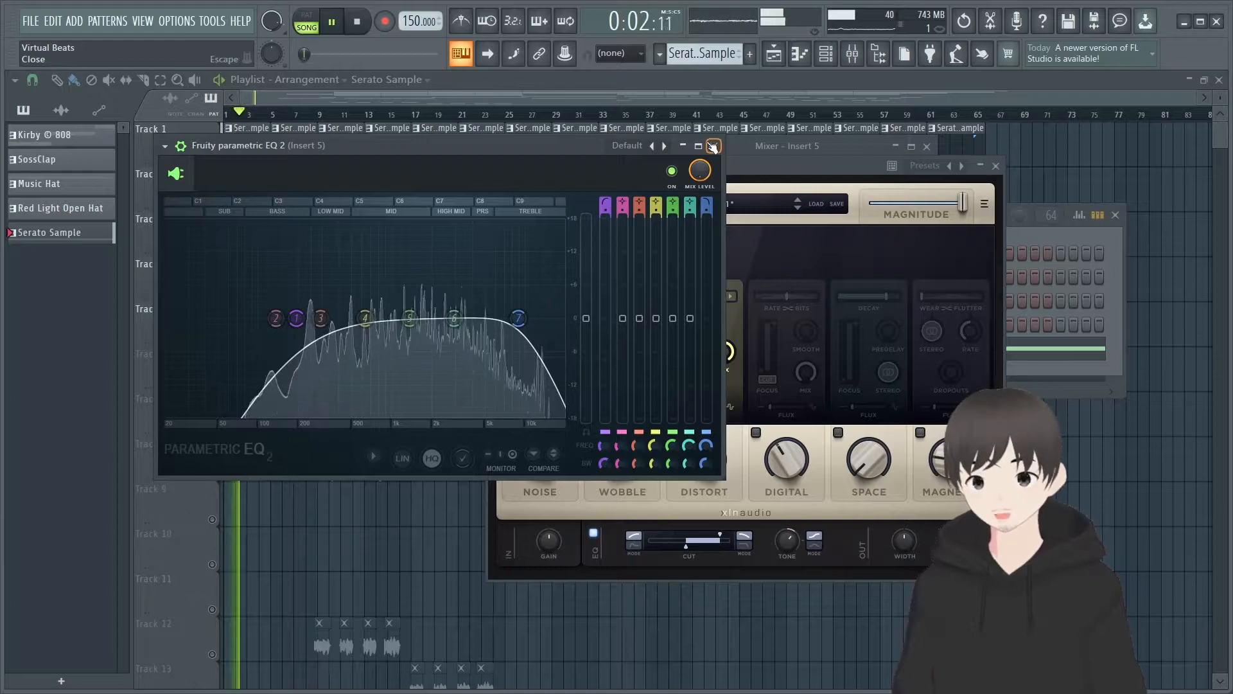
key("space")
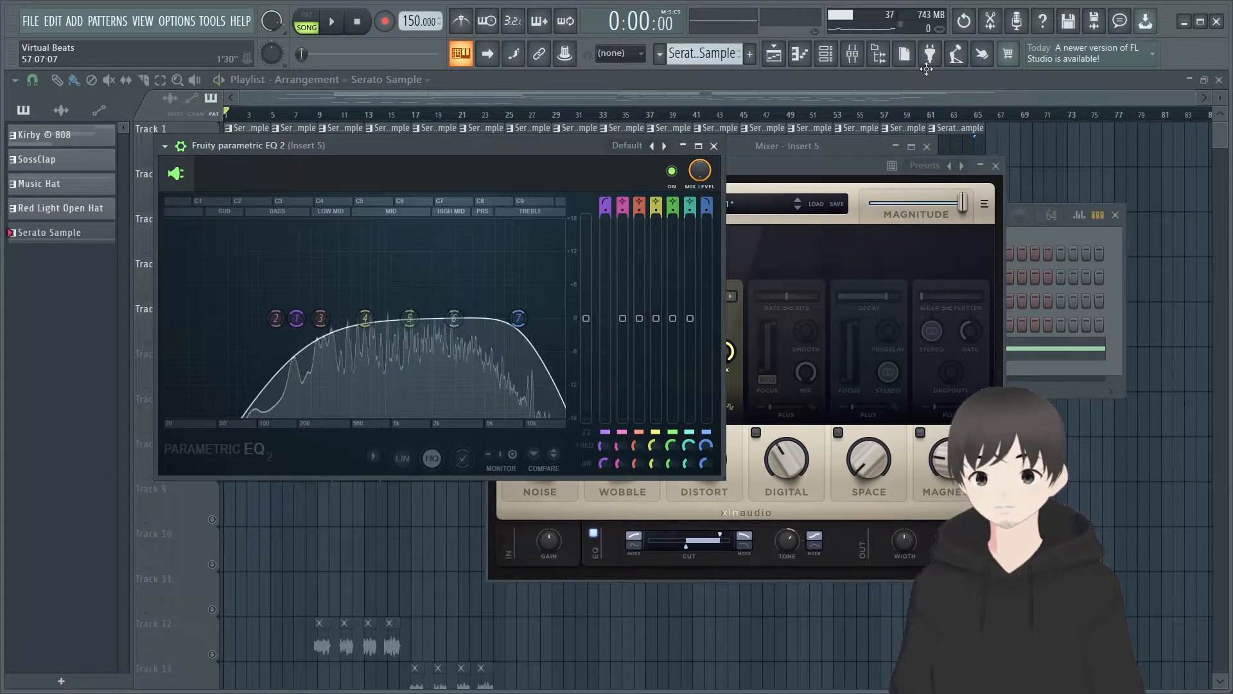
Bypass RC-20 Retro Color on Insert 5 and compare playback with Fruity Parametric EQ 2 off and on.
left_click(852, 55)
left_click(925, 190)
left_click(925, 204)
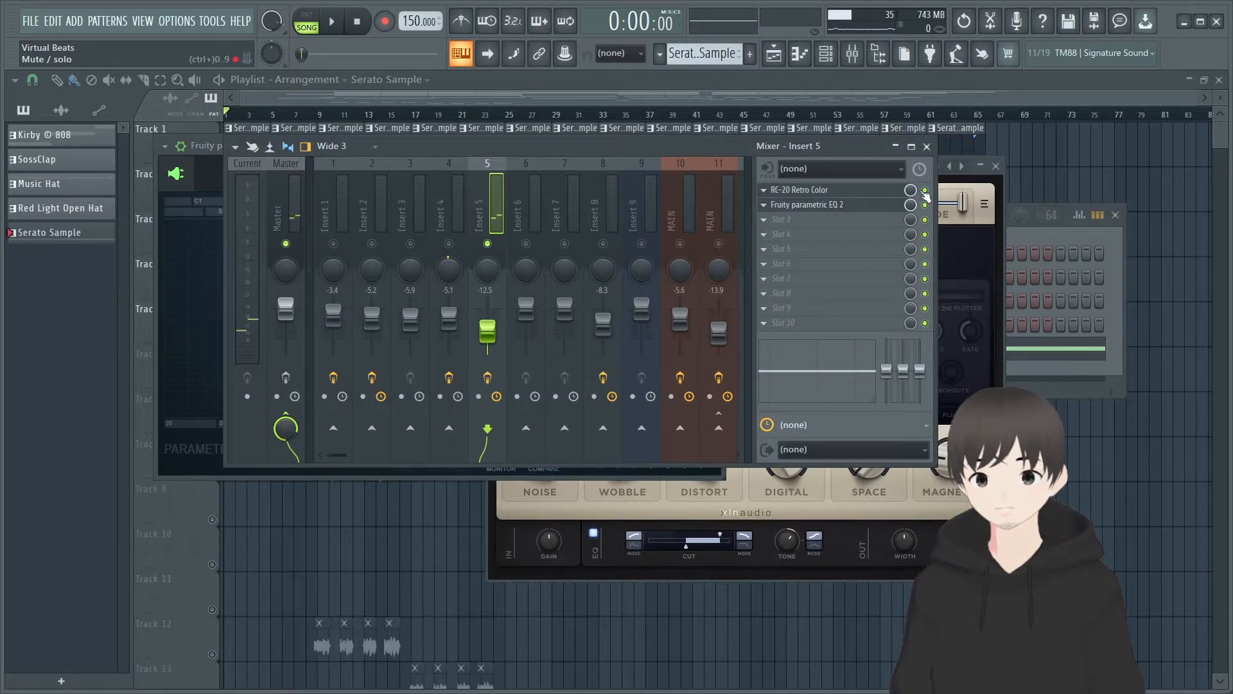
left_click(925, 204)
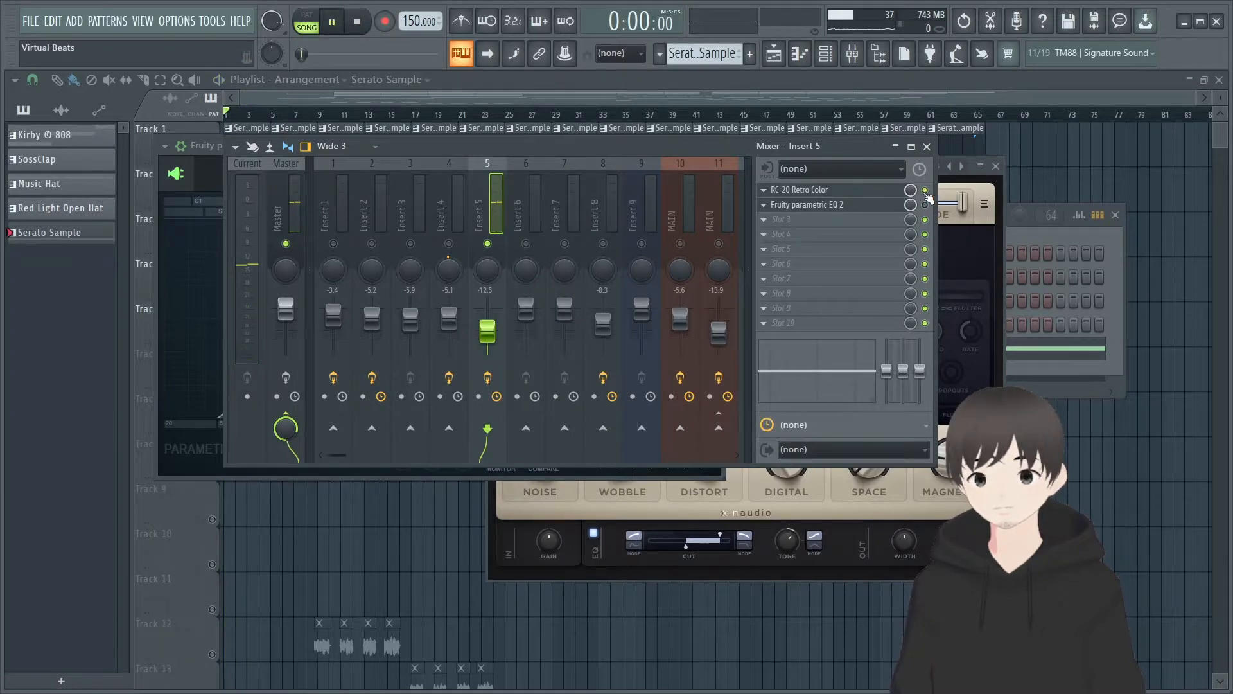
key("space")
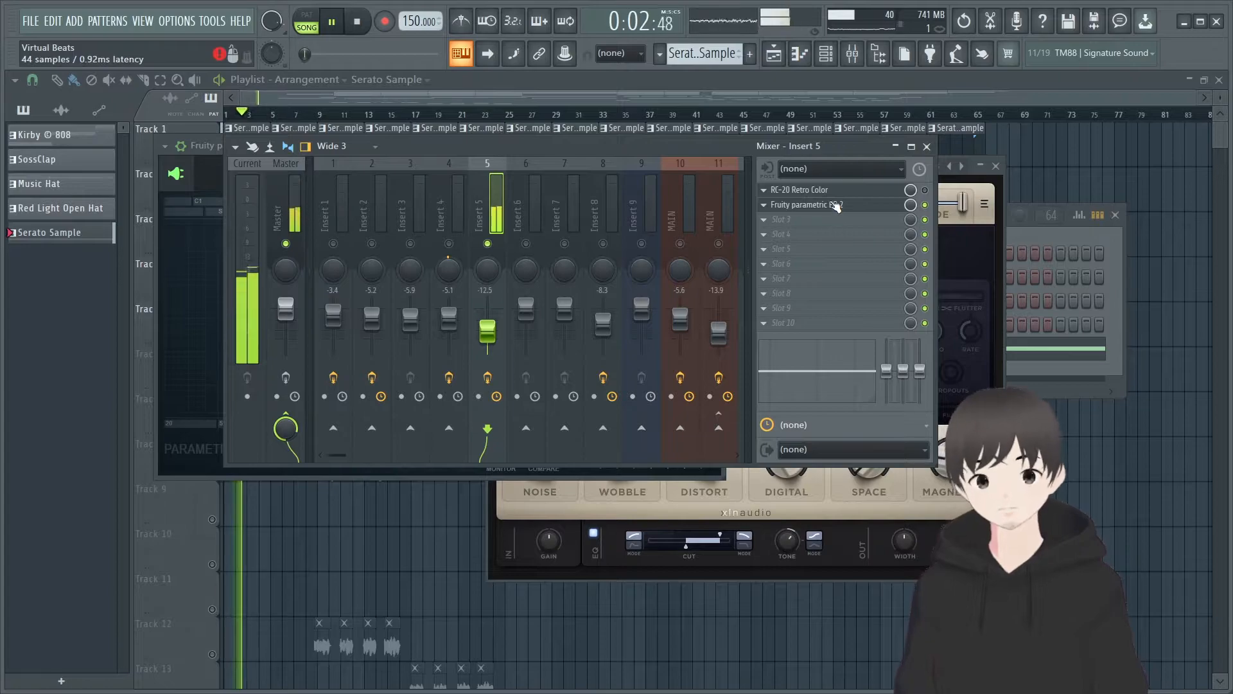
left_click_drag(859, 146, 628, 209)
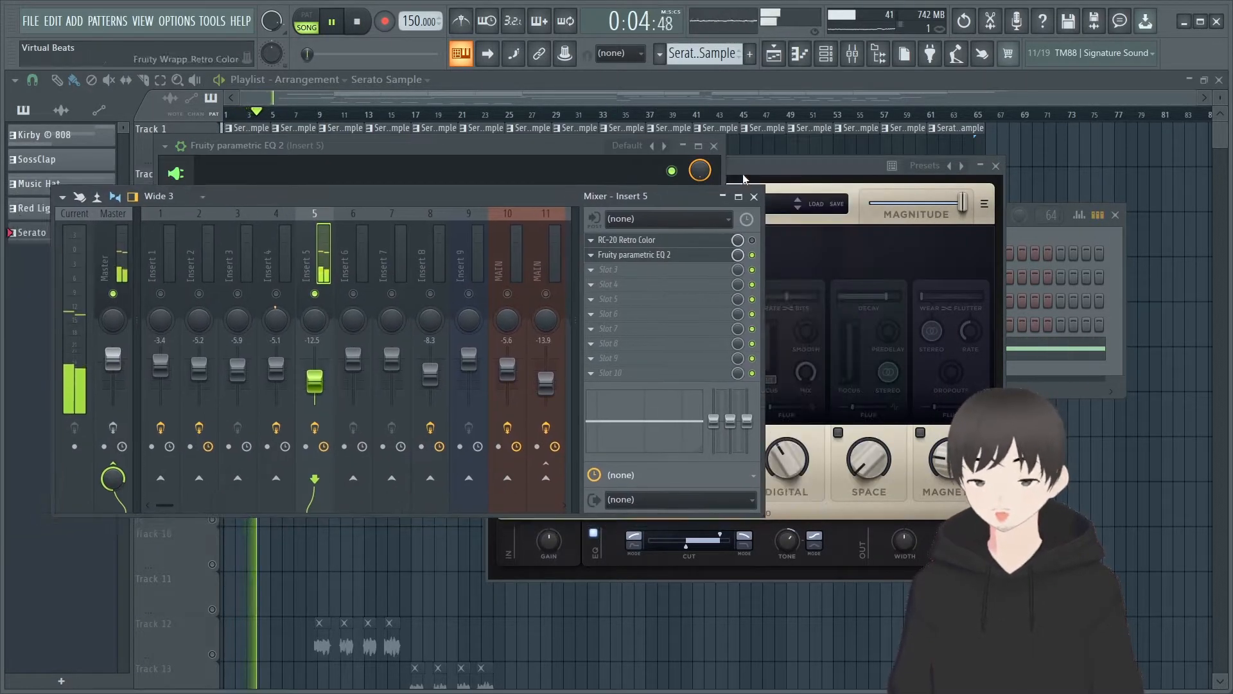
left_click(708, 211)
key("space")
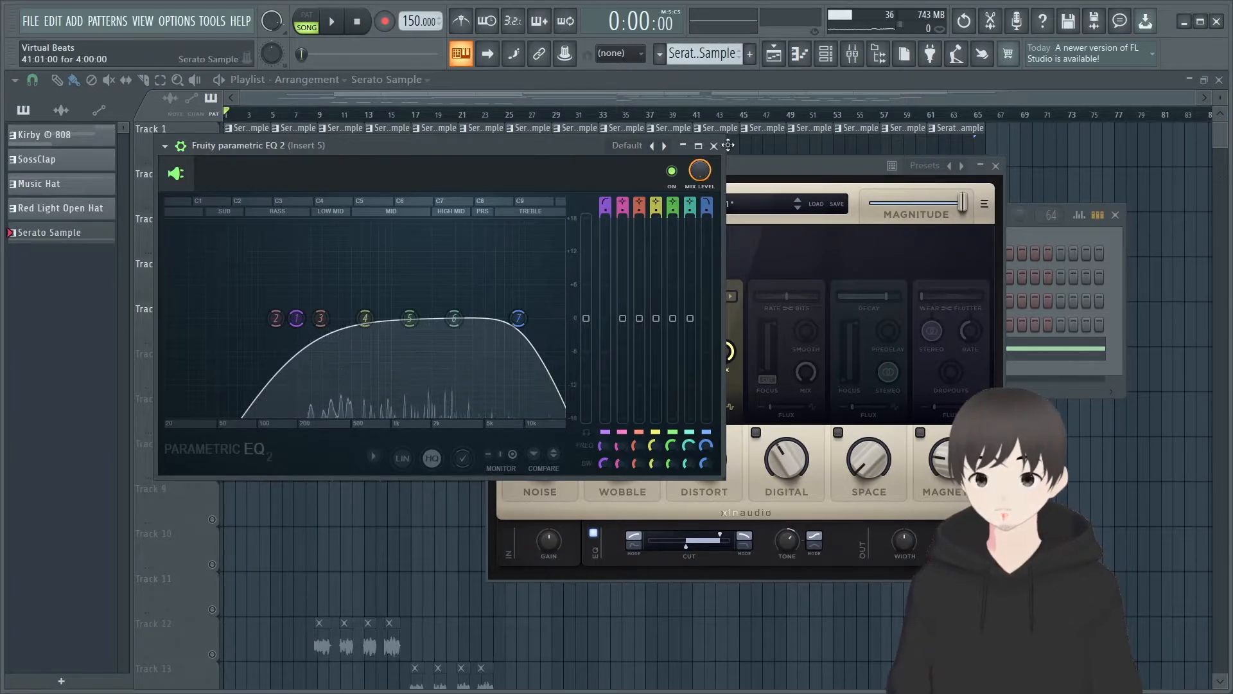
Close the EQ window and add Fruity Reeverb 2 to slot 3 on Insert 5.
left_click_drag(586, 145, 745, 110)
left_click(875, 111)
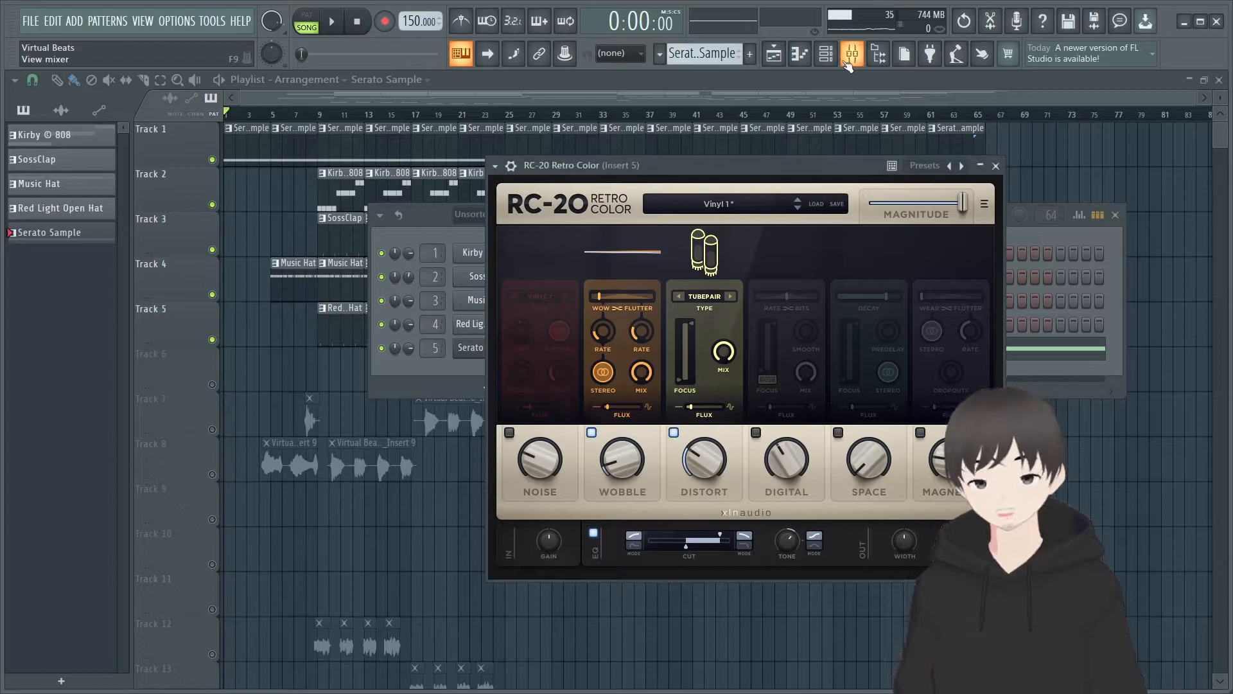
left_click(825, 56)
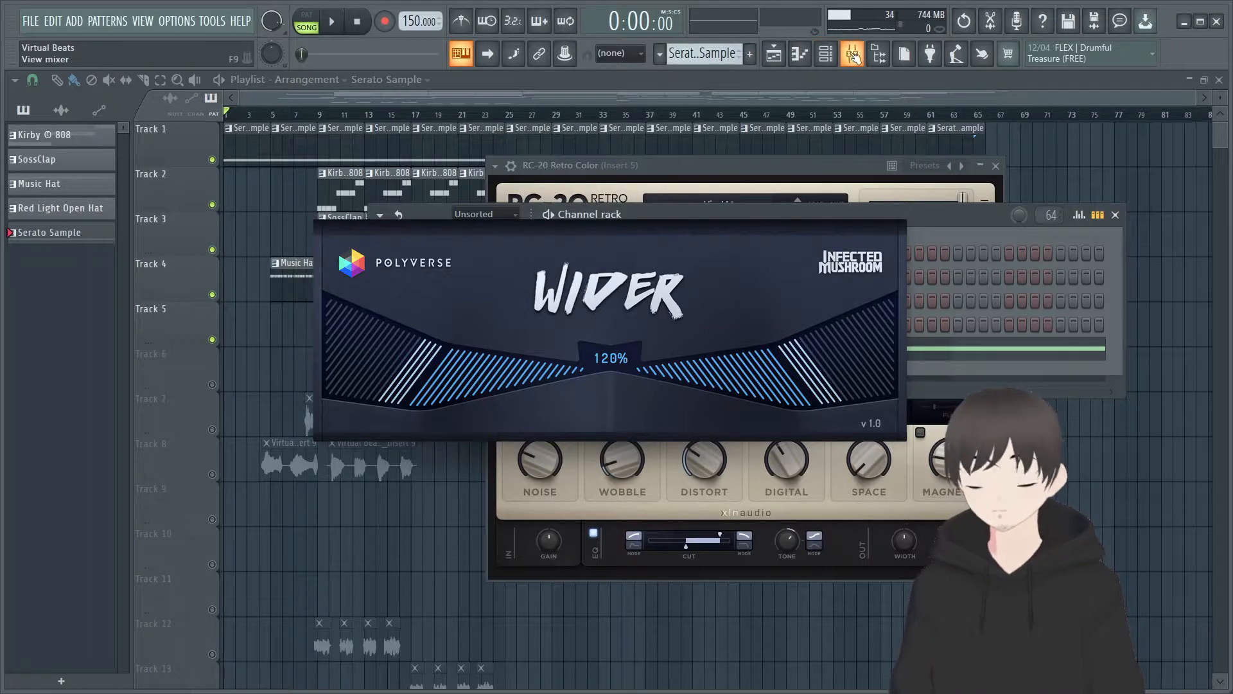
left_click(853, 55)
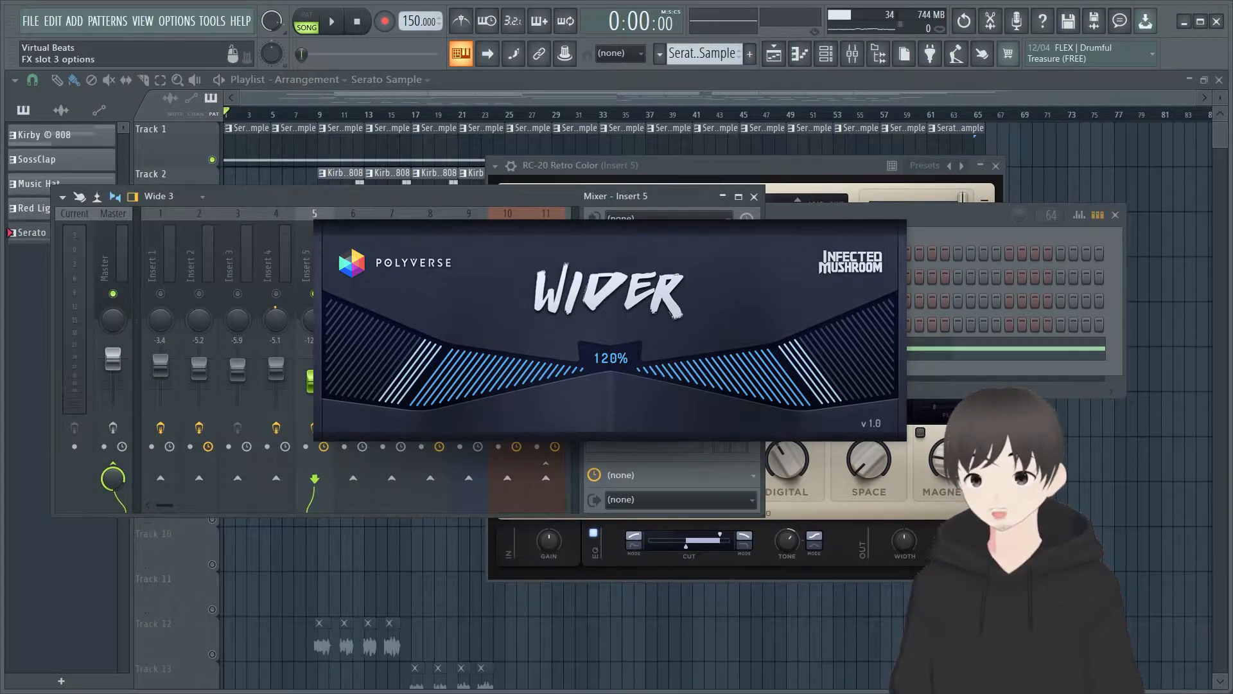
left_click(624, 270)
Set Fruity Reeverb 2's dry level to 0%, reset its wet and early-reflection levels, and close the plugin.
left_click_drag(579, 259, 763, 389)
right_click(813, 365)
left_click(834, 380)
right_click(789, 364)
left_click(810, 380)
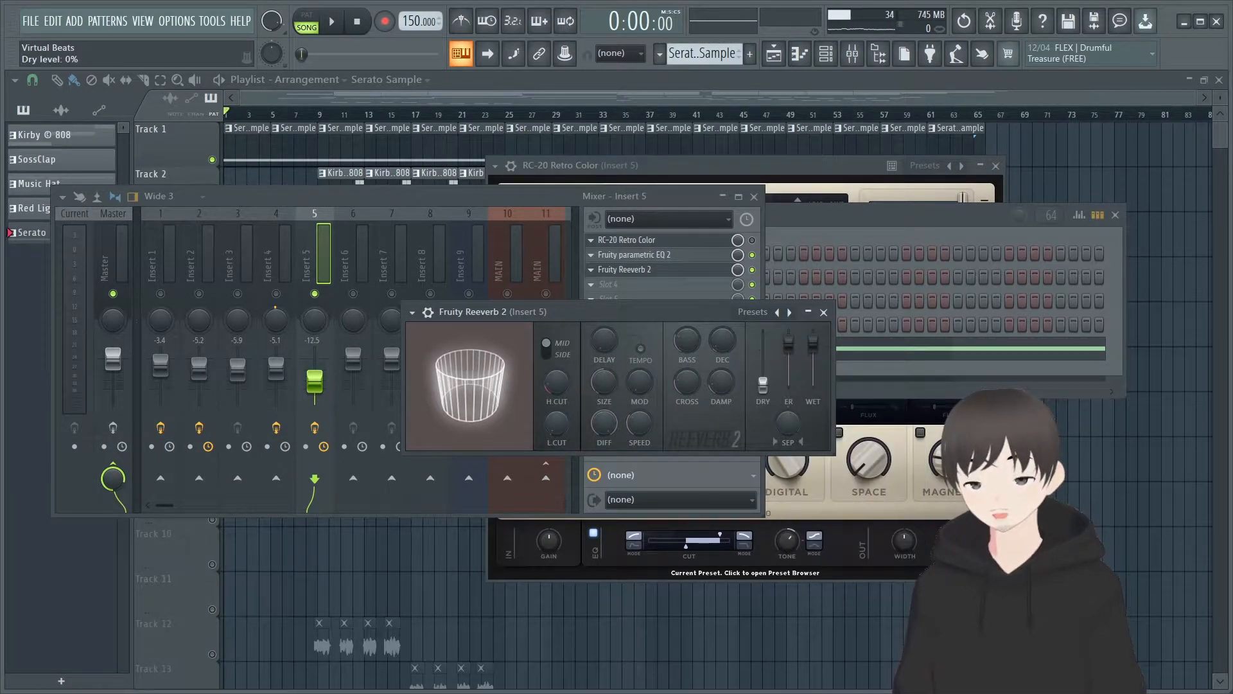
left_click(823, 313)
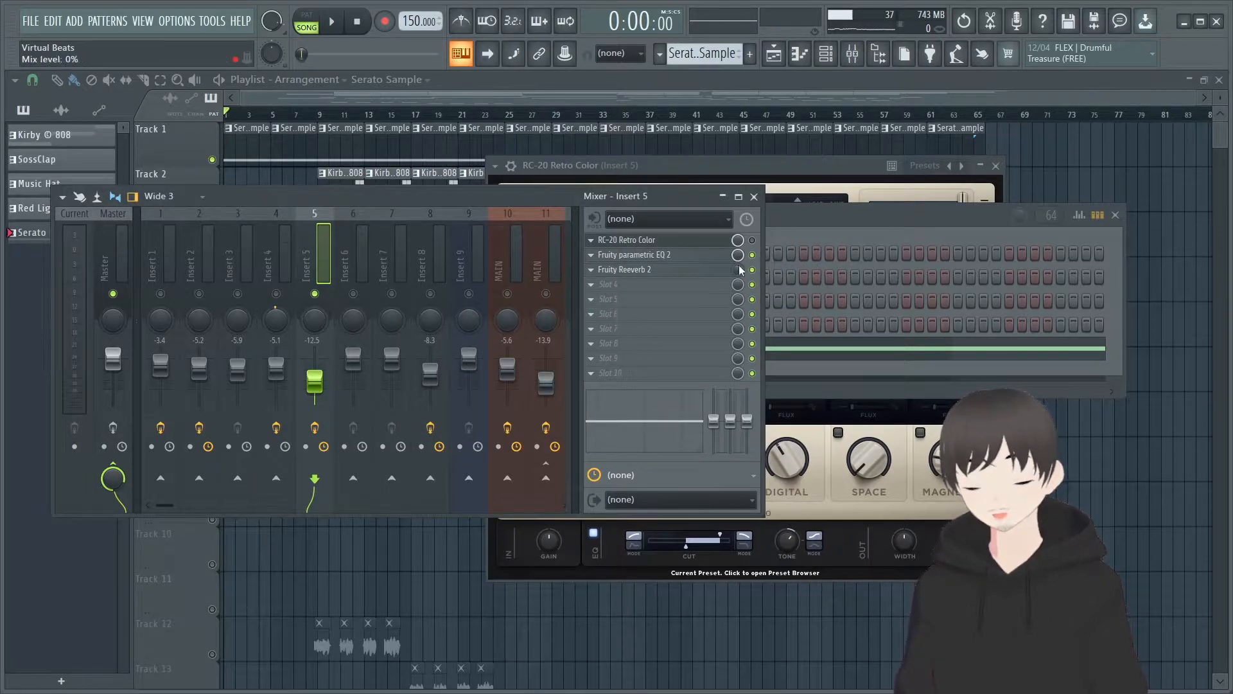
Raise Fruity Reeverb 2's mix level on Insert 5 from 0% while listening to the sample, then stop playback.
key("space")
left_click_drag(739, 269, 739, 240)
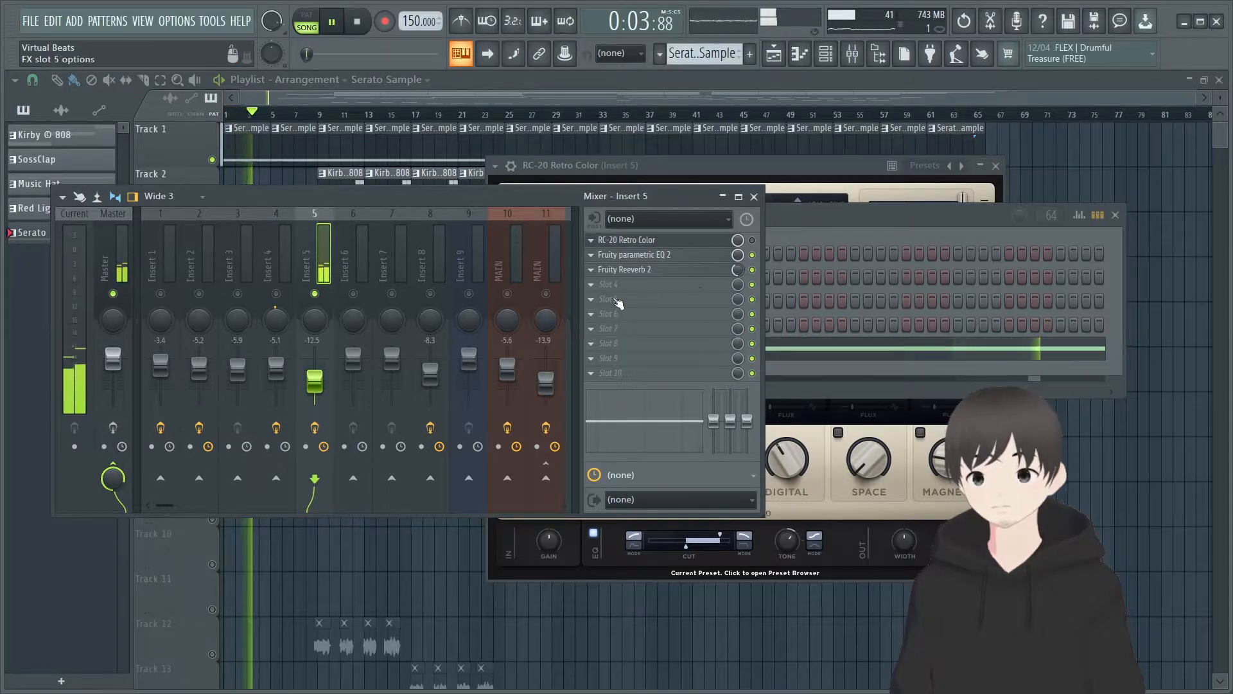
mouse_move(314, 381)
left_mouse_down()
mouse_move(314, 368)
mouse_move(314, 381)
left_mouse_up()
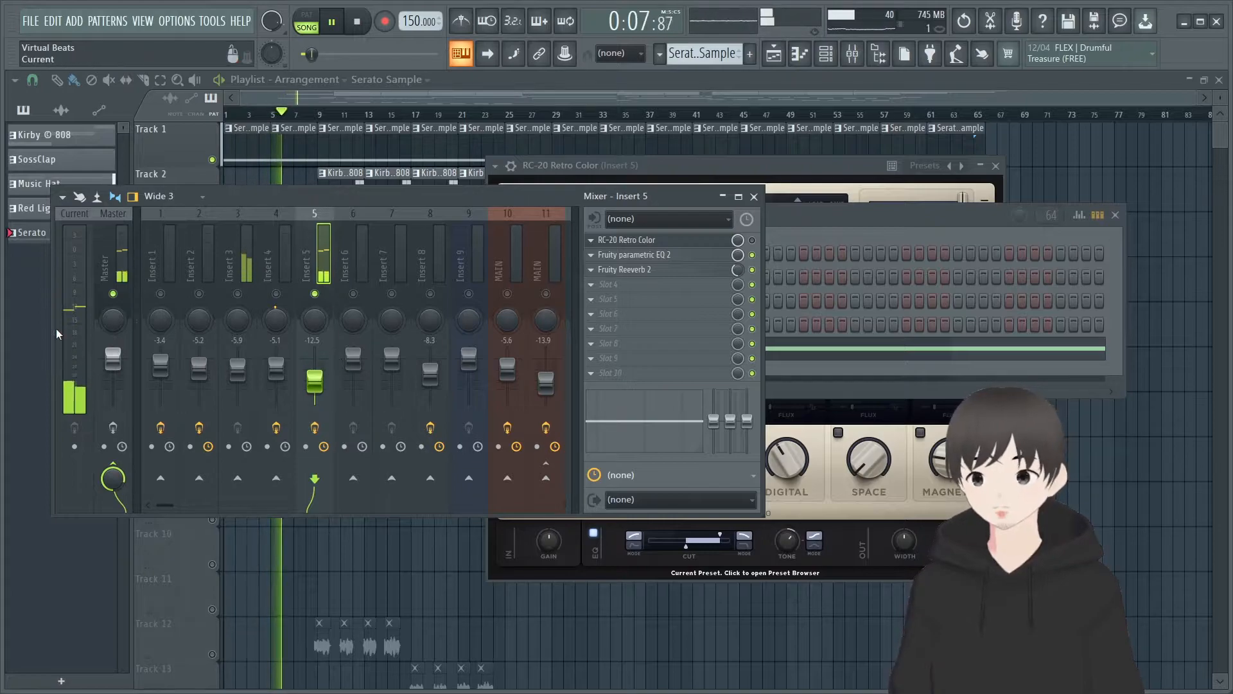
key("space")
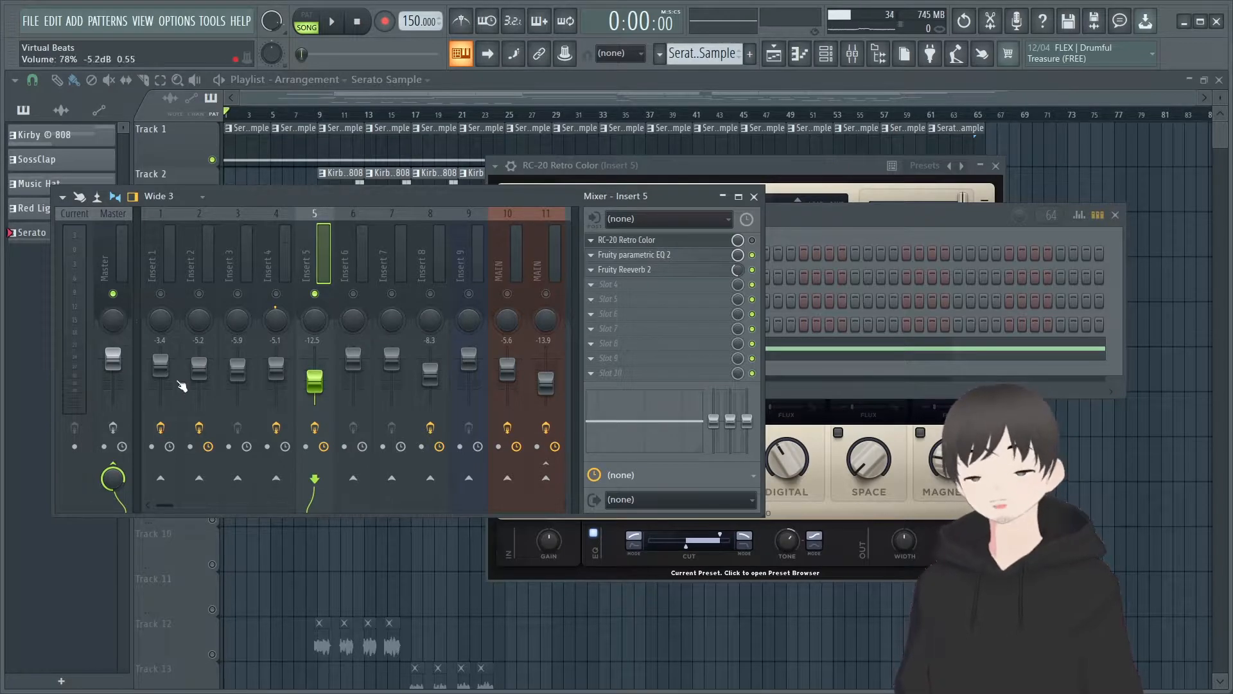
Reset Fruity Parametric EQ 2 on Insert 5 to the Default preset, lower its main level to -3.0 dB, and close it.
left_click(661, 257)
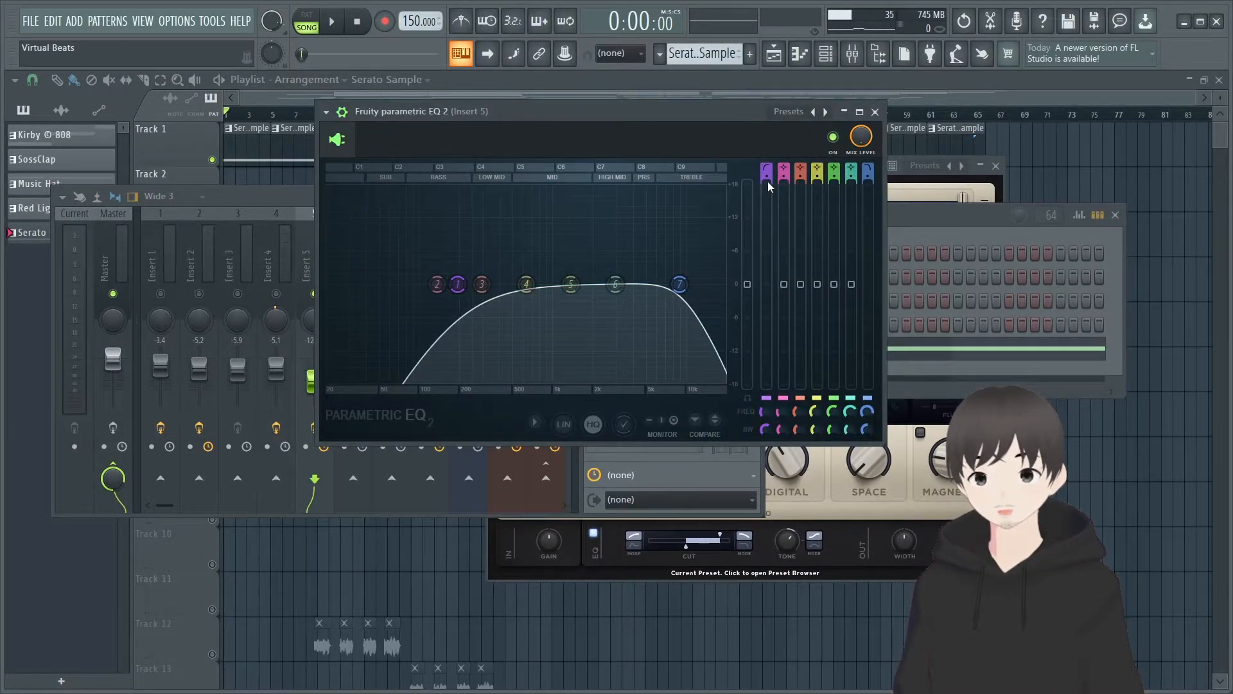
left_click(875, 112)
left_click(594, 258)
left_click(620, 257)
left_click(620, 257)
left_click(799, 115)
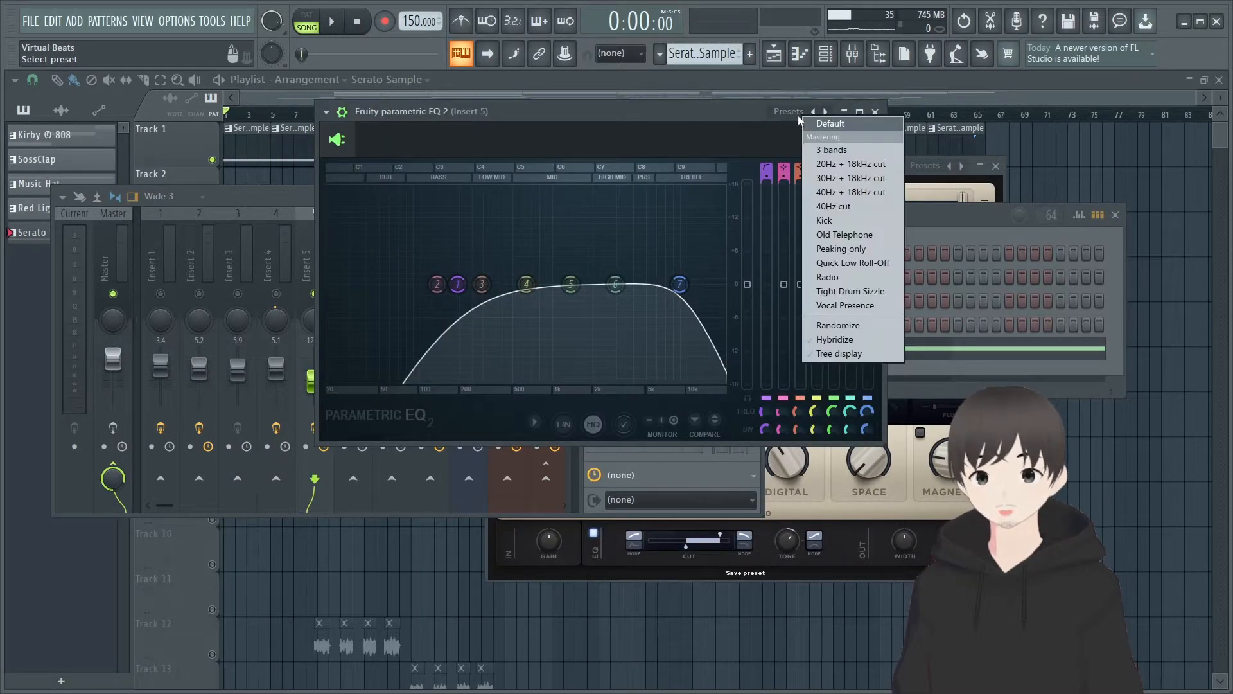
left_click(828, 123)
left_click_drag(749, 284, 749, 300)
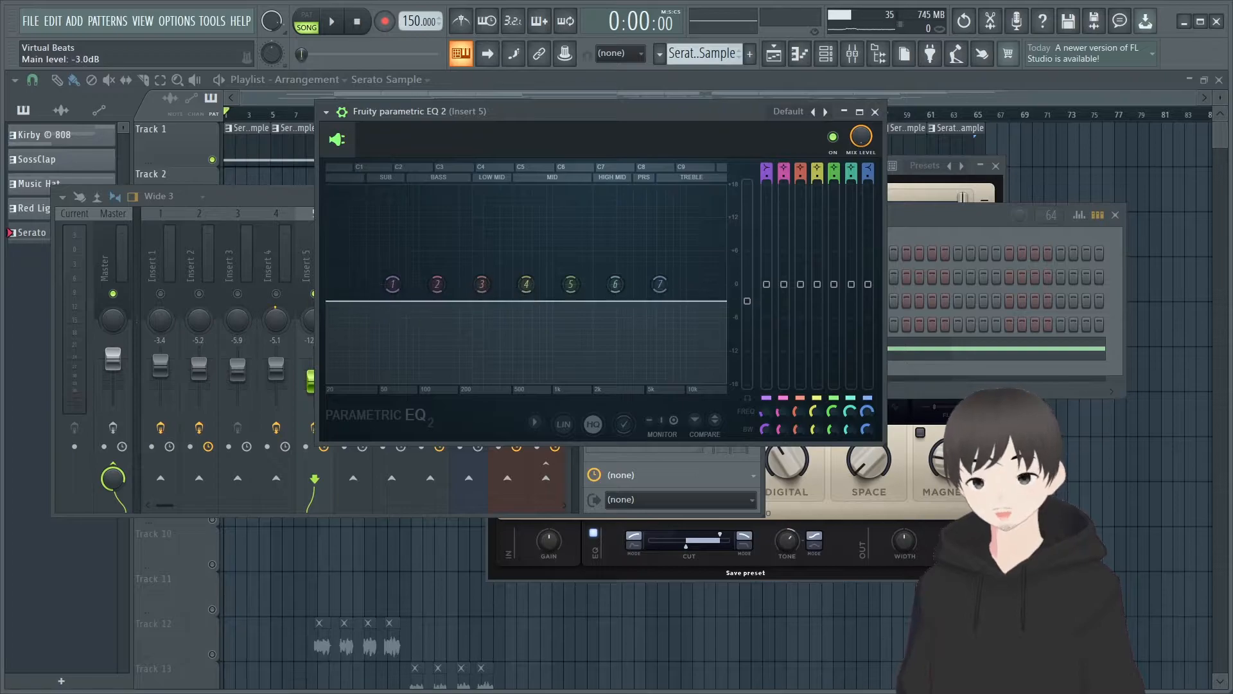
left_click(875, 111)
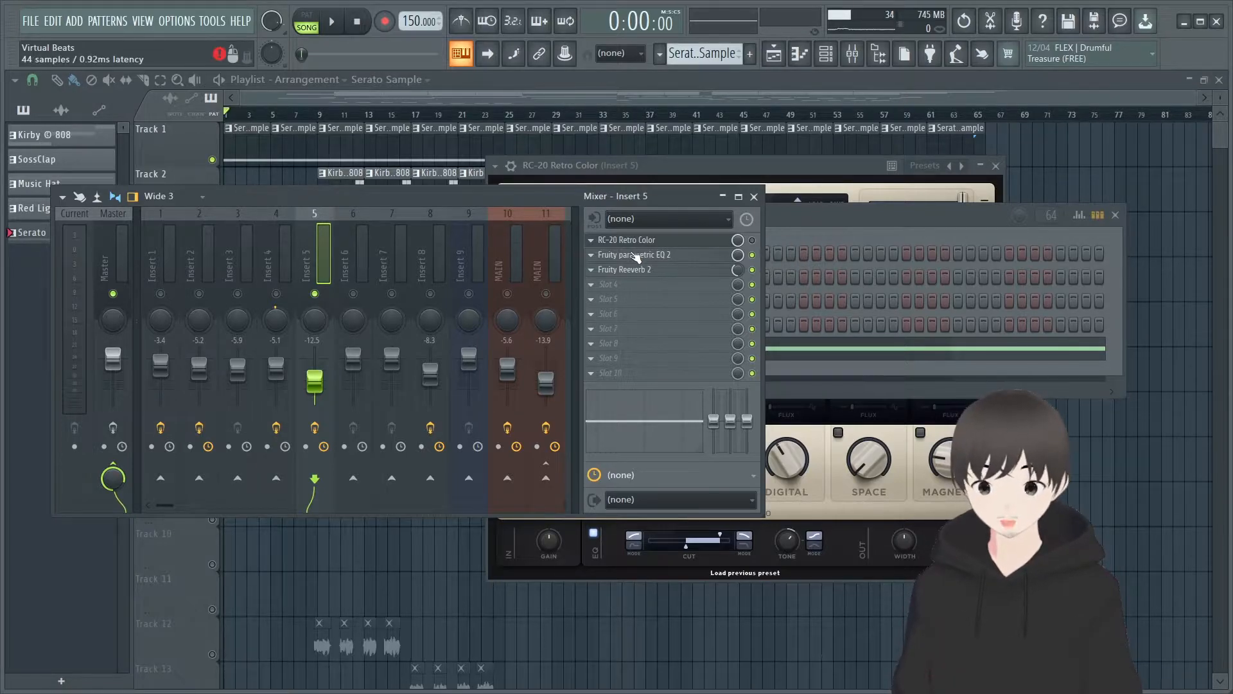
Delete Fruity Parametric EQ 2 and Fruity Reeverb 2 from Insert 5, keeping only RC-20 Retro Color.
left_click(590, 256)
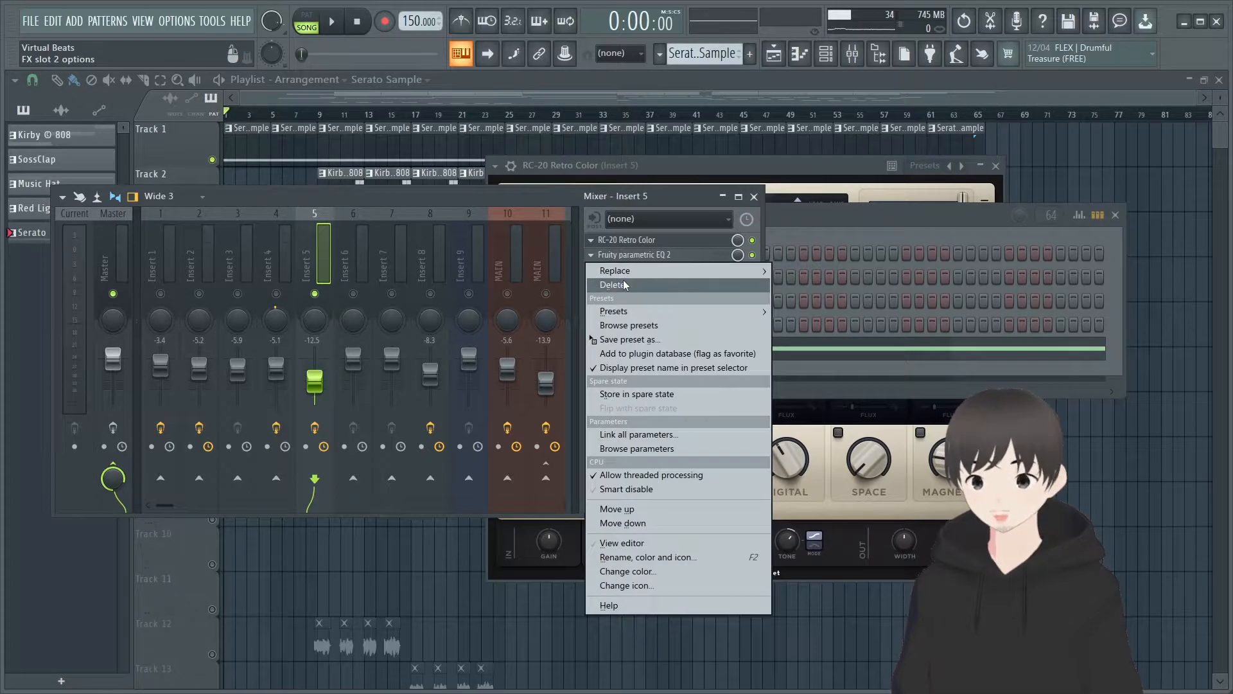
left_click(582, 283)
left_click(692, 390)
left_click(604, 265)
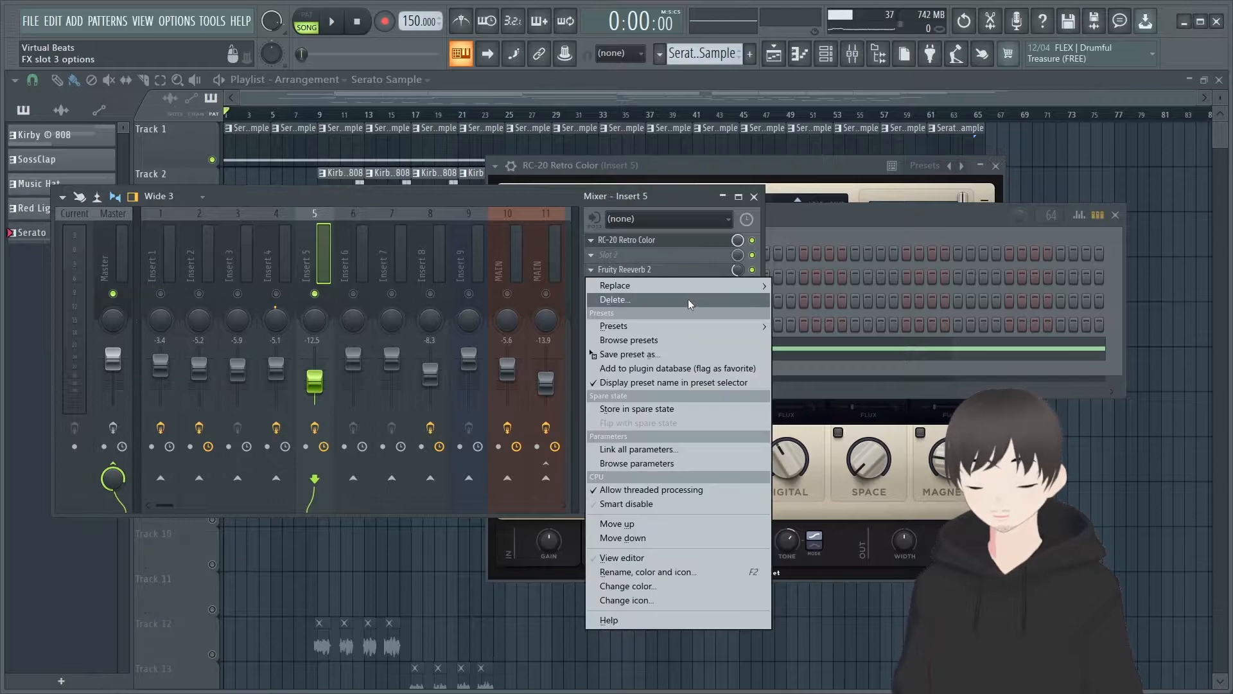
left_click(662, 297)
left_click(693, 390)
left_click(687, 251)
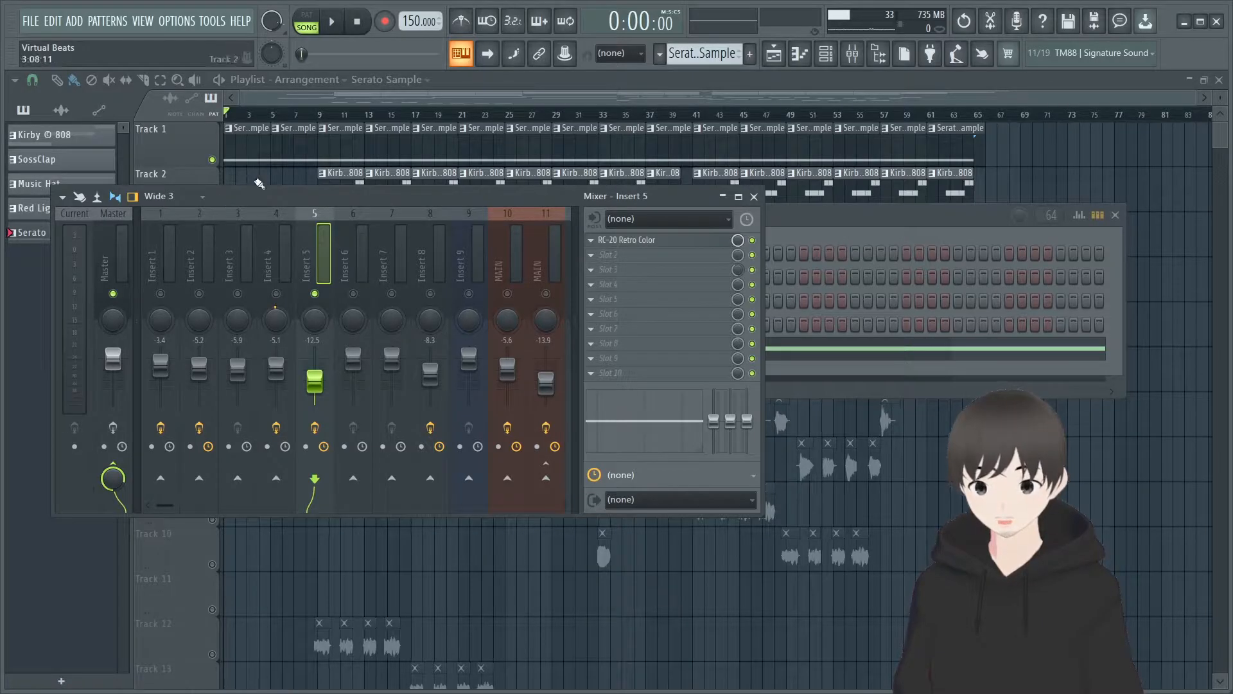
Move the playhead to bar 9 and bring up the Kirby 808 channel and its mixer track, Insert 1.
left_click(319, 115)
key("F9")
left_click(826, 56)
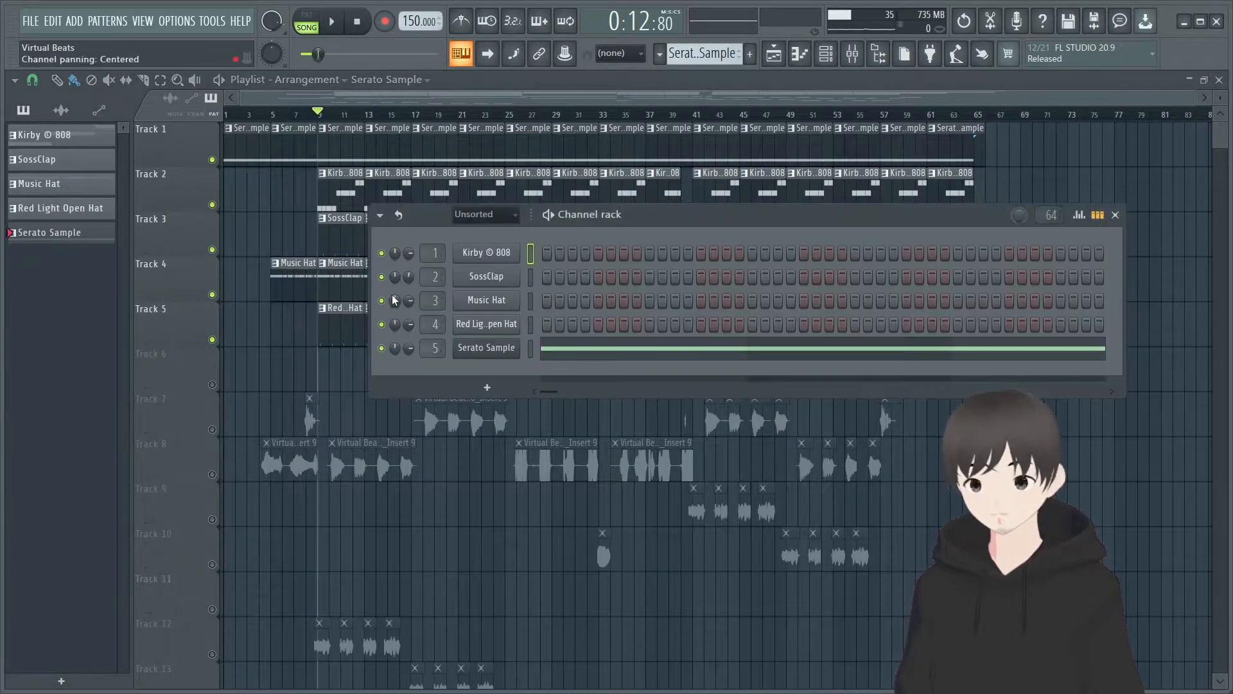
left_click(481, 252)
double_click(689, 199)
left_click(158, 295)
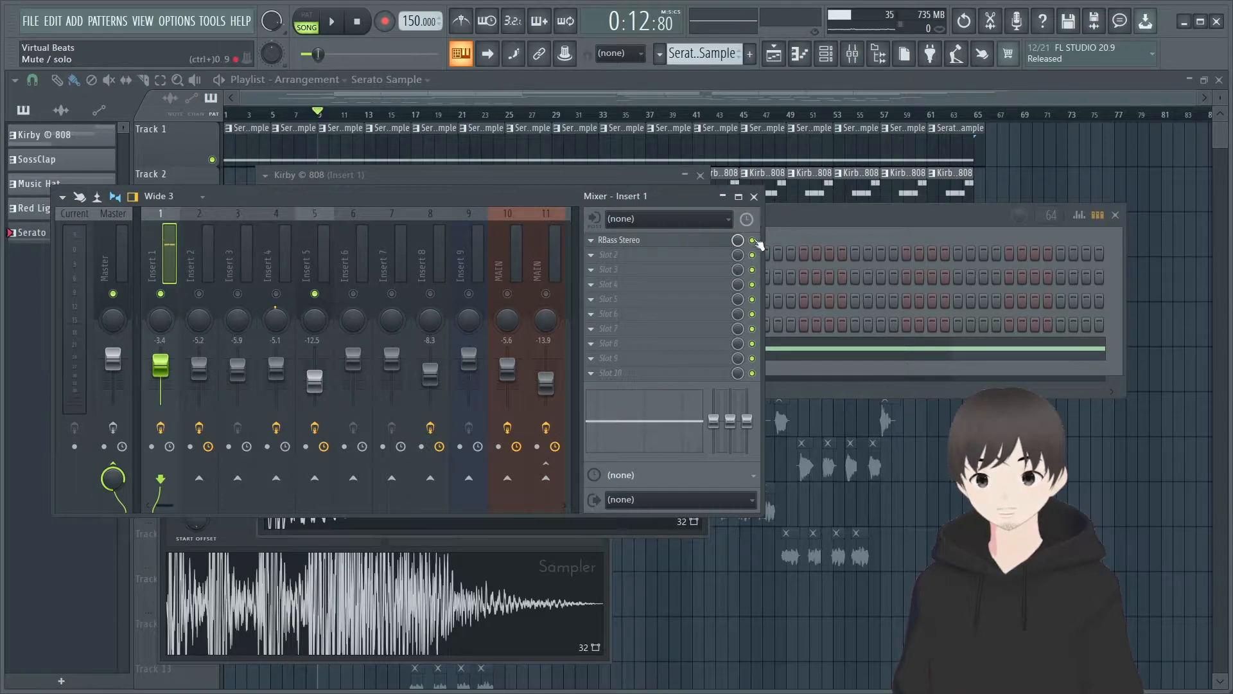
Hide the mixer, solo Track 2 with the Kirby 808 patterns in the playlist, and start playback.
left_click(754, 196)
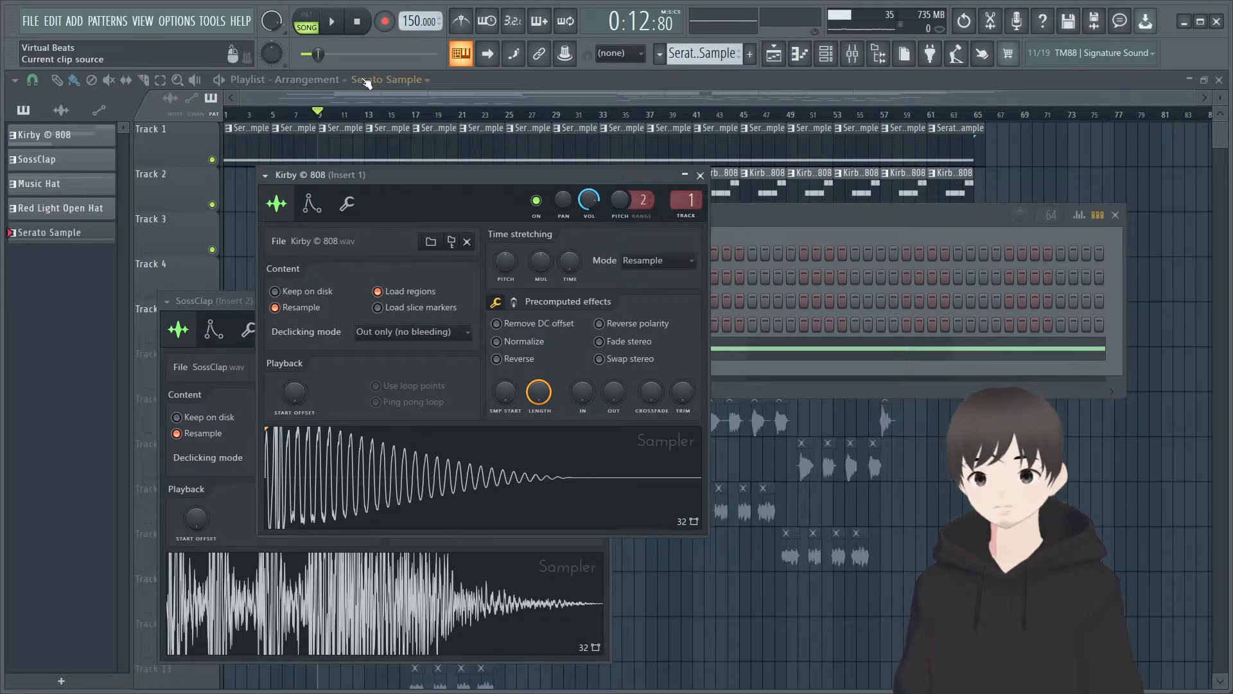
left_click(307, 79)
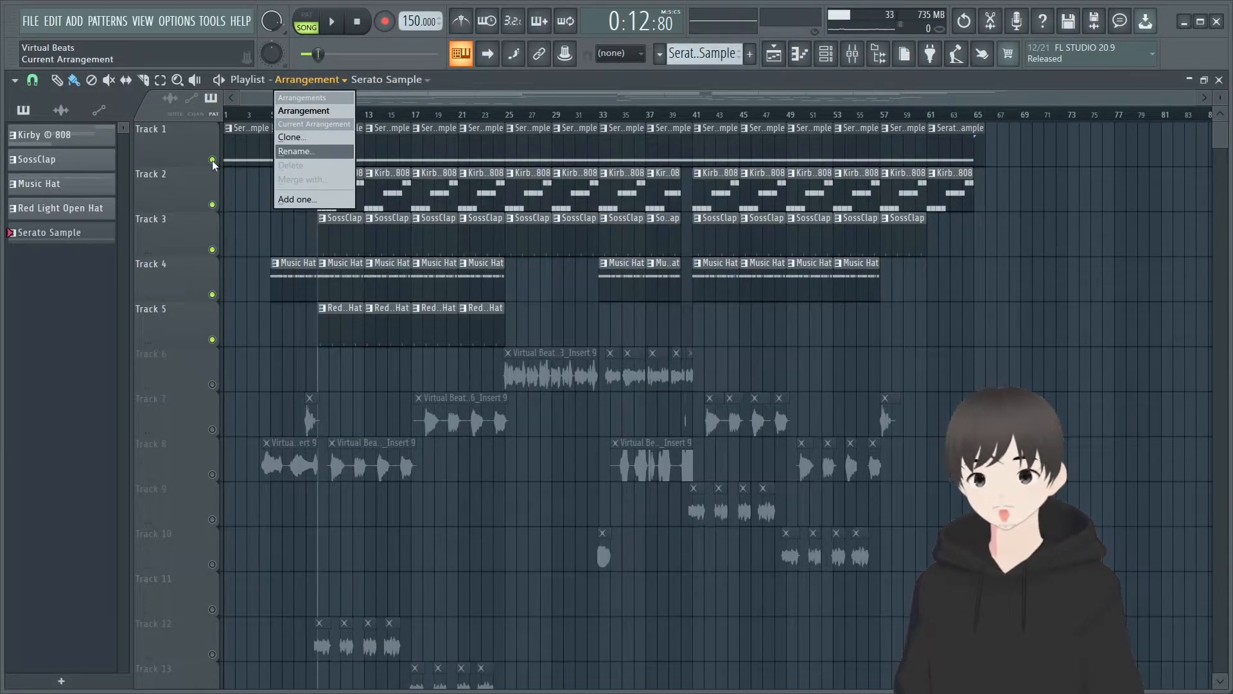
right_click(212, 205)
key("space")
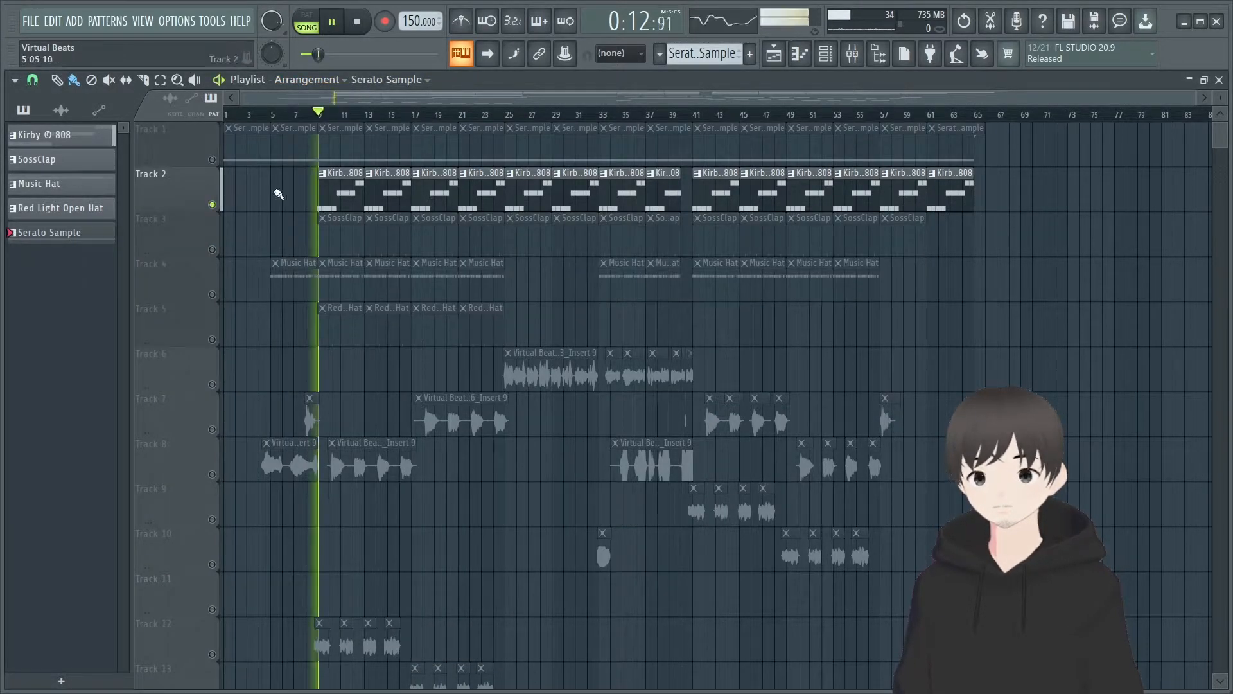
Compare the soloed 808 with RBass Stereo bypassed and enabled on Insert 1, then stop playback.
left_click(832, 63)
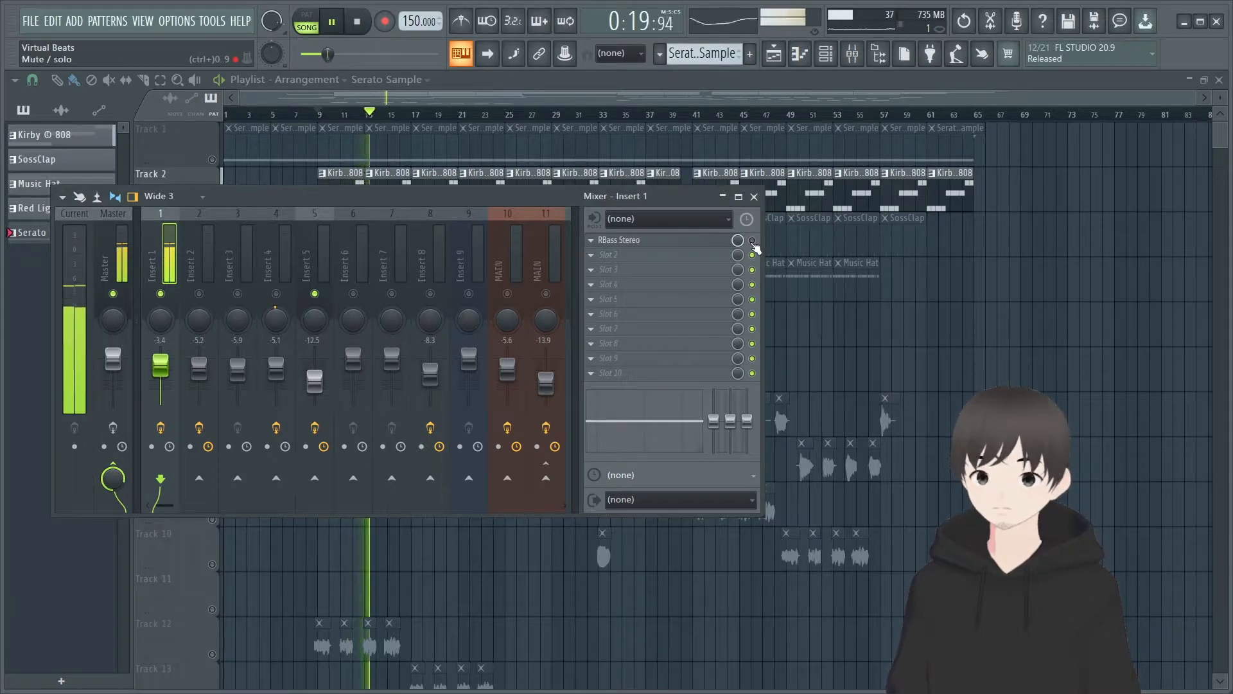
key("space")
left_click(668, 240)
left_click(668, 240)
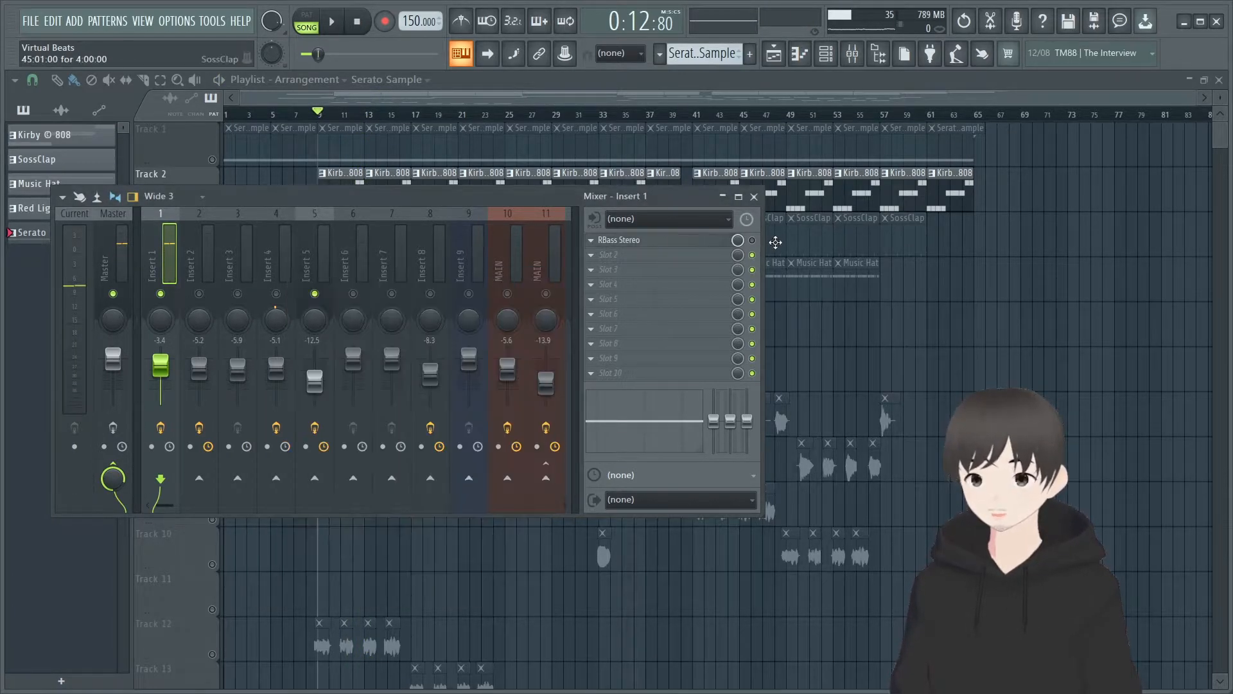
key("space")
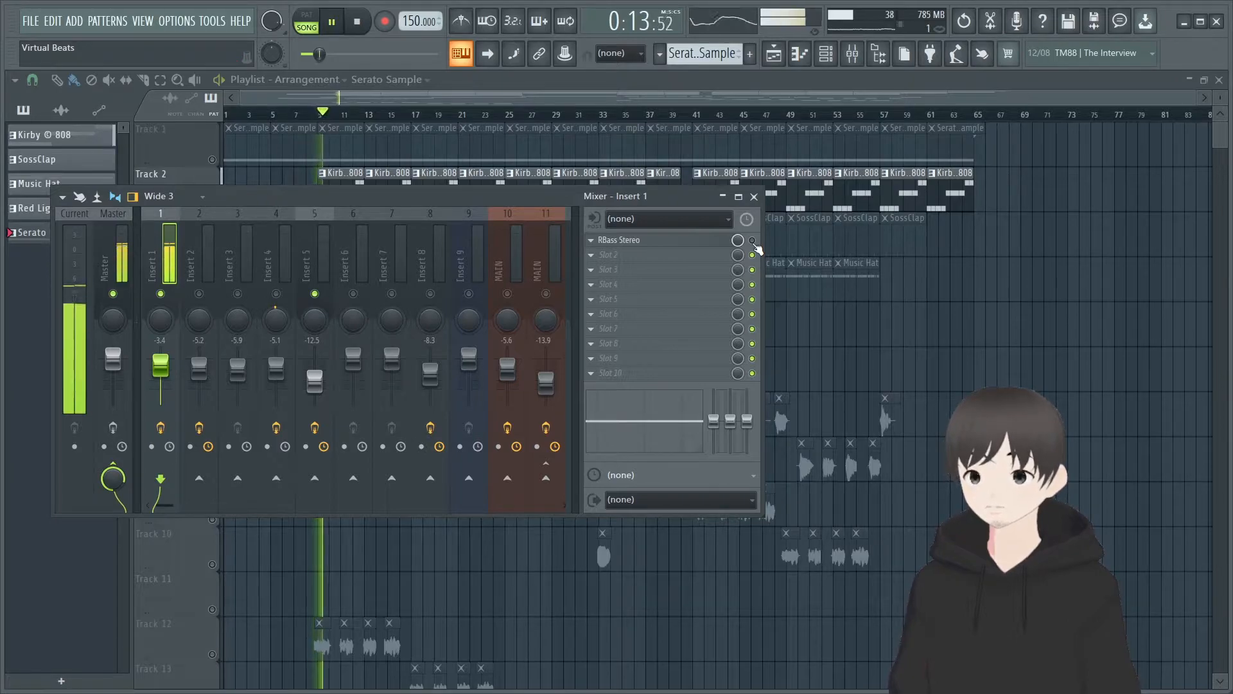
key("space")
key("space")
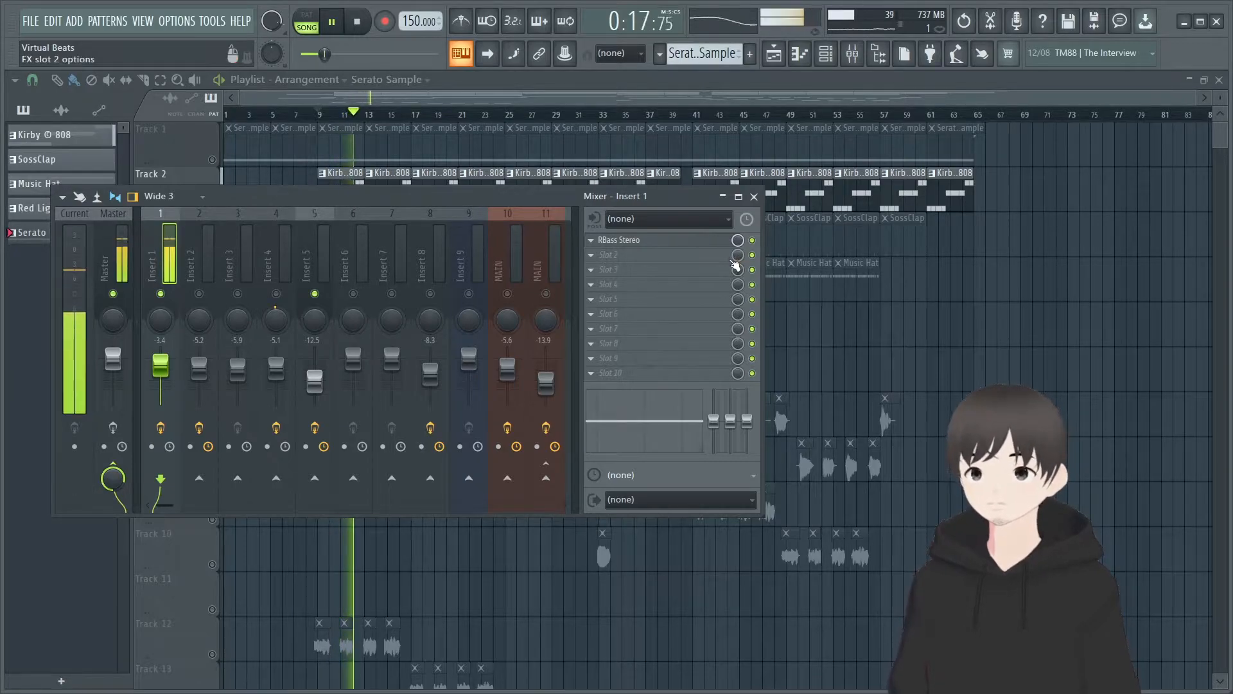
key("space")
Place the RBass Stereo window beside the mixer, bypass the effect, and add Fruity Parametric EQ 2 to slot 2 on Insert 1.
left_click(635, 239)
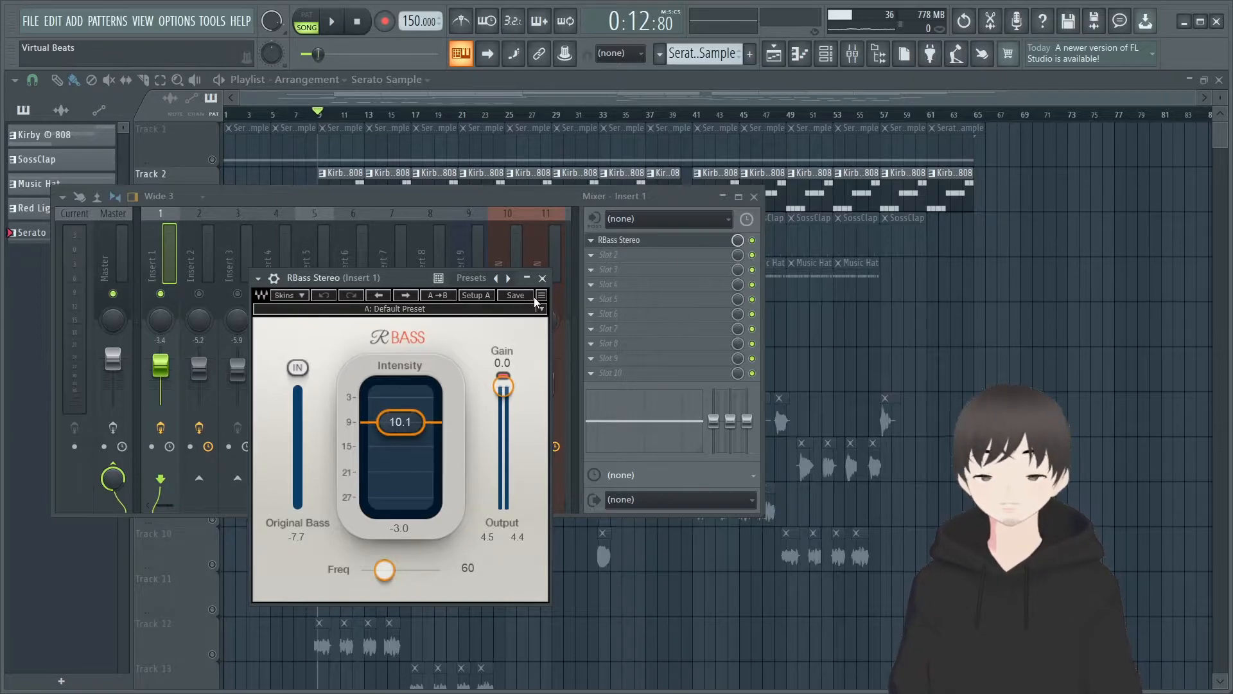
left_click_drag(427, 271, 966, 200)
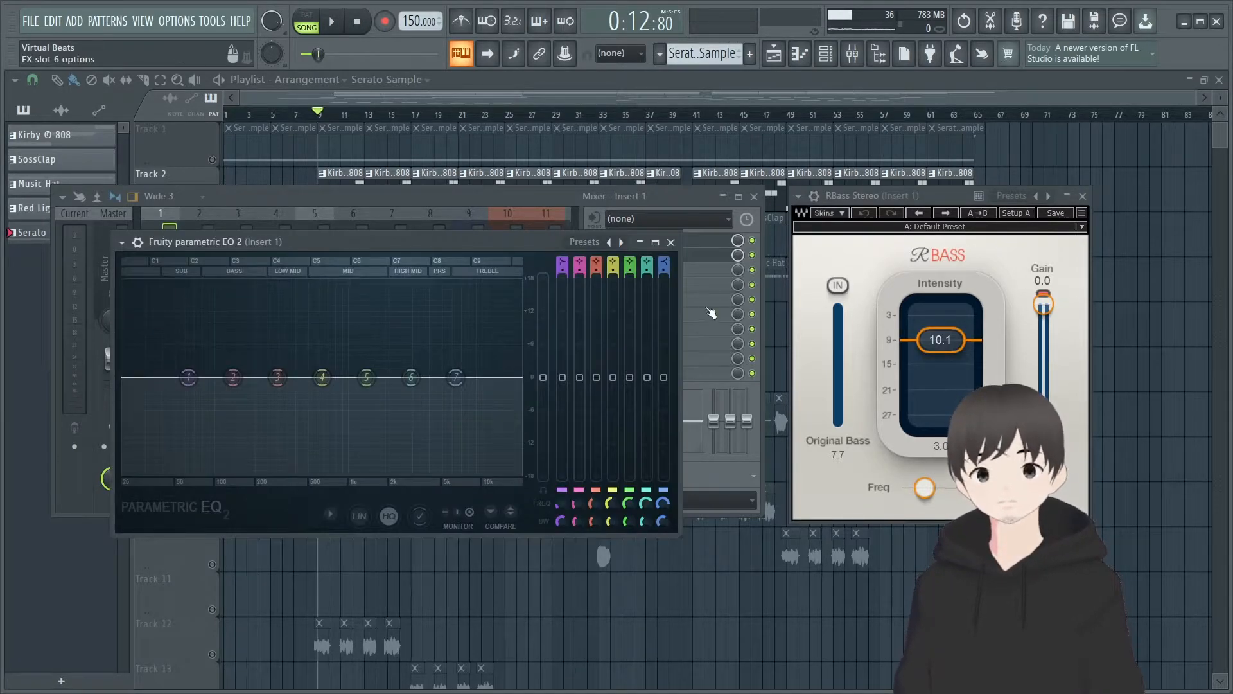
left_click(752, 240)
left_click(636, 255)
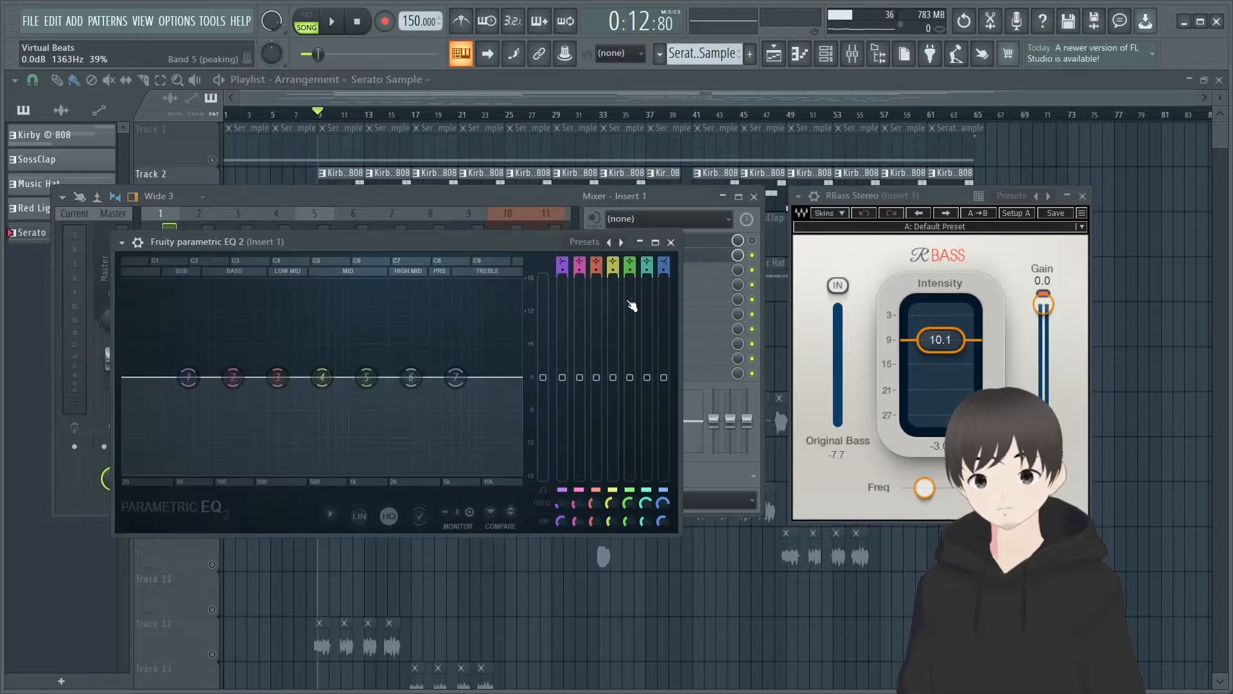
left_click_drag(459, 242, 542, 232)
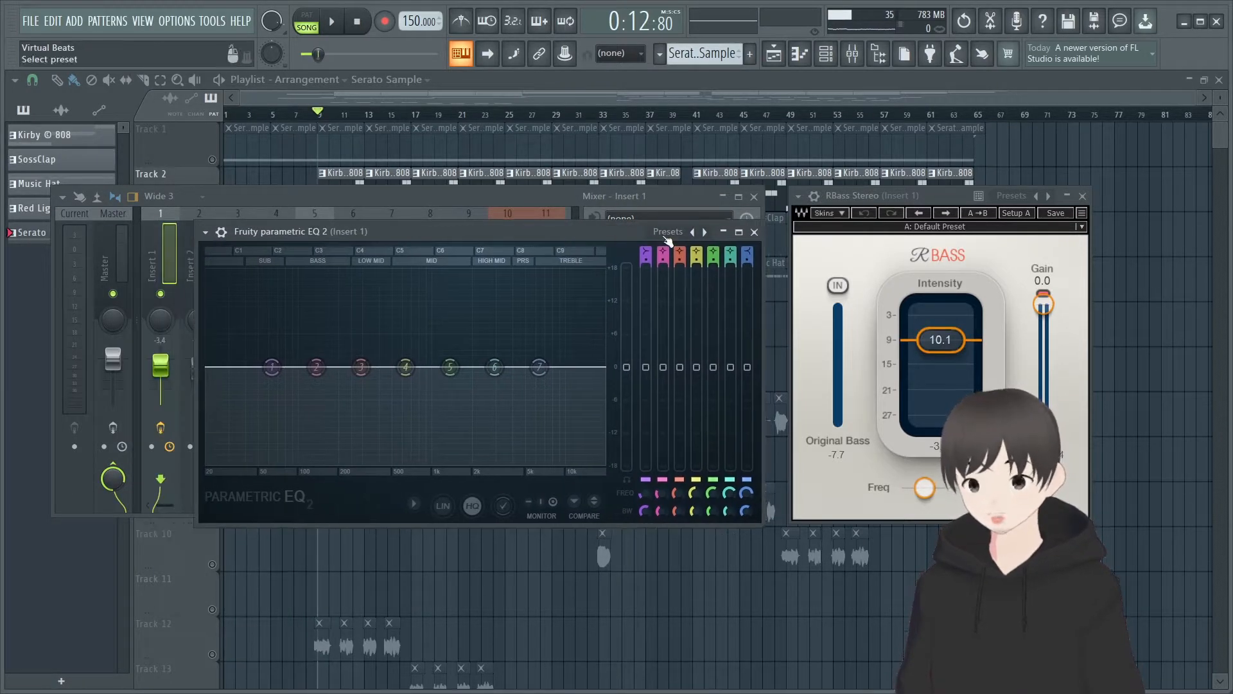
Load the 20Hz + 18kHz cut preset in Insert 1's Fruity Parametric EQ 2 and briefly play the 808 through it.
left_click(668, 231)
left_click(691, 286)
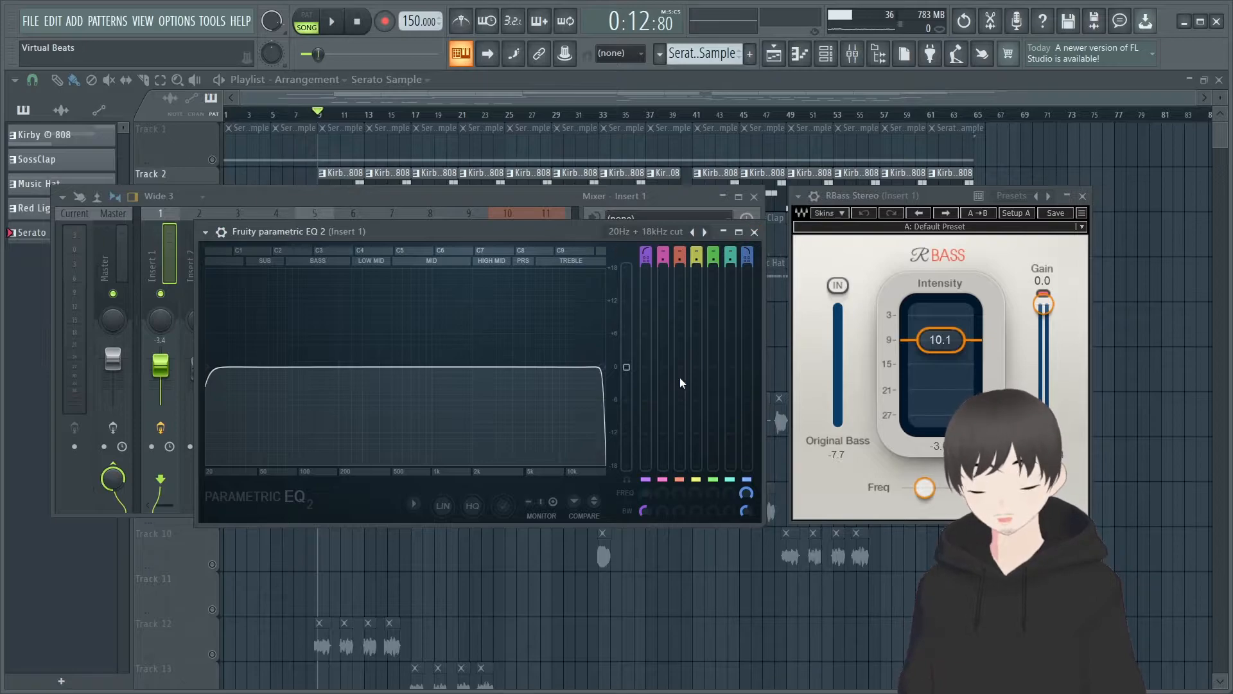
left_click(754, 232)
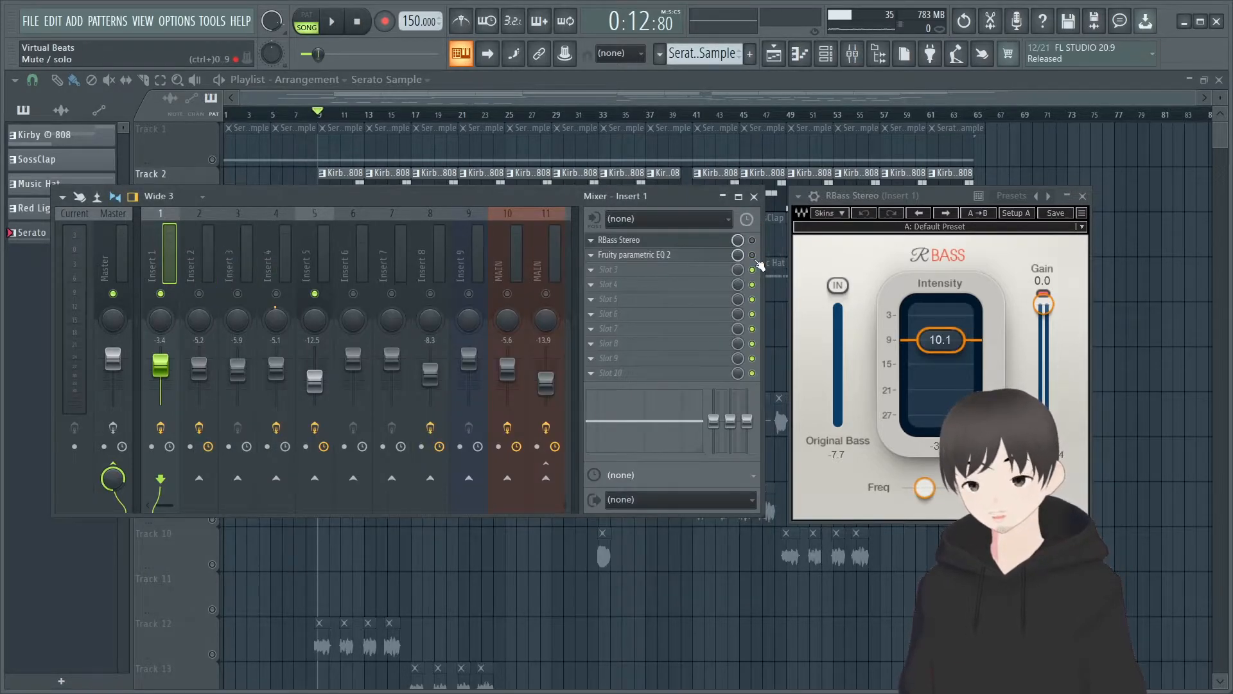
key("space")
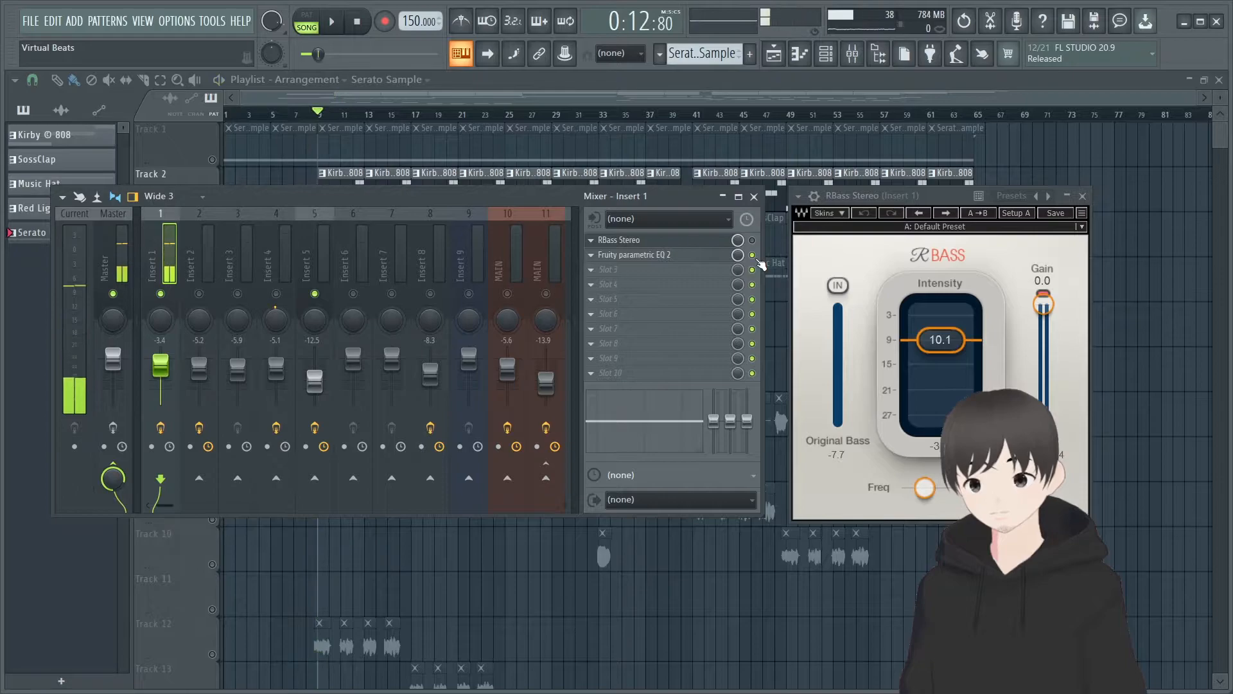
left_click(672, 255)
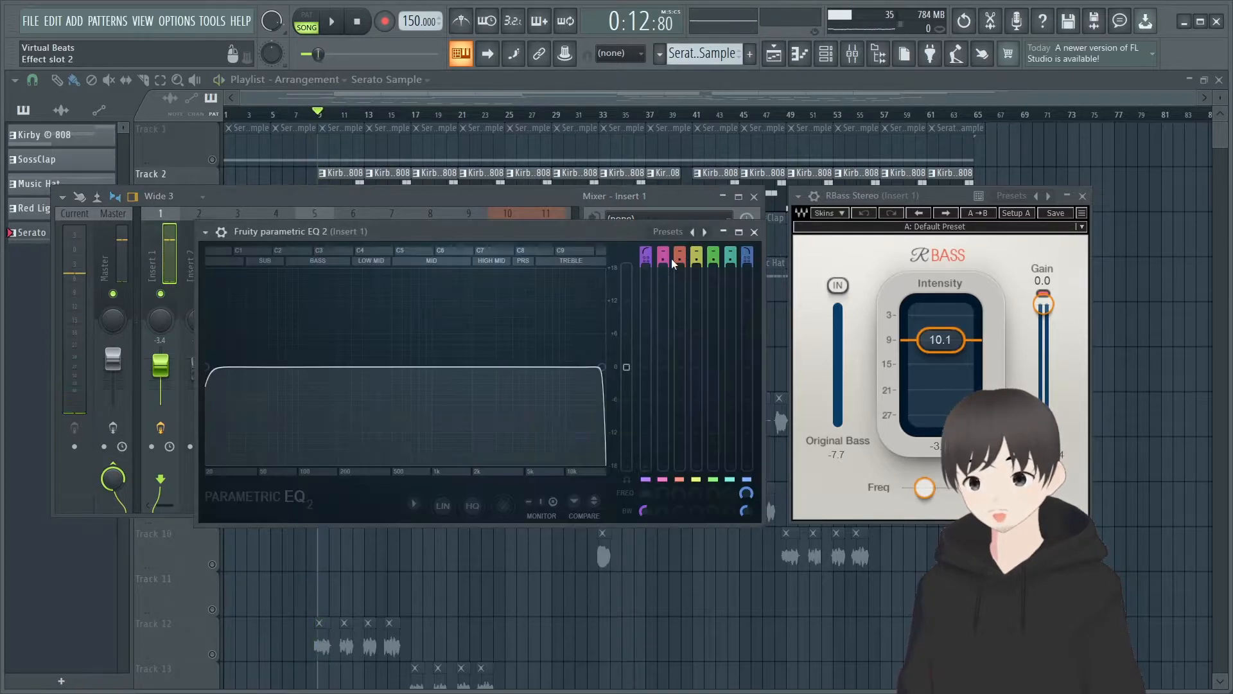
key("space")
left_click(754, 232)
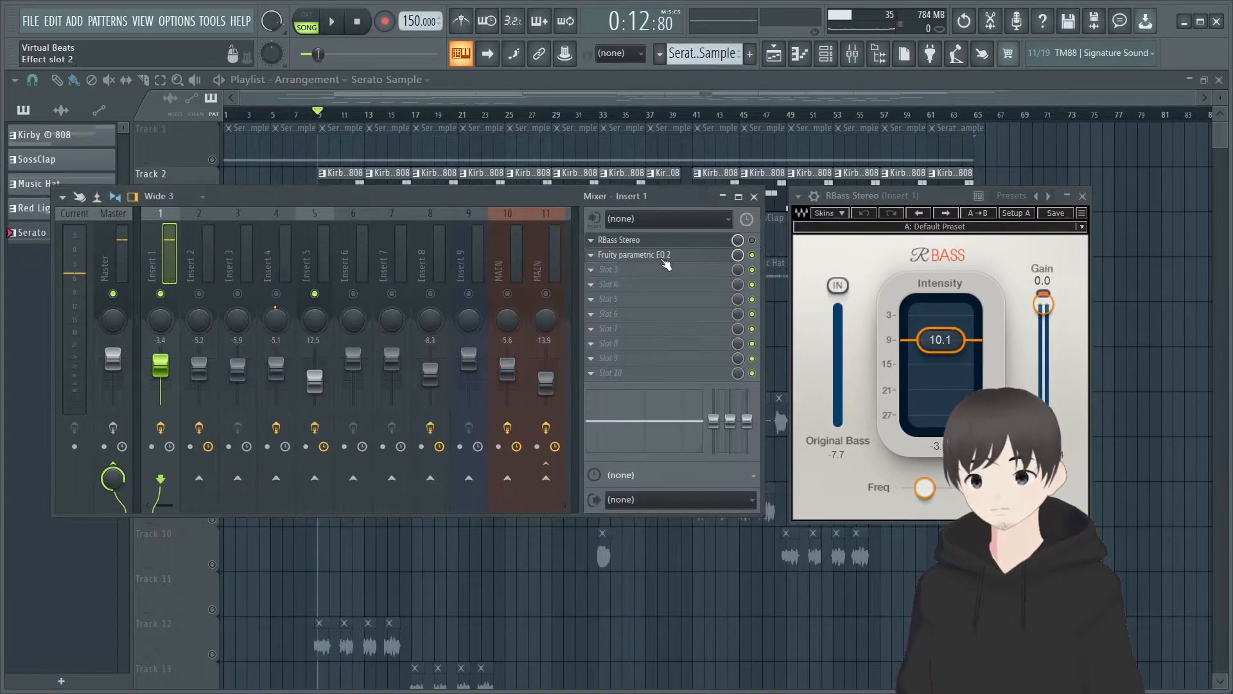
Reopen Fruity Parametric EQ 2 on Insert 1 and reset it to the Default preset.
left_click(597, 256)
left_click(668, 232)
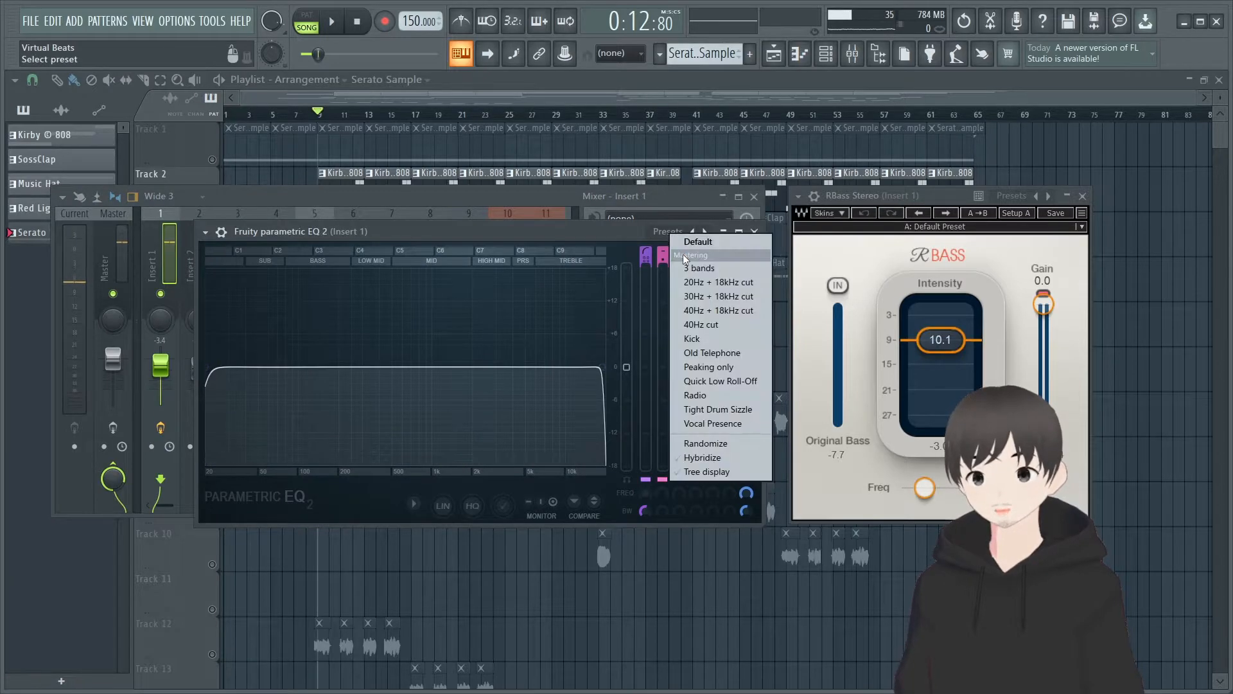
left_click(691, 283)
left_click(660, 231)
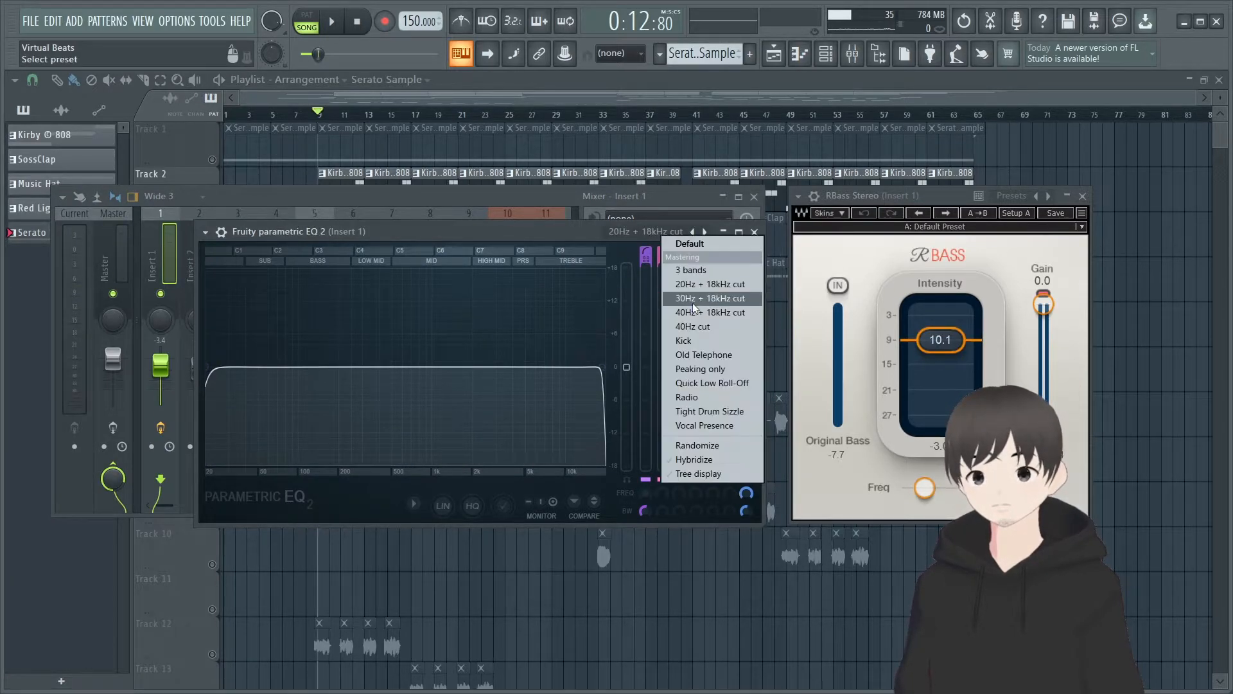
left_click(688, 243)
Boost EQ band 3 at around 94 Hz while the 808 plays, then stop playback.
key("space")
left_click_drag(304, 326, 295, 340)
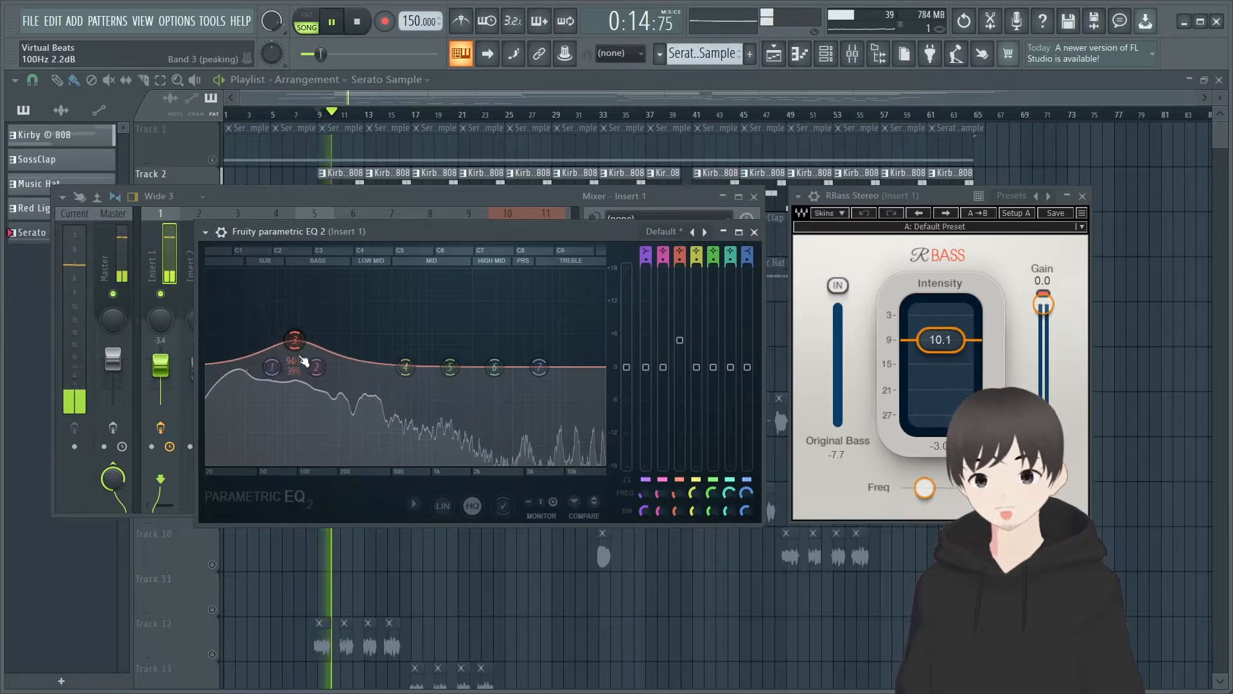
right_click(294, 339)
left_click(310, 350)
left_click_drag(361, 367, 296, 345)
key("space")
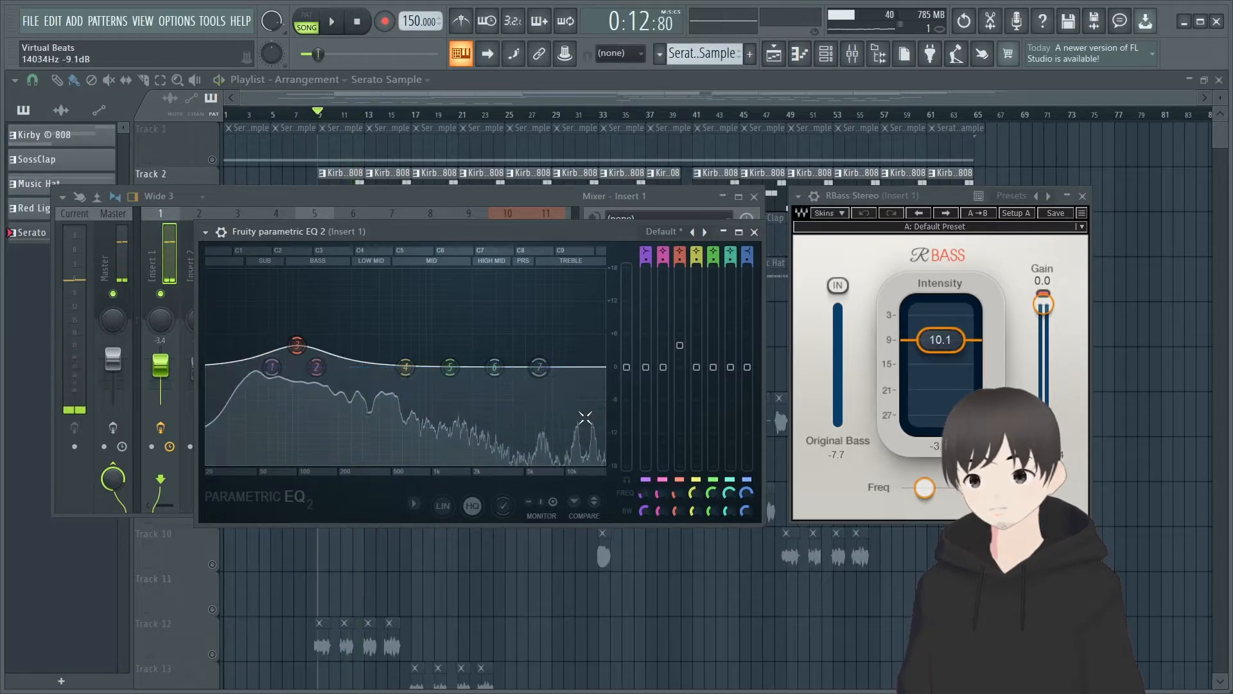
Cut the highs with EQ band 7, set band 3 to 8.8 dB at 55 Hz during playback, and close the EQ.
left_click_drag(539, 367, 486, 461)
key("space")
left_click_drag(297, 346, 263, 317)
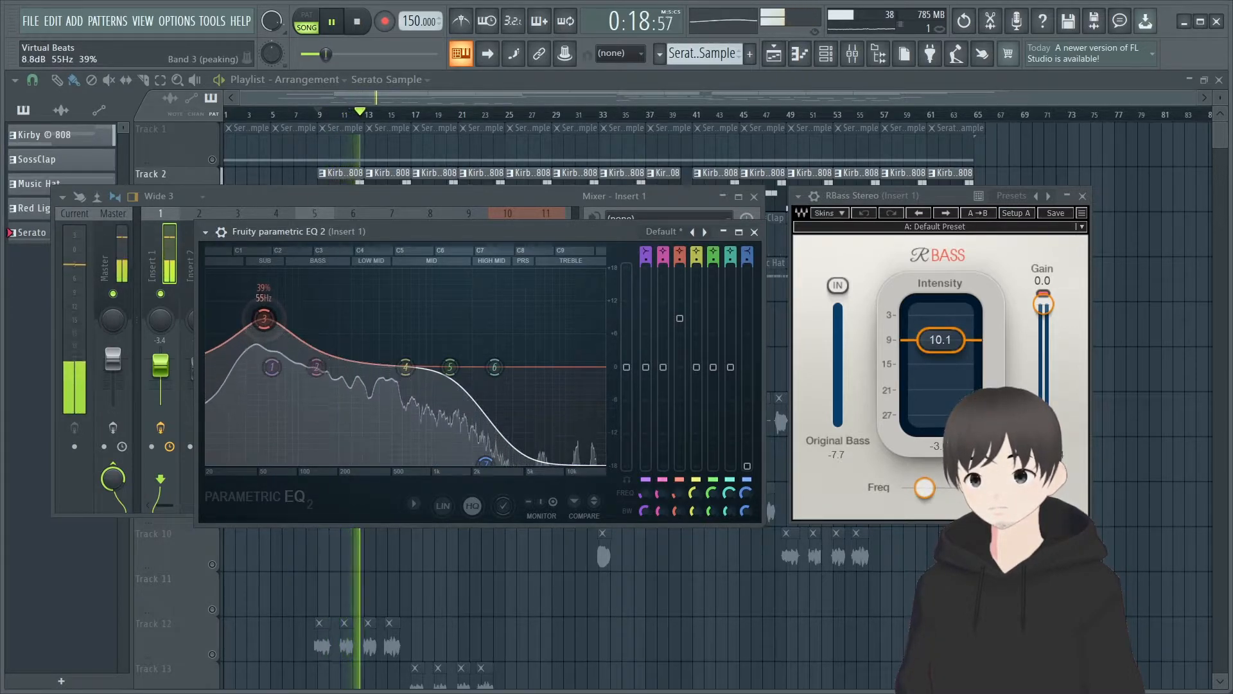
key("space")
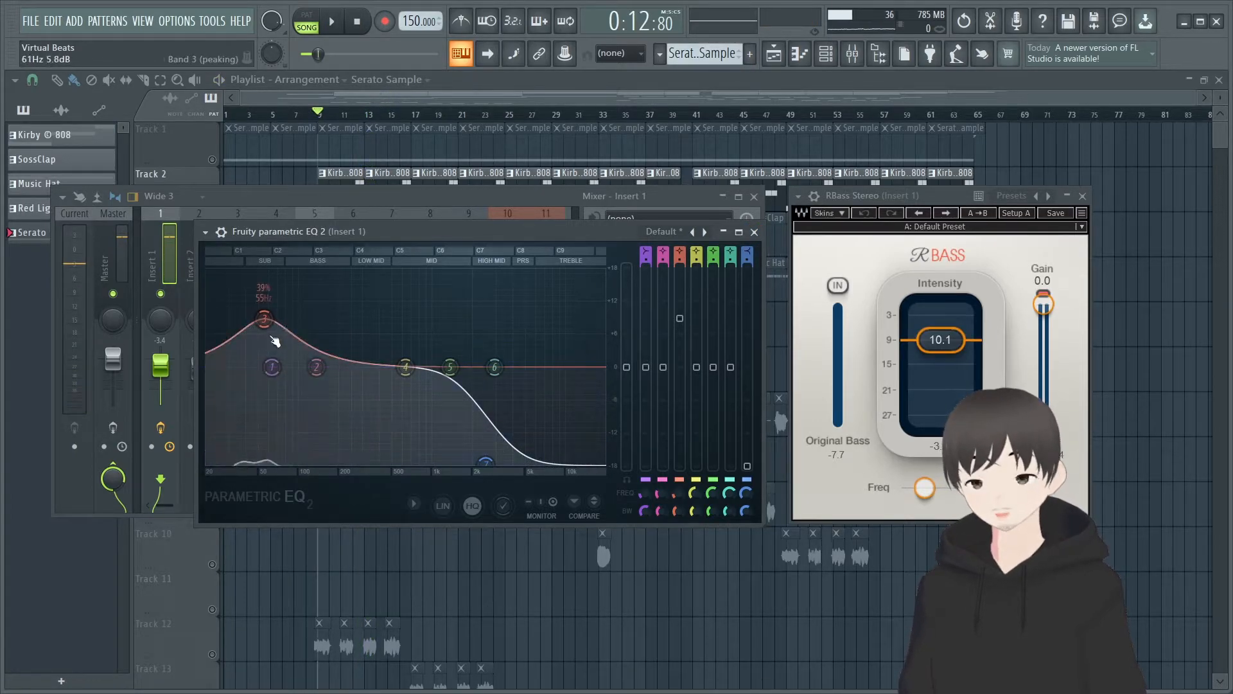
left_click(755, 231)
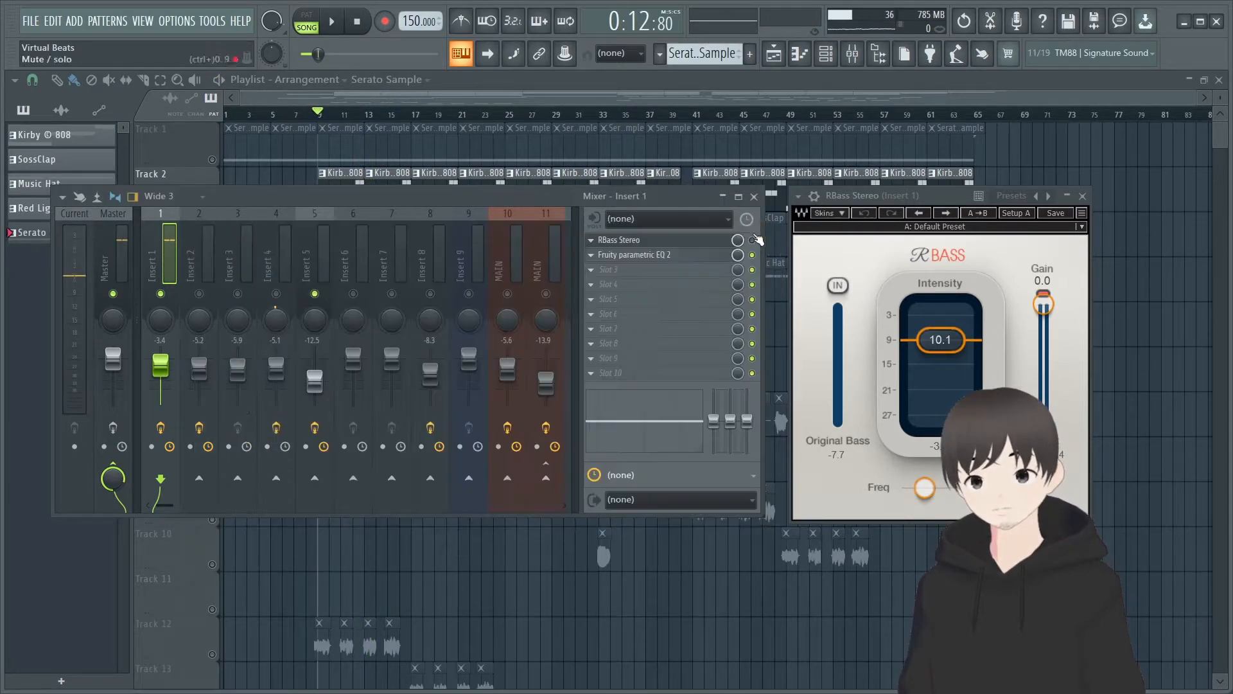
Delete Fruity Parametric EQ 2 from slot 2 on Insert 1 and close the RBass Stereo window.
left_click(595, 263)
left_click(615, 285)
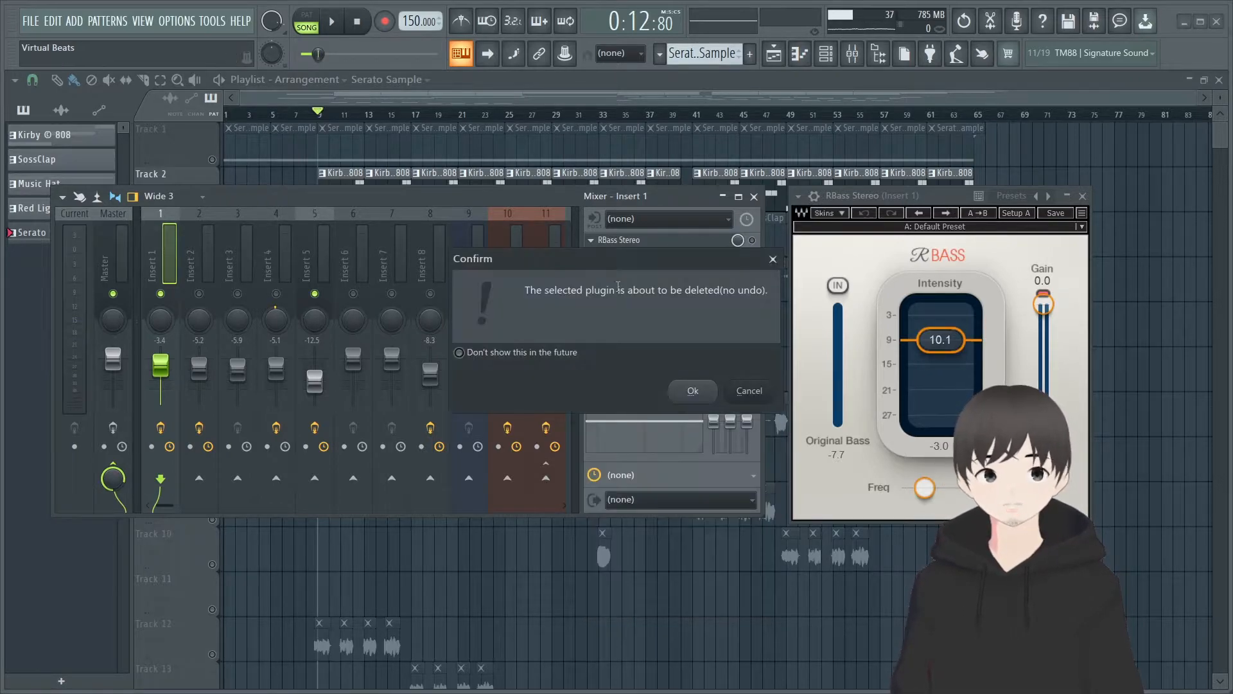
left_click(691, 400)
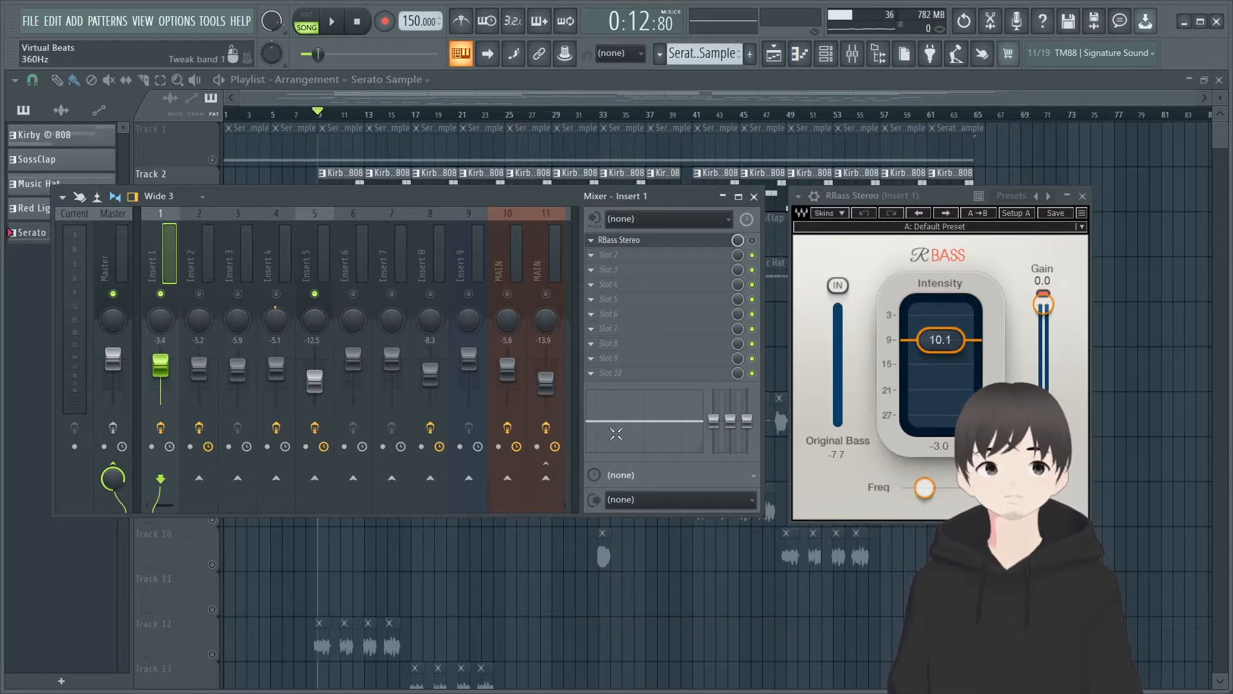
left_click(1082, 196)
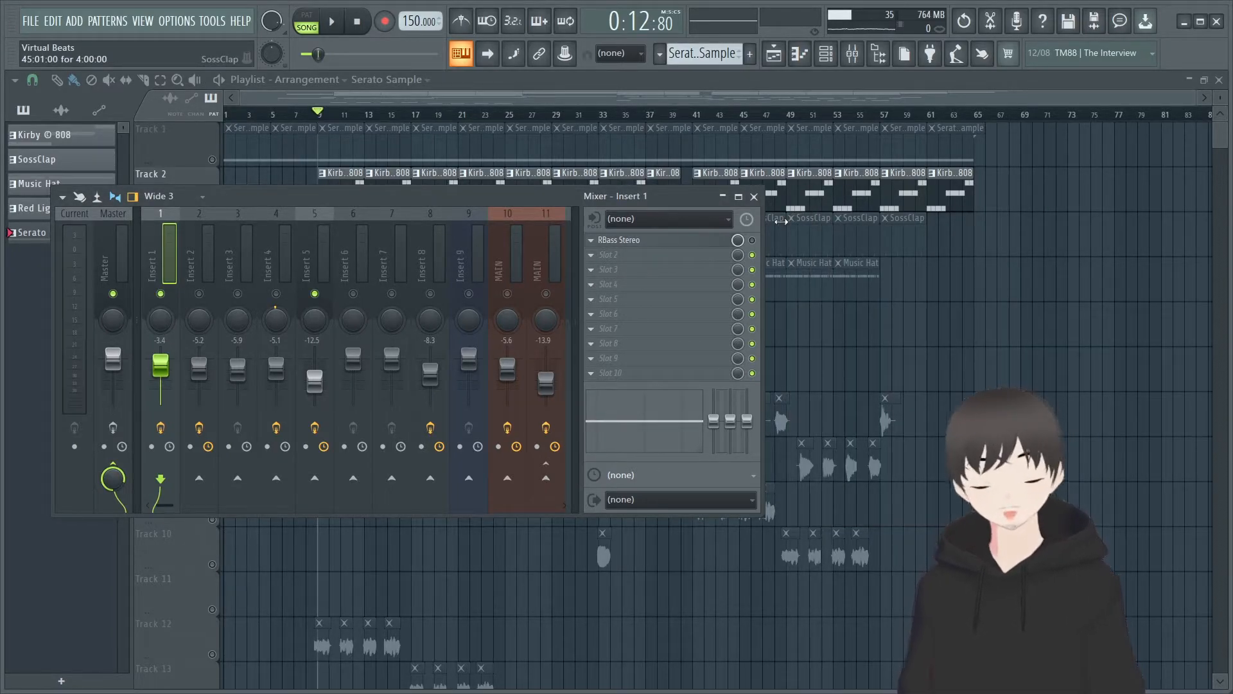
Play the Serato Sample together with the 808 and select Insert 5 in the mixer.
key("F9")
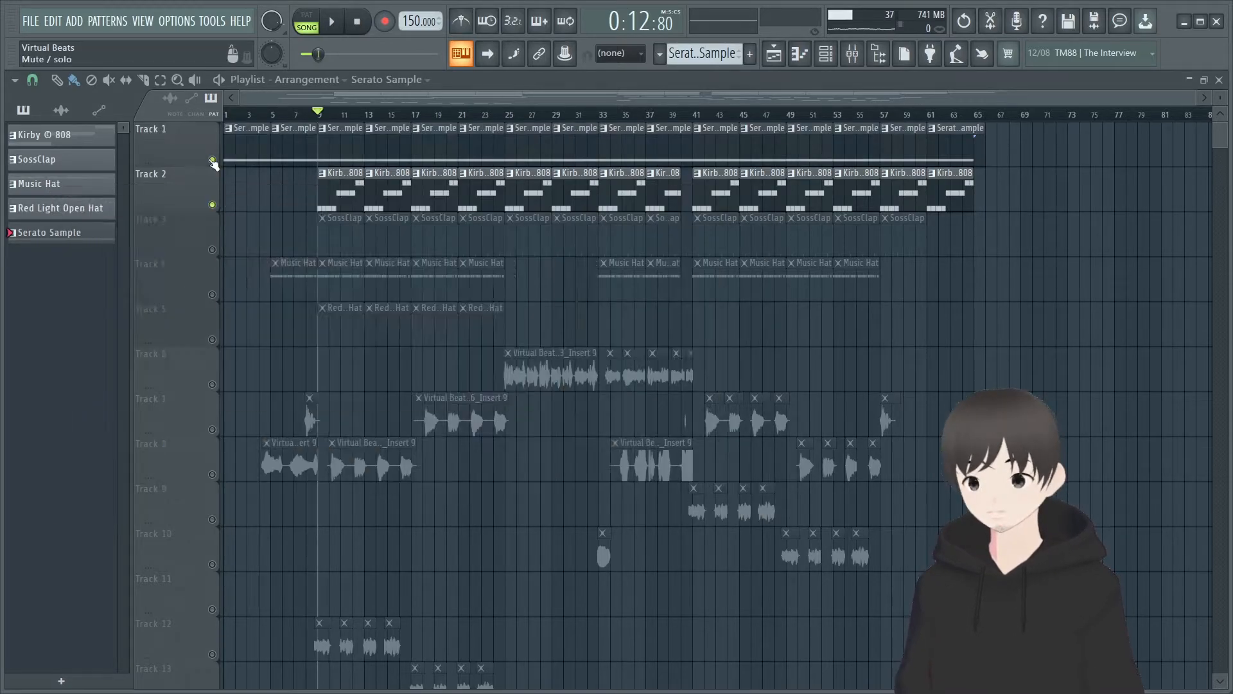
key("space")
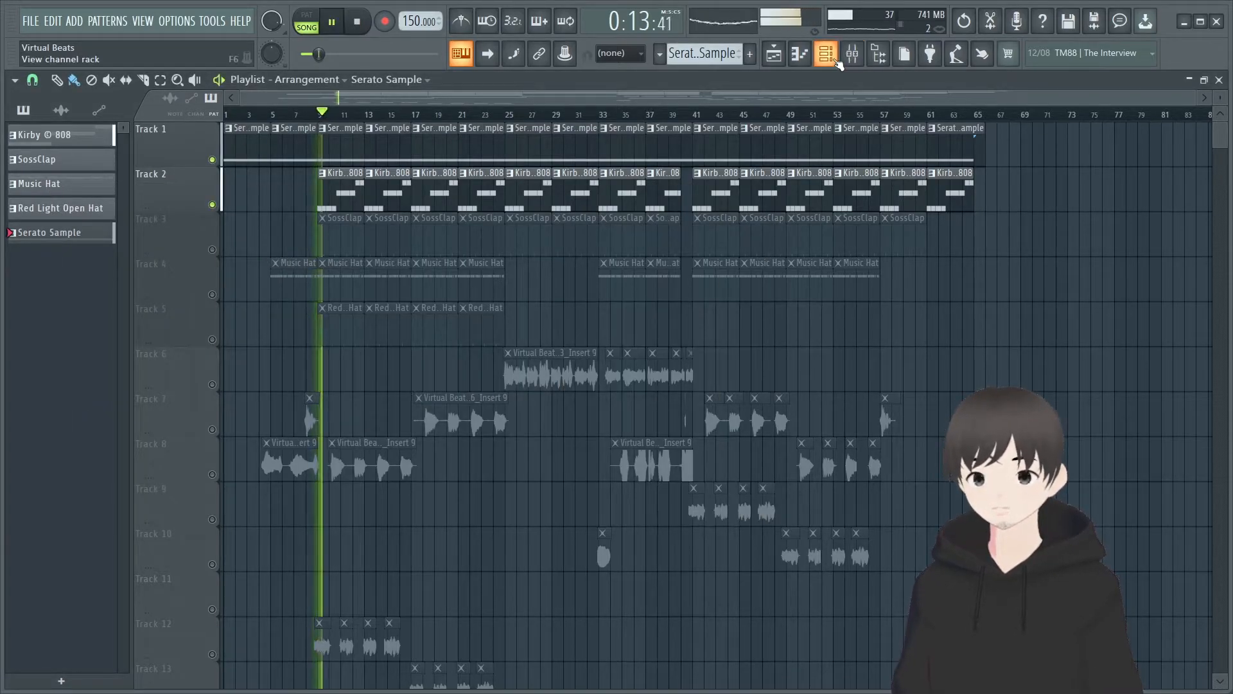
left_click(852, 53)
left_click(314, 381)
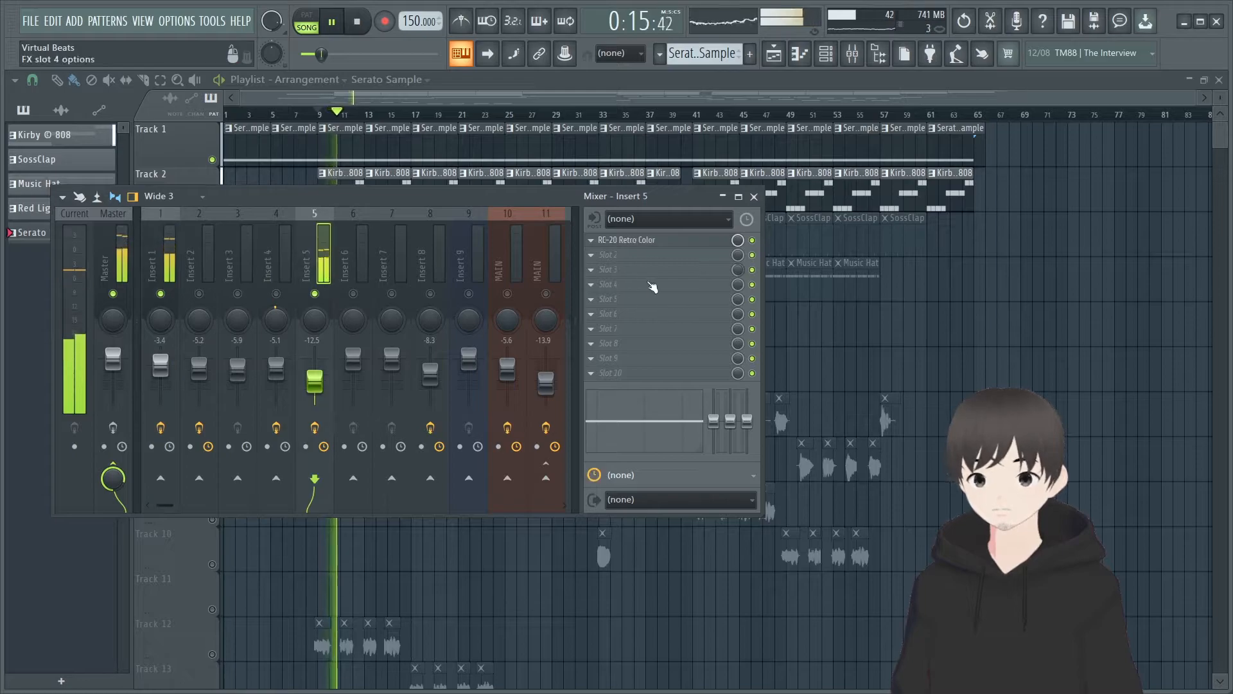
key("space")
Copy Insert 5's volume value, reset its fader to the default level, and play the sample with the 808.
right_click(314, 383)
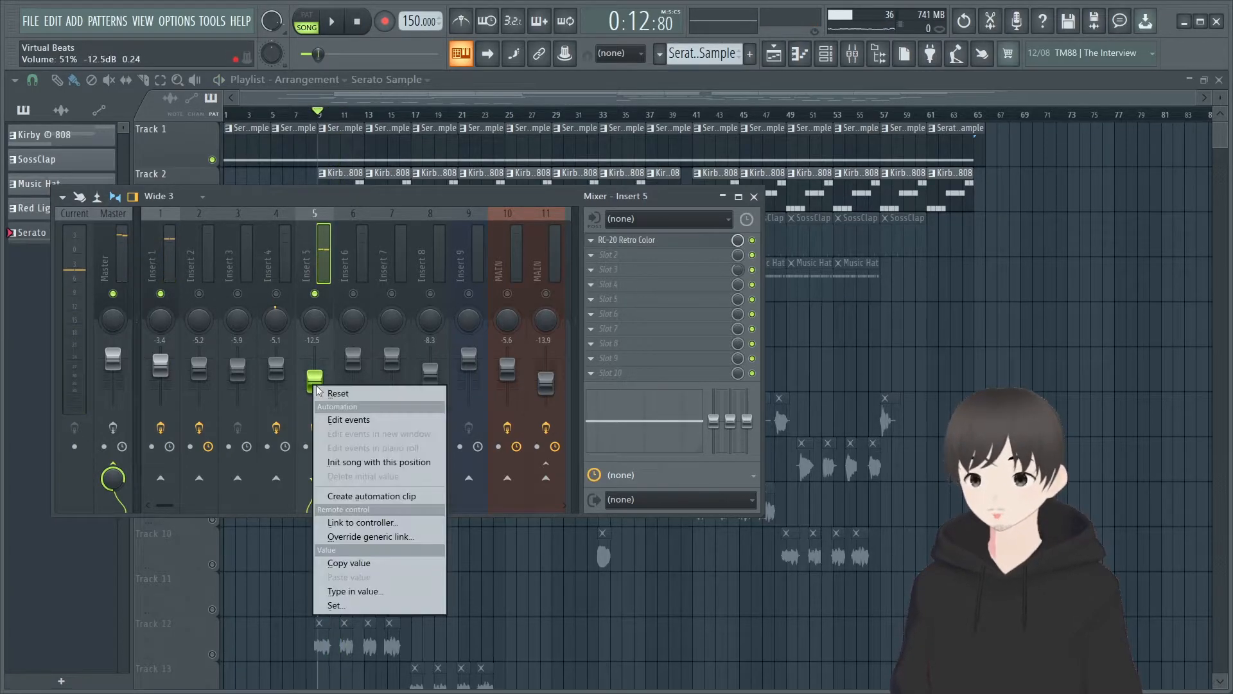
left_click(361, 563)
right_click(318, 387)
left_click(342, 396)
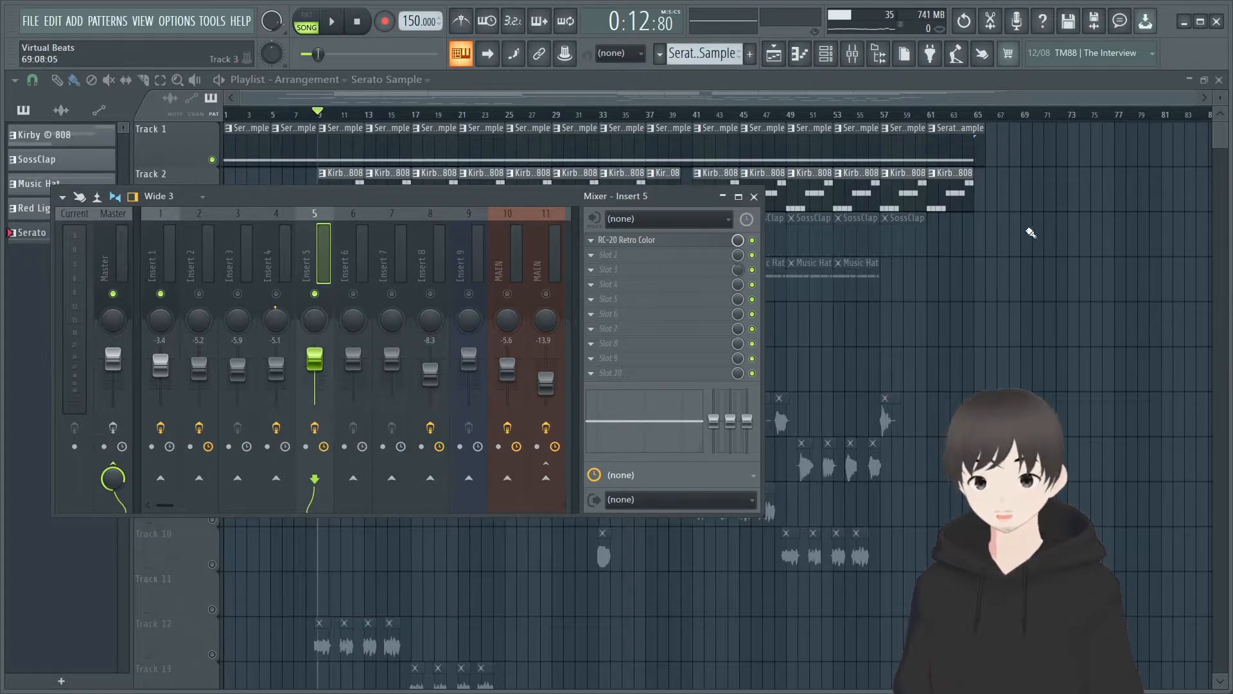
key("space")
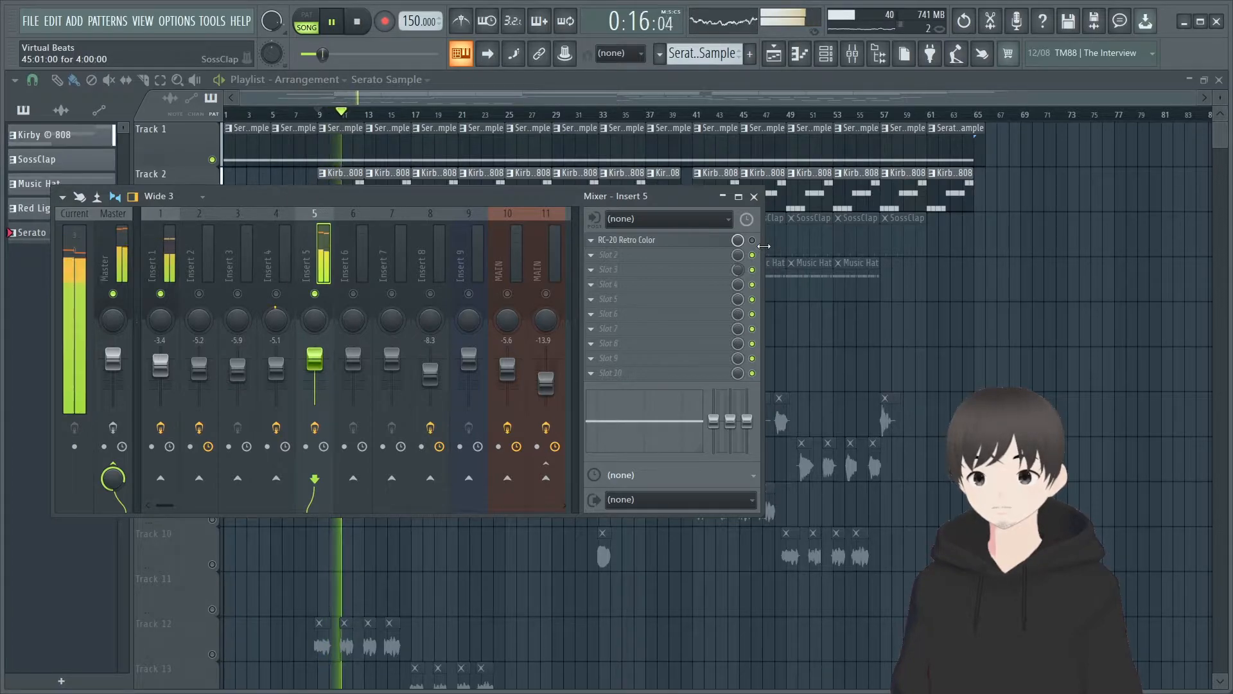
key("space")
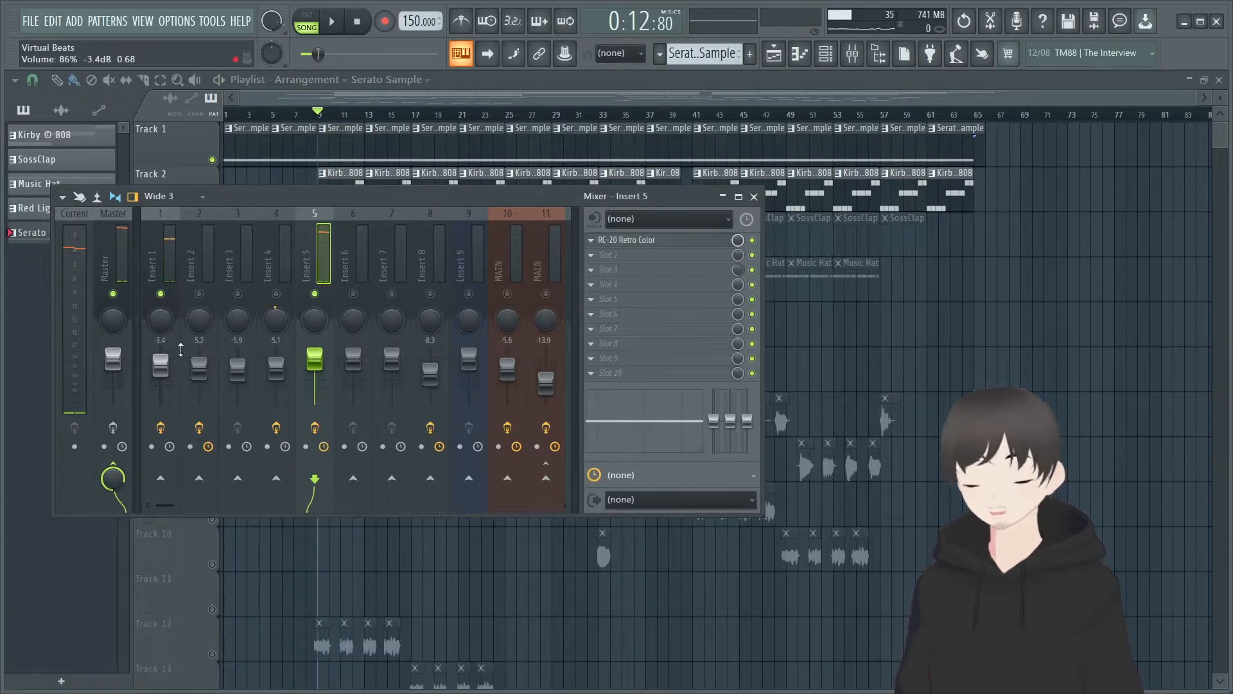
Restore Insert 5's volume by pasting the copied value, and play the sample with the 808 again.
right_click(310, 367)
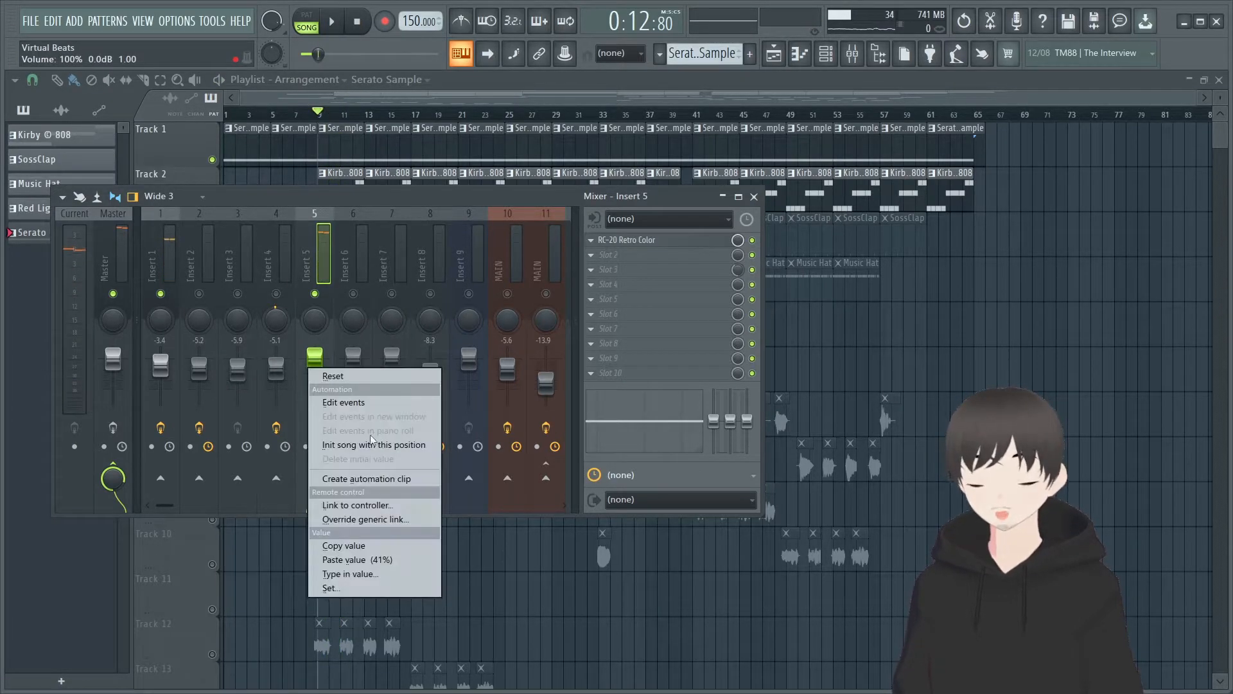
left_click(353, 559)
key("space")
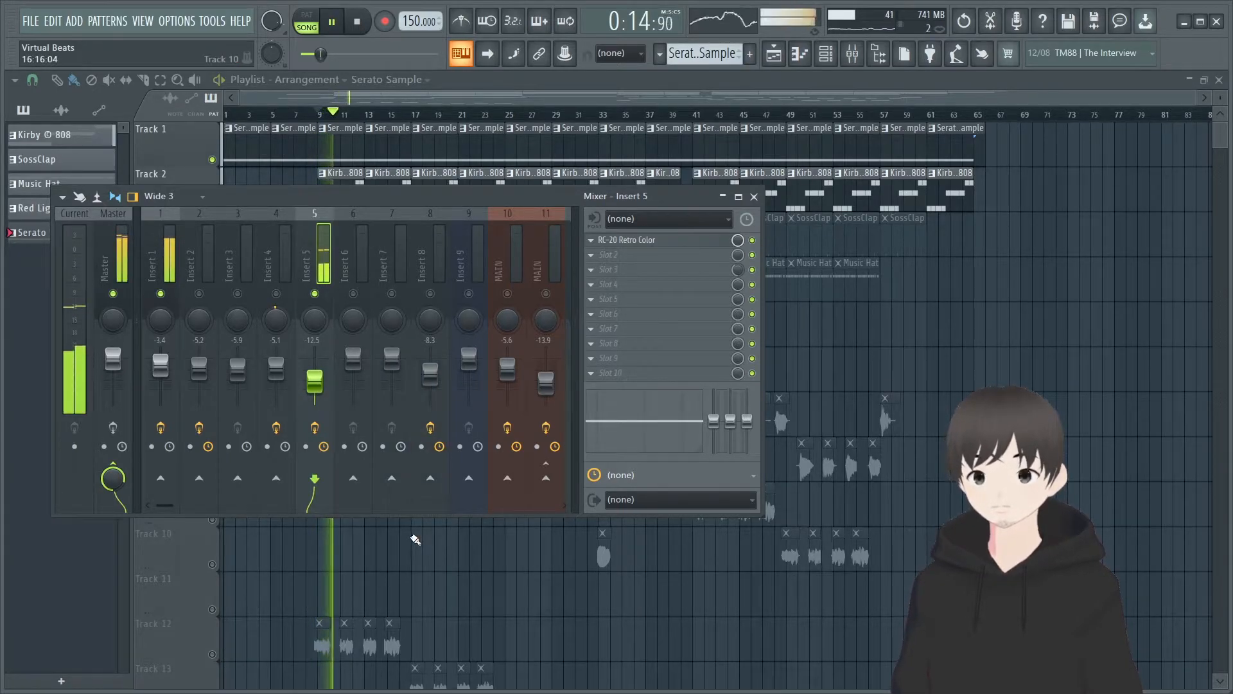
key("space")
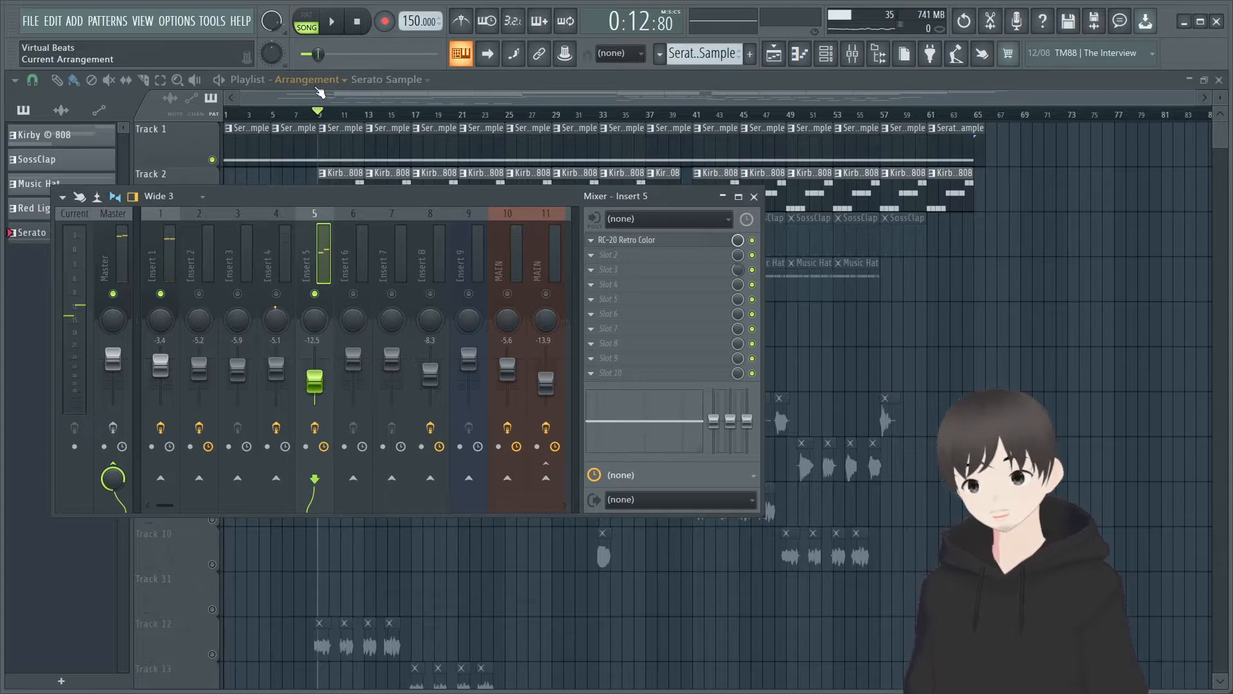
left_click(325, 106)
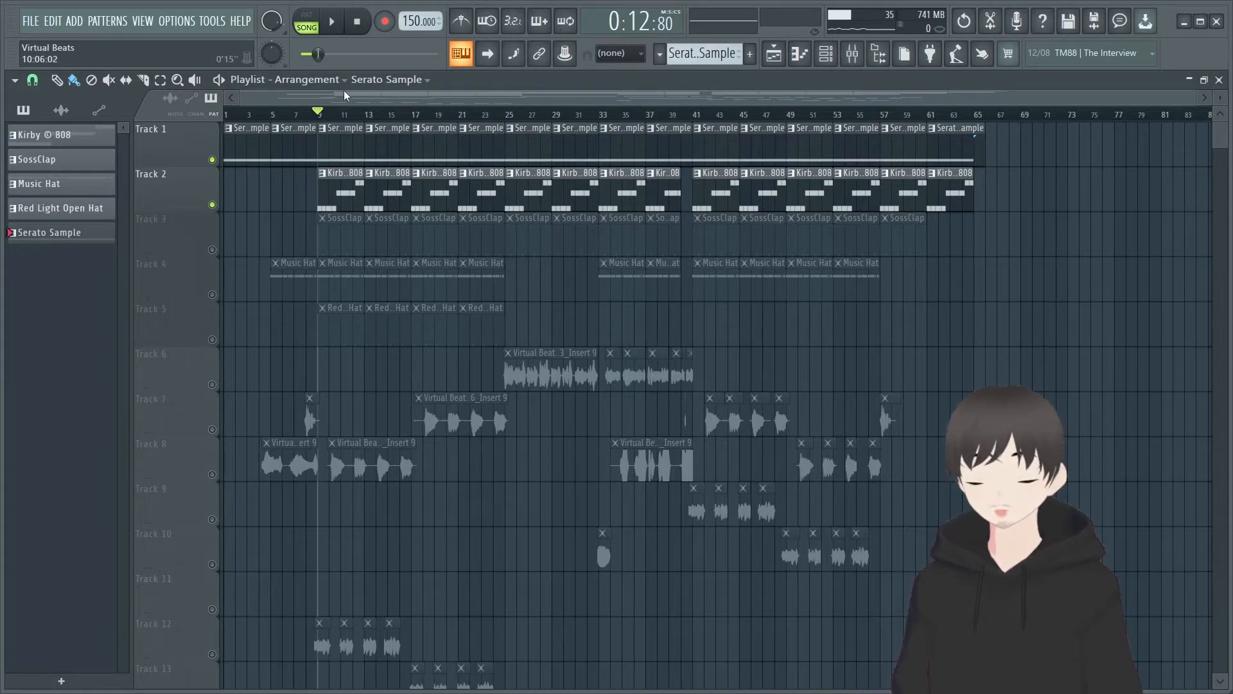
mouse_move(1195, 98)
left_mouse_down()
mouse_move(1166, 99)
mouse_move(1196, 99)
left_mouse_up()
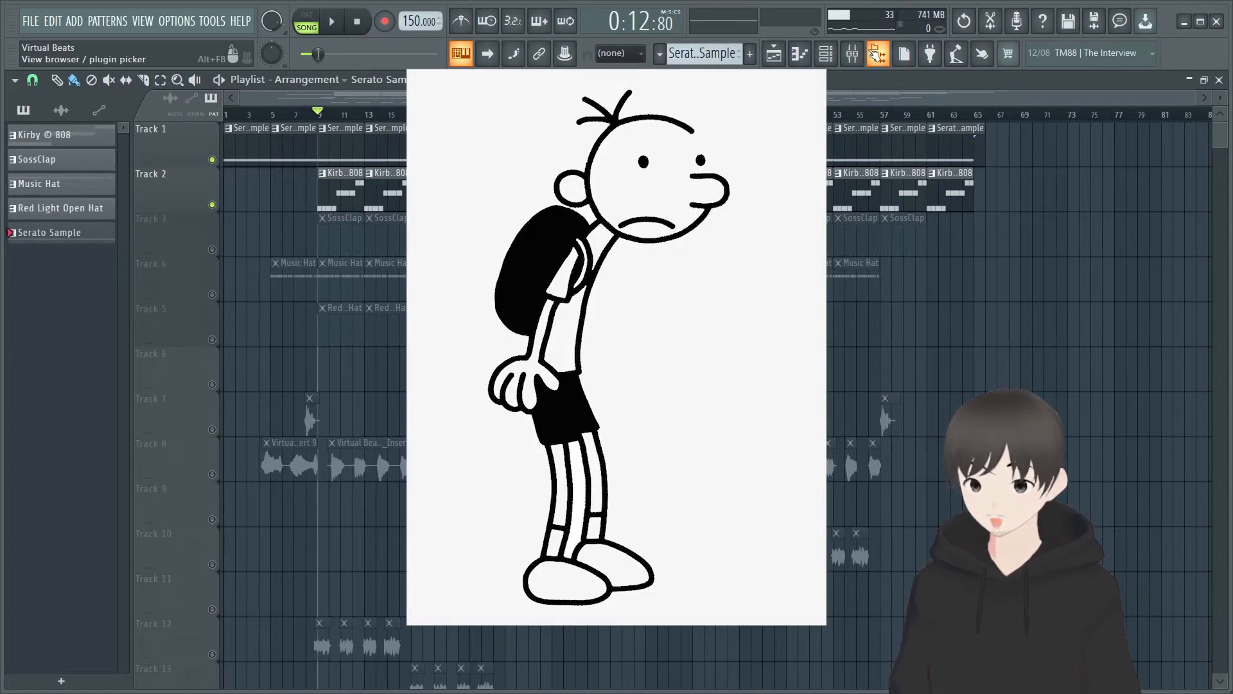
left_click(864, 57)
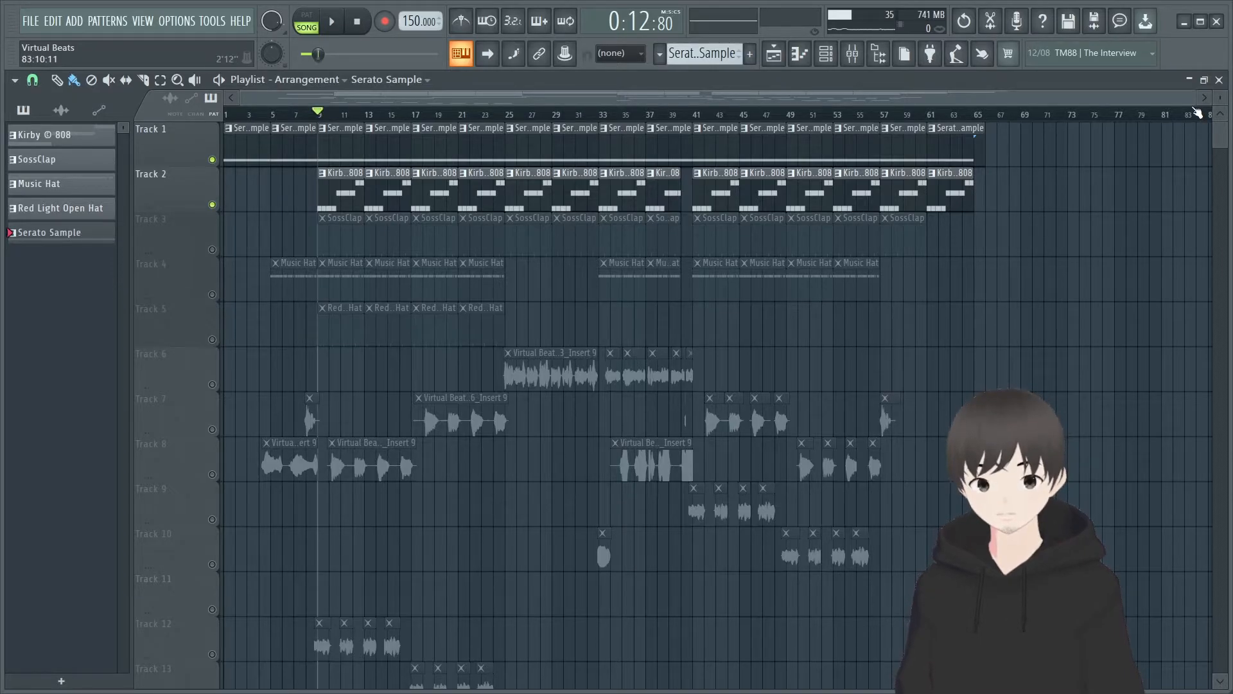
left_click_drag(1191, 102, 1034, 270)
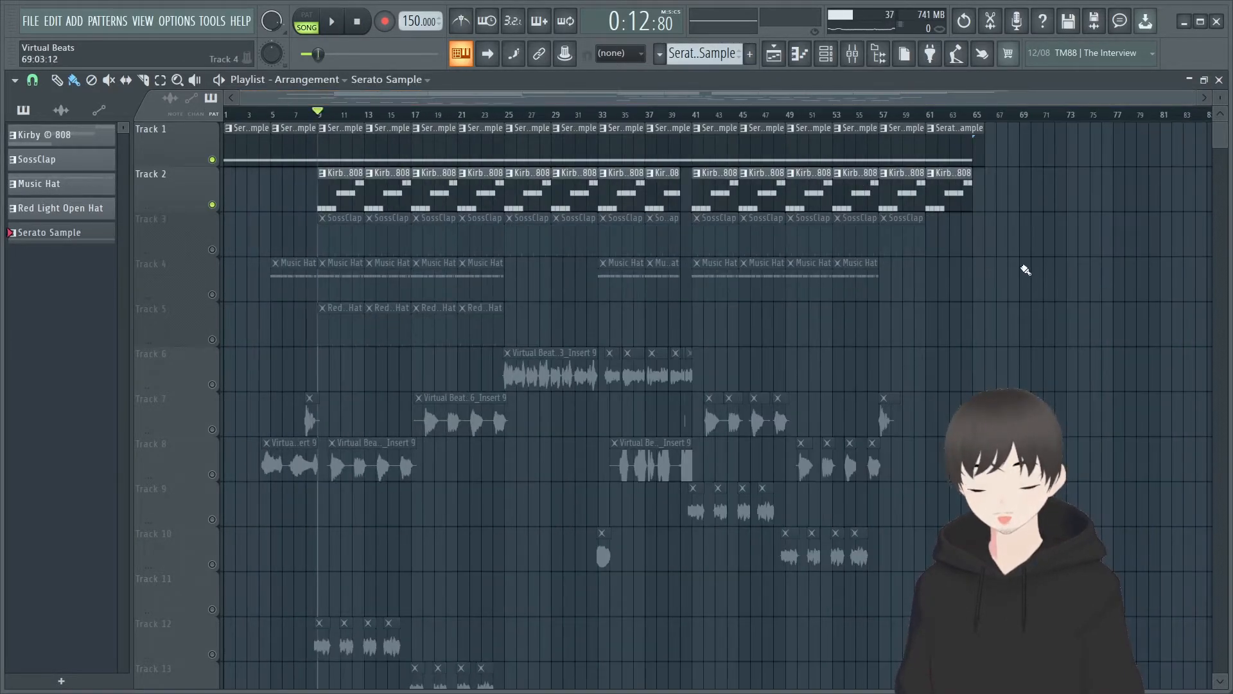
scroll(855, 104, "right", 4)
scroll(855, 104, "left", 4)
scroll(861, 100, "right", 3)
scroll(861, 100, "left", 3)
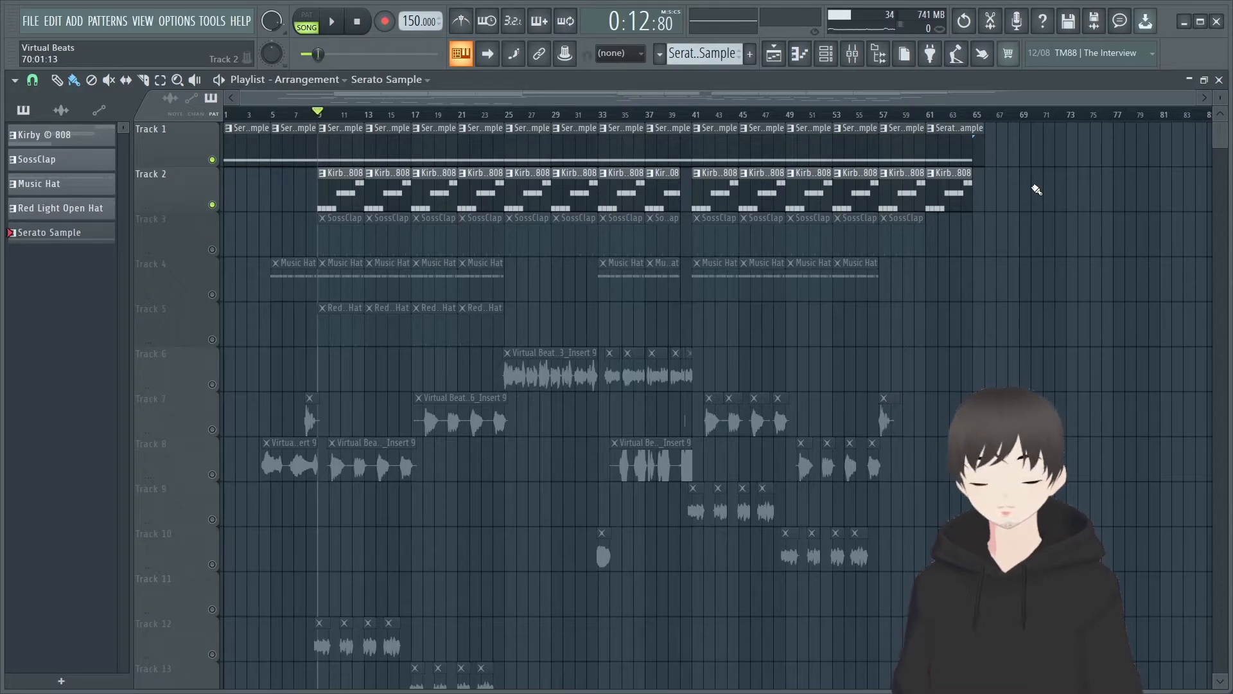
Isolate the clap by unmuting playlist Track 3, muting Track 2, and soloing SossClap's Insert 2 in the mixer.
left_click(212, 249)
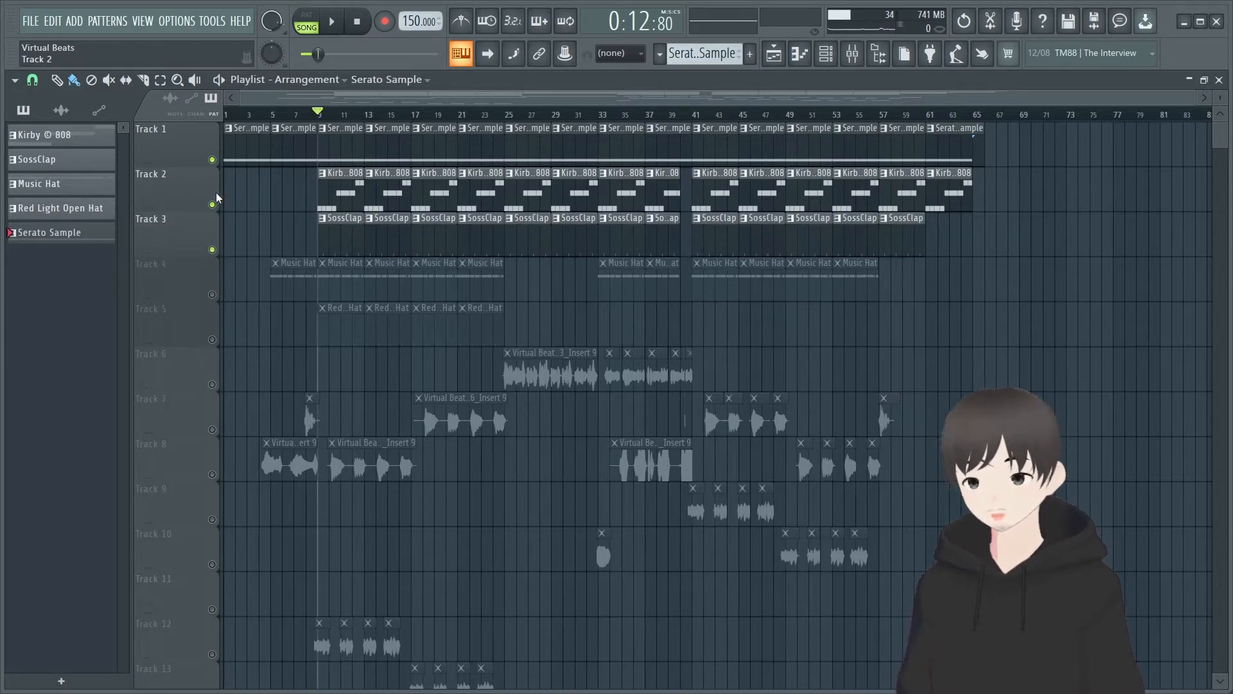
left_click(212, 204)
left_click(826, 55)
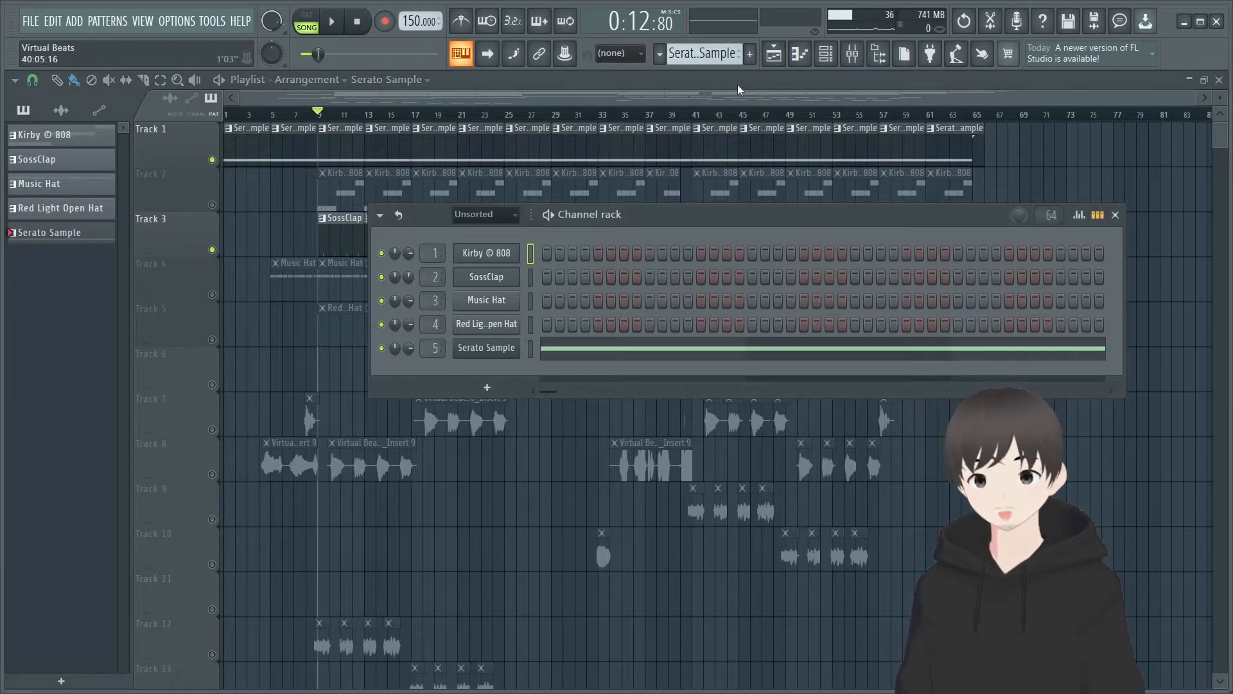
double_click(431, 278)
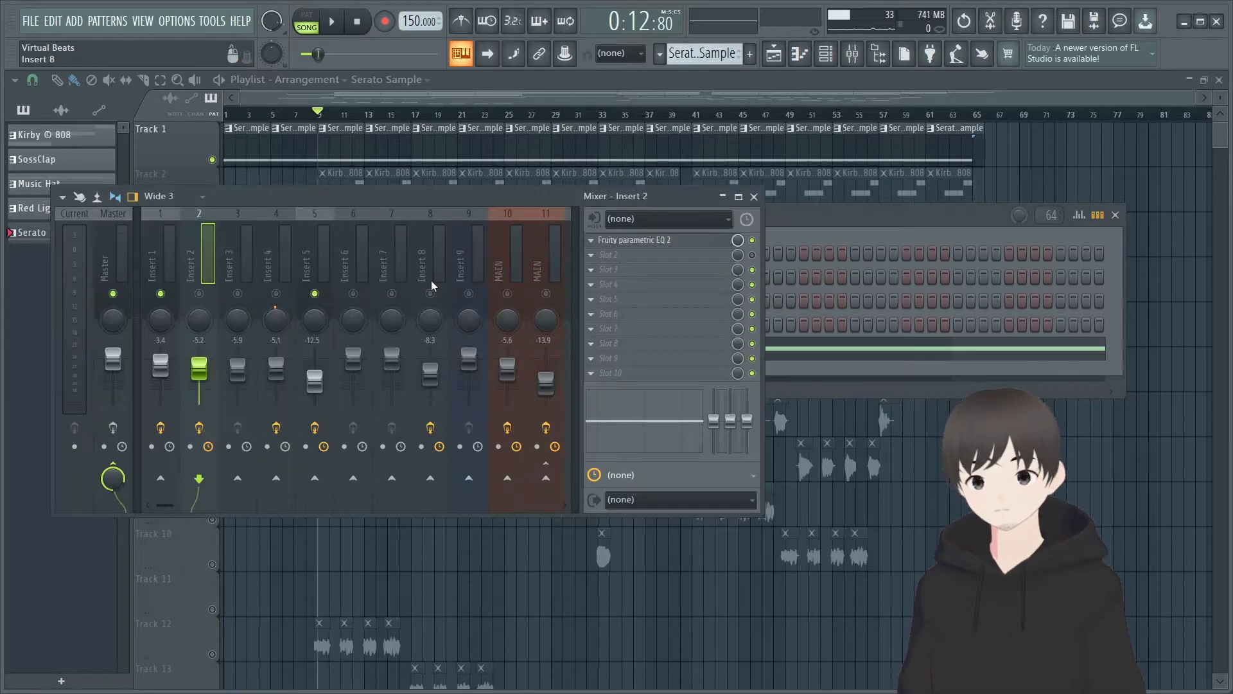
left_click(201, 294)
right_click(202, 294)
Play the clap with Insert 2's Fruity Parametric EQ 2 open, briefly bypassing the effect to compare the sound.
key("space")
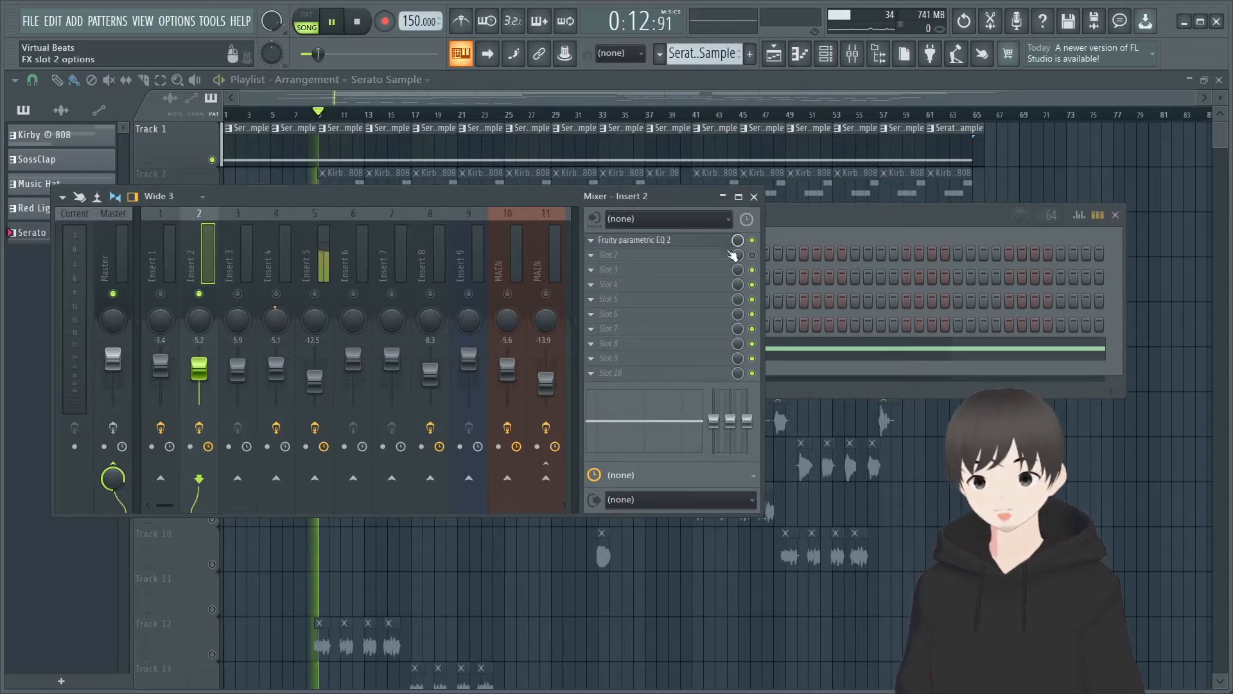
key("space")
left_click(634, 239)
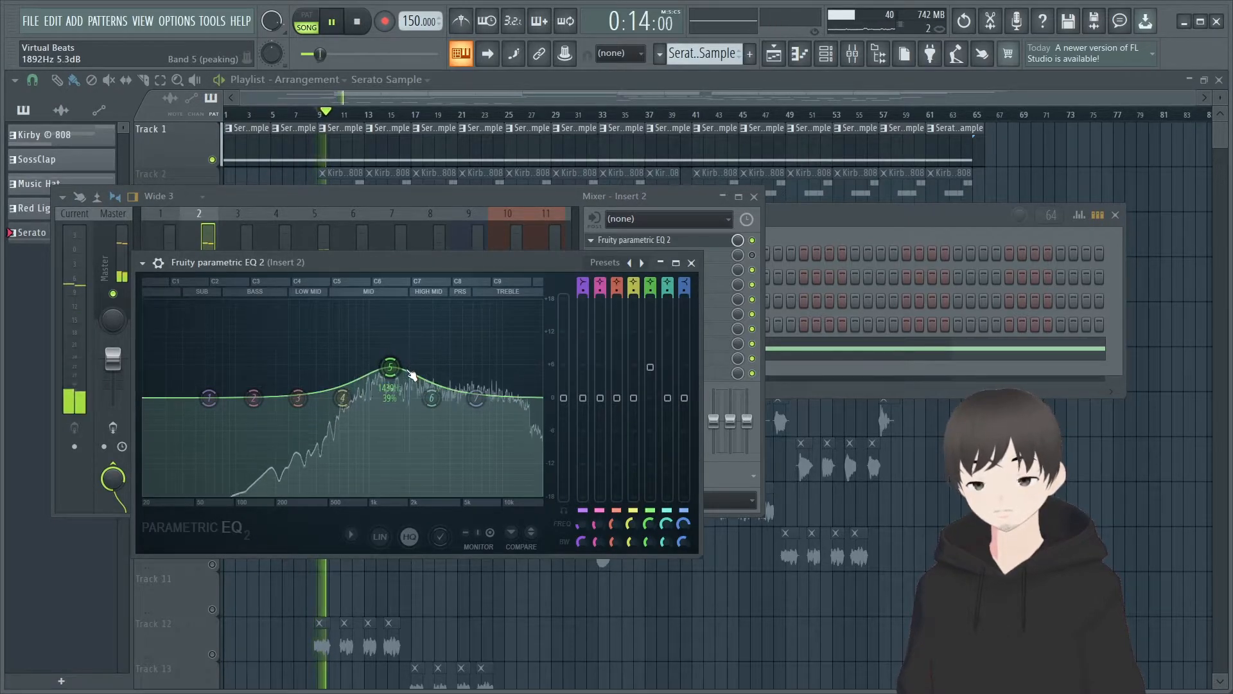
left_click(759, 246)
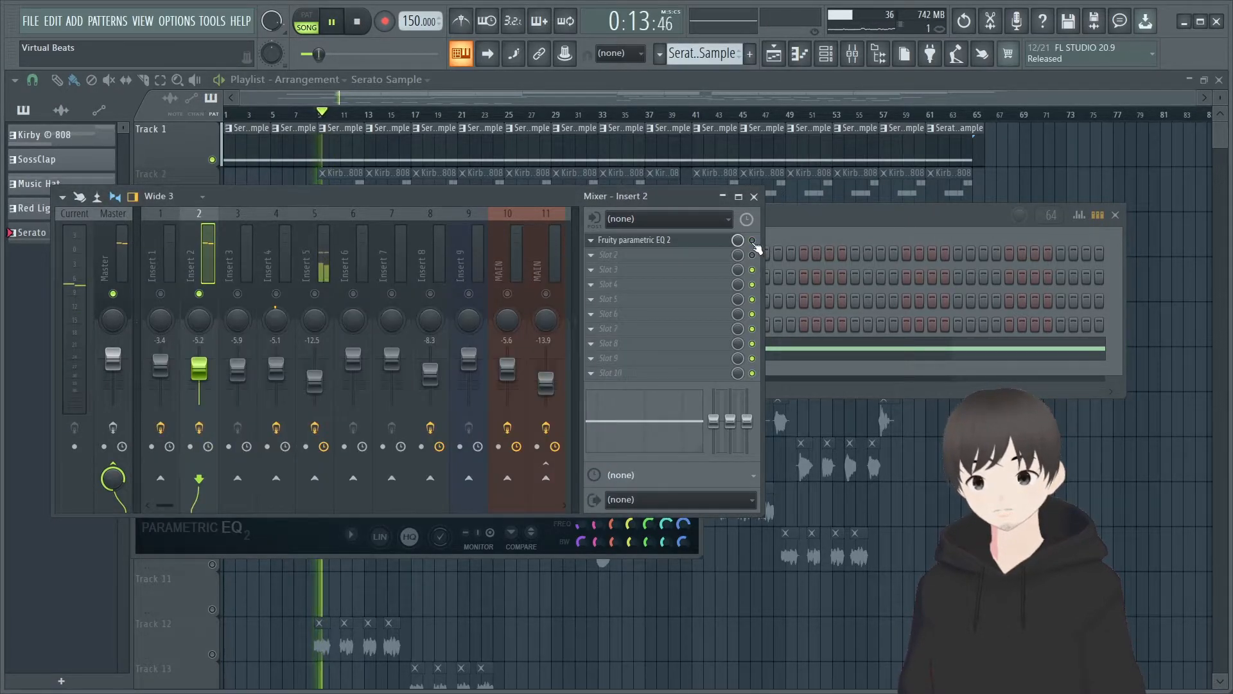
left_click(634, 239)
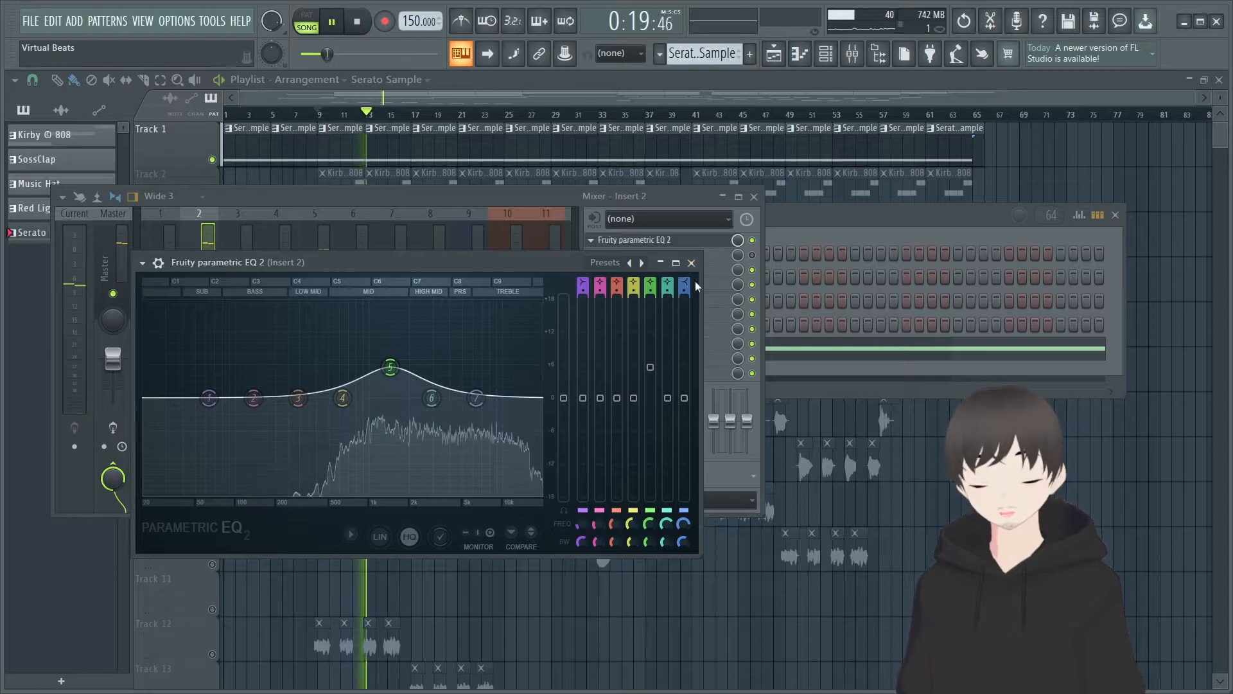
key("space")
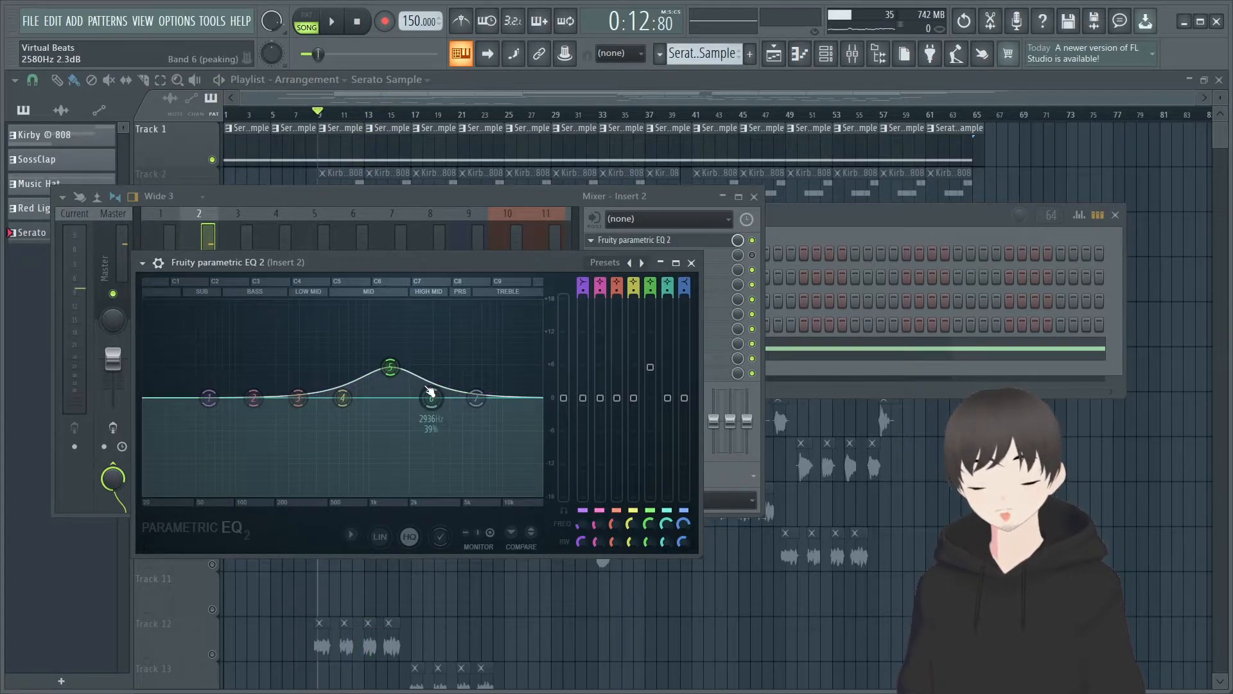
key("space")
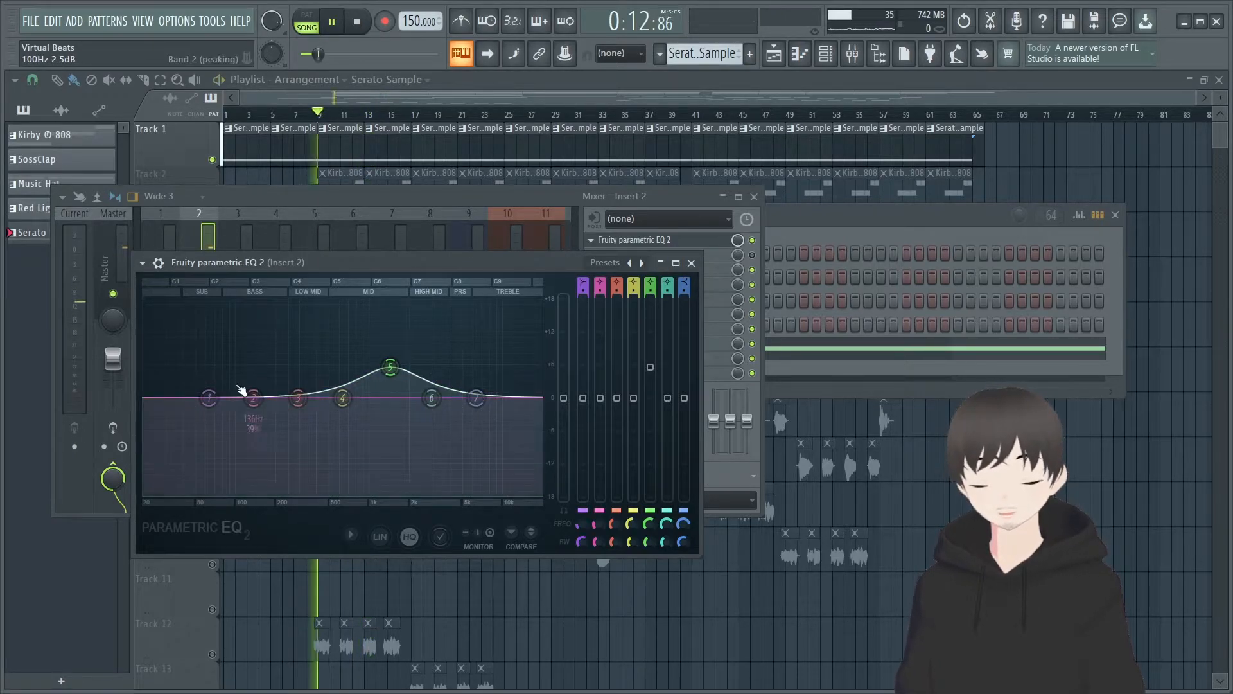
key("space")
left_click_drag(209, 398, 279, 494)
left_click(288, 516)
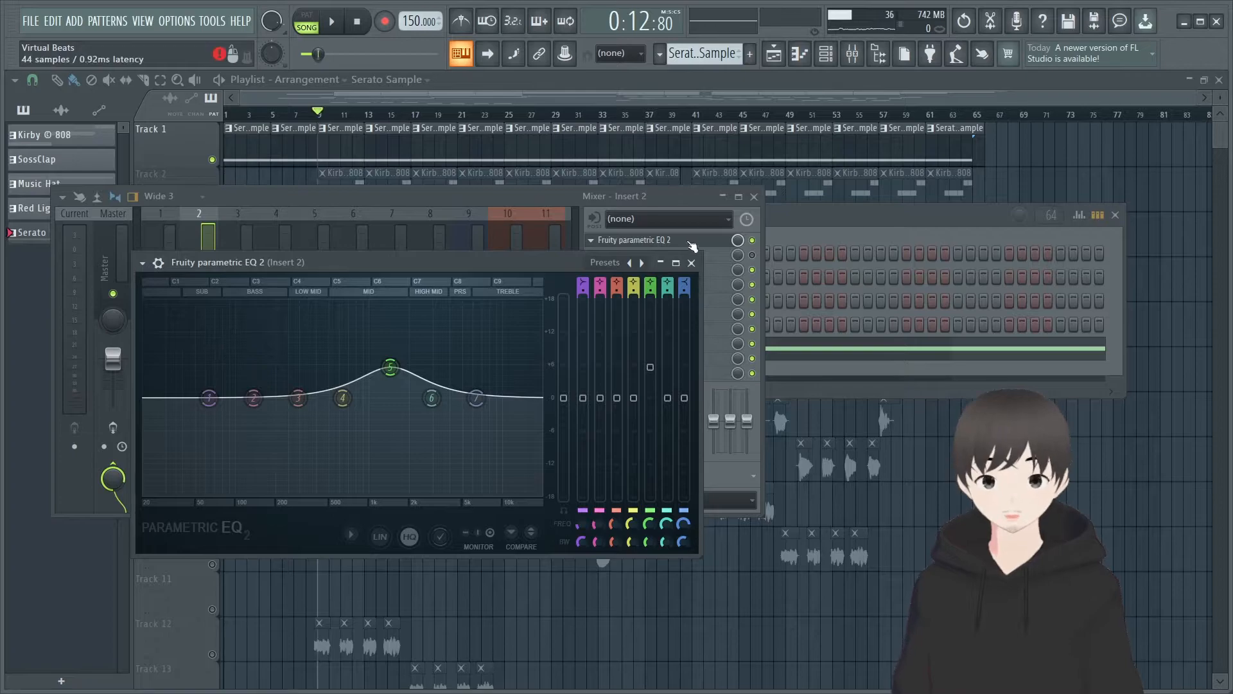
Add a second Fruity Parametric EQ 2 in slot 2 of Insert 2 and load the 20Hz + 18kHz cut preset.
left_click(692, 263)
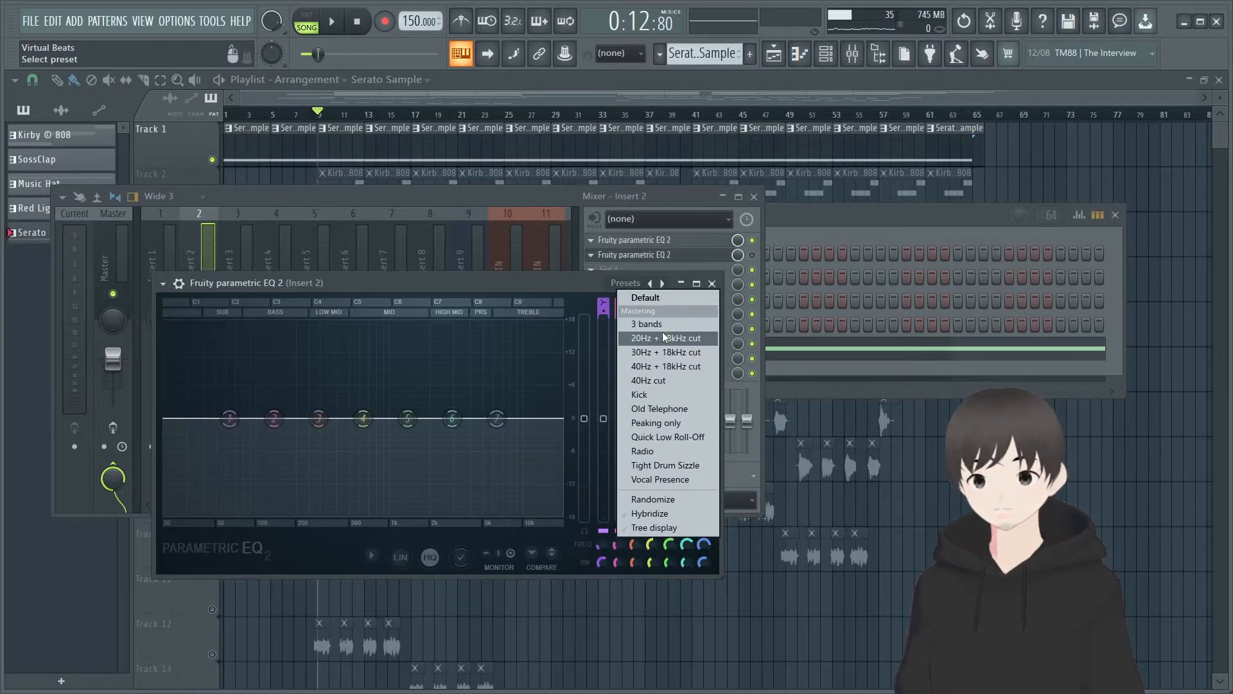
left_click(666, 337)
mouse_move(166, 418)
left_mouse_down()
mouse_move(335, 418)
mouse_move(164, 418)
left_mouse_up()
mouse_move(556, 419)
left_mouse_down()
mouse_move(344, 418)
mouse_move(563, 418)
left_mouse_up()
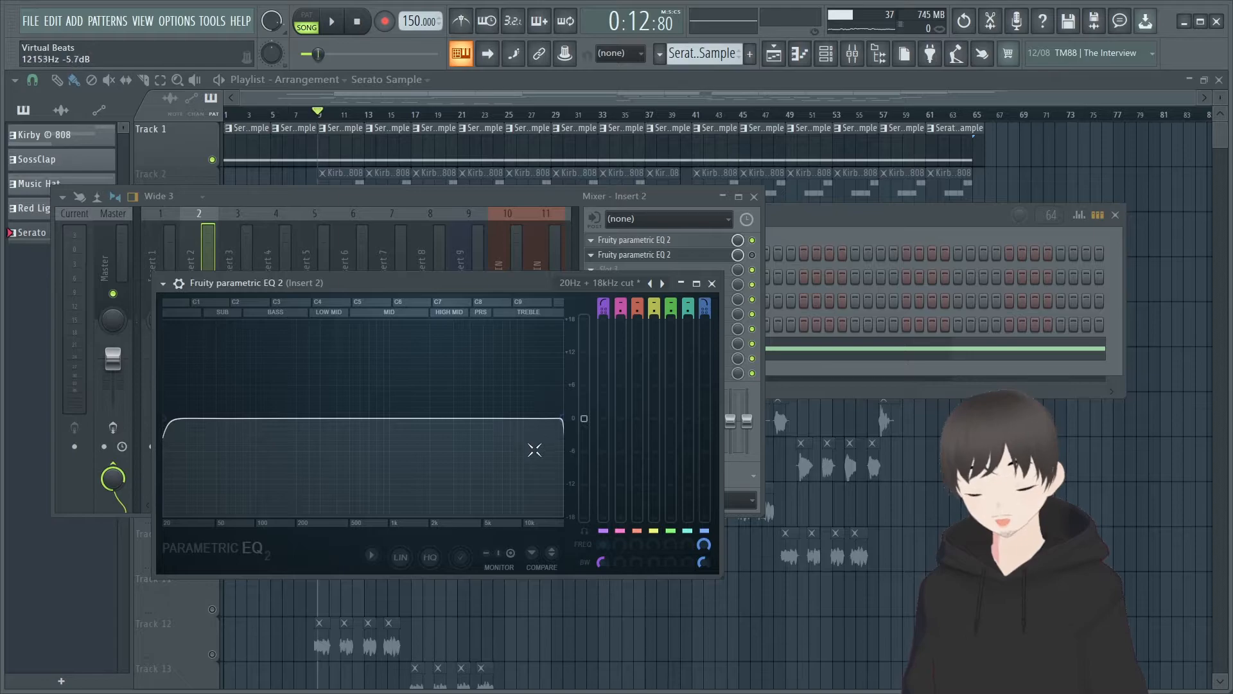
mouse_move(560, 418)
left_mouse_down()
mouse_move(237, 418)
mouse_move(563, 418)
left_mouse_up()
Try raising the second EQ's low cut to around 200 Hz, move it back to the lowest frequencies, and close the window.
left_click_drag(169, 421, 292, 418)
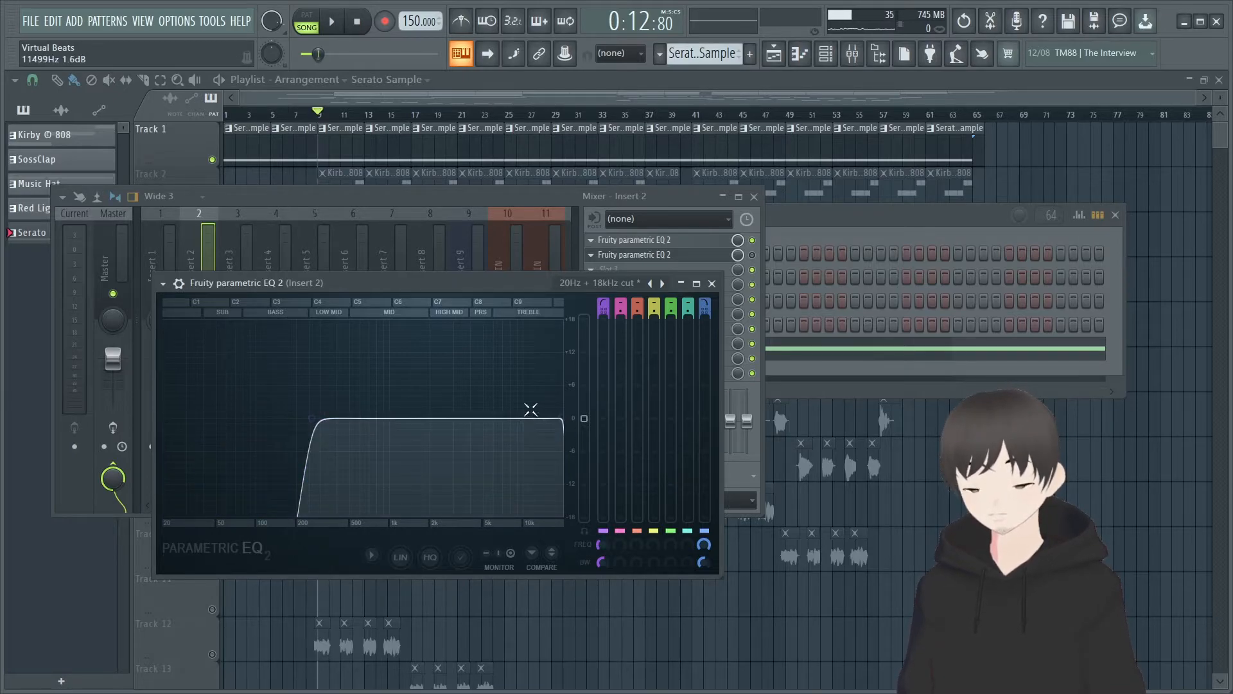
left_click_drag(294, 416, 164, 421)
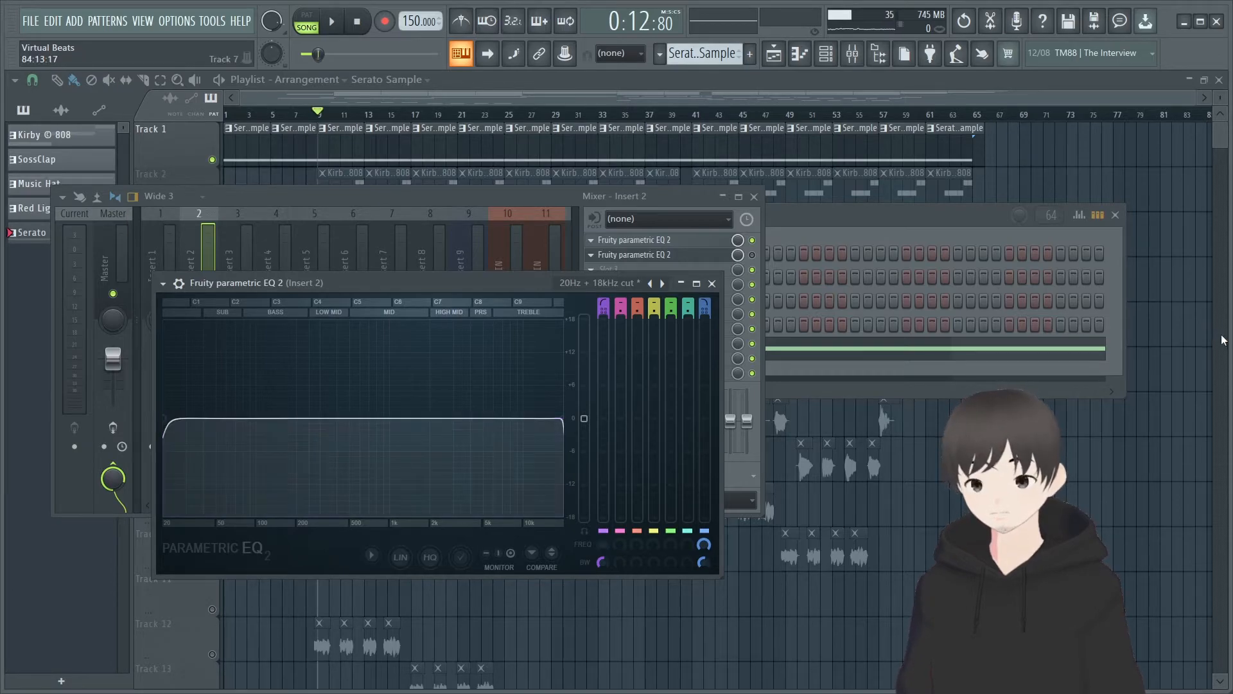
left_click(712, 283)
Glance at Insert 2's first Fruity Parametric EQ 2 and delete the second one from slot 2.
left_click(656, 239)
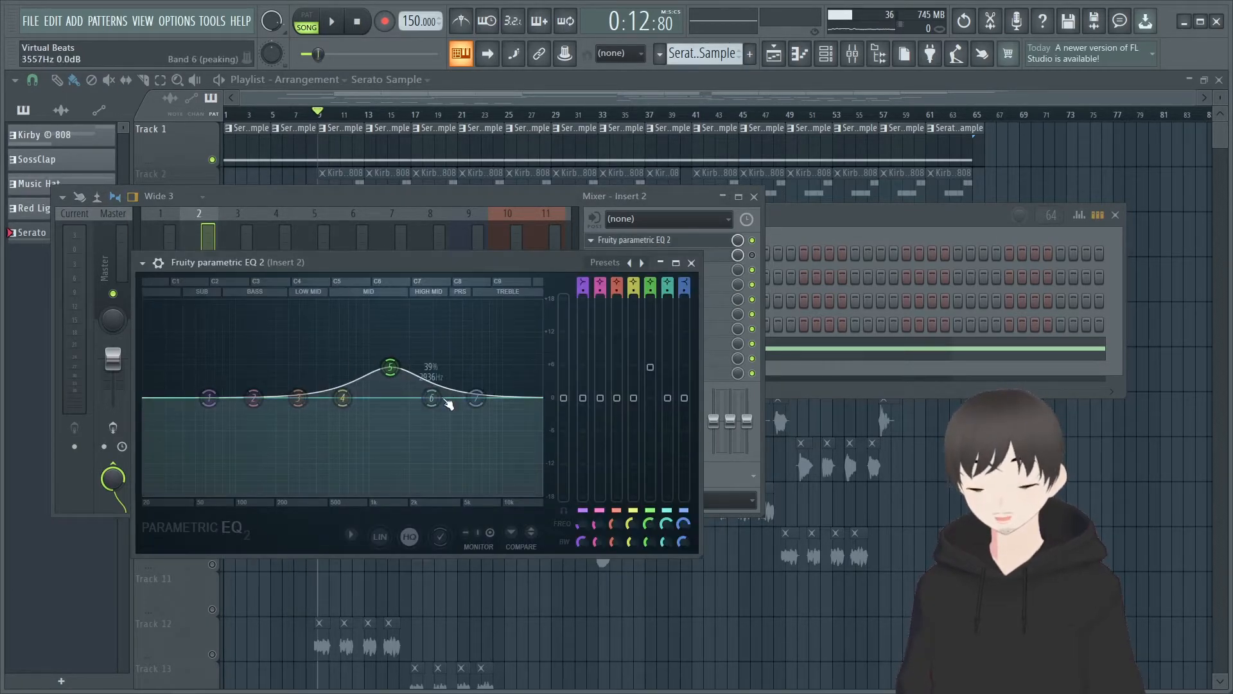
left_click(691, 263)
left_click(592, 255)
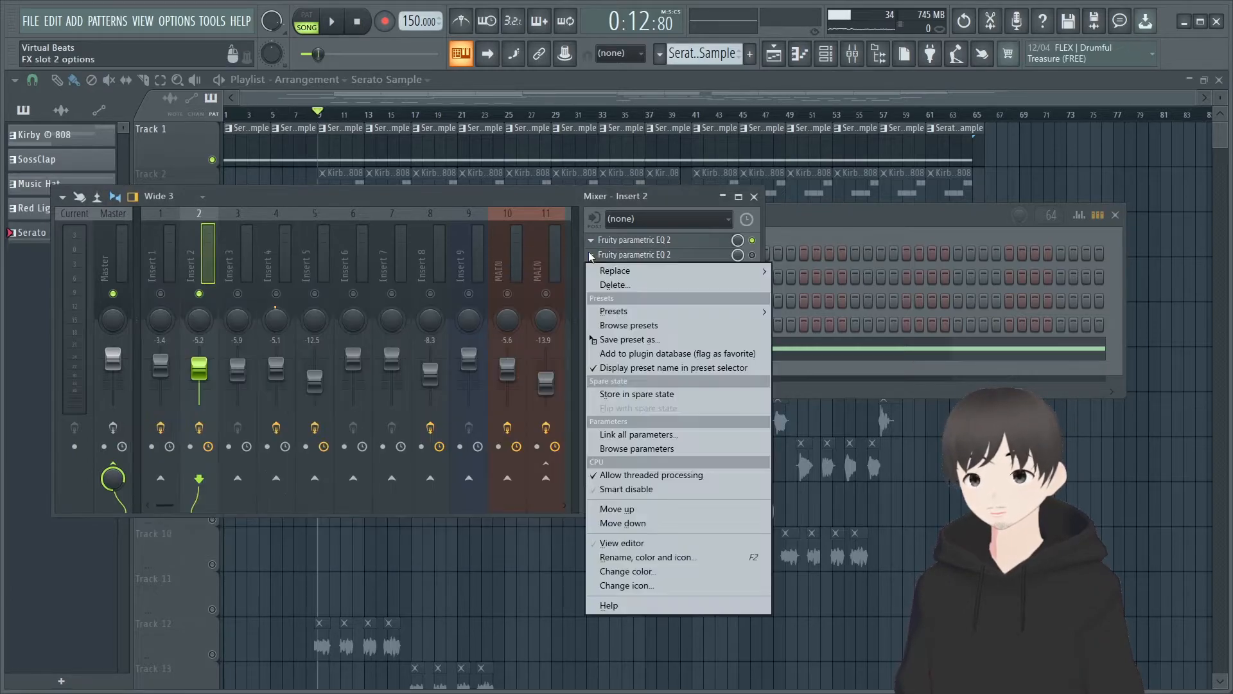
left_click(607, 286)
left_click(693, 389)
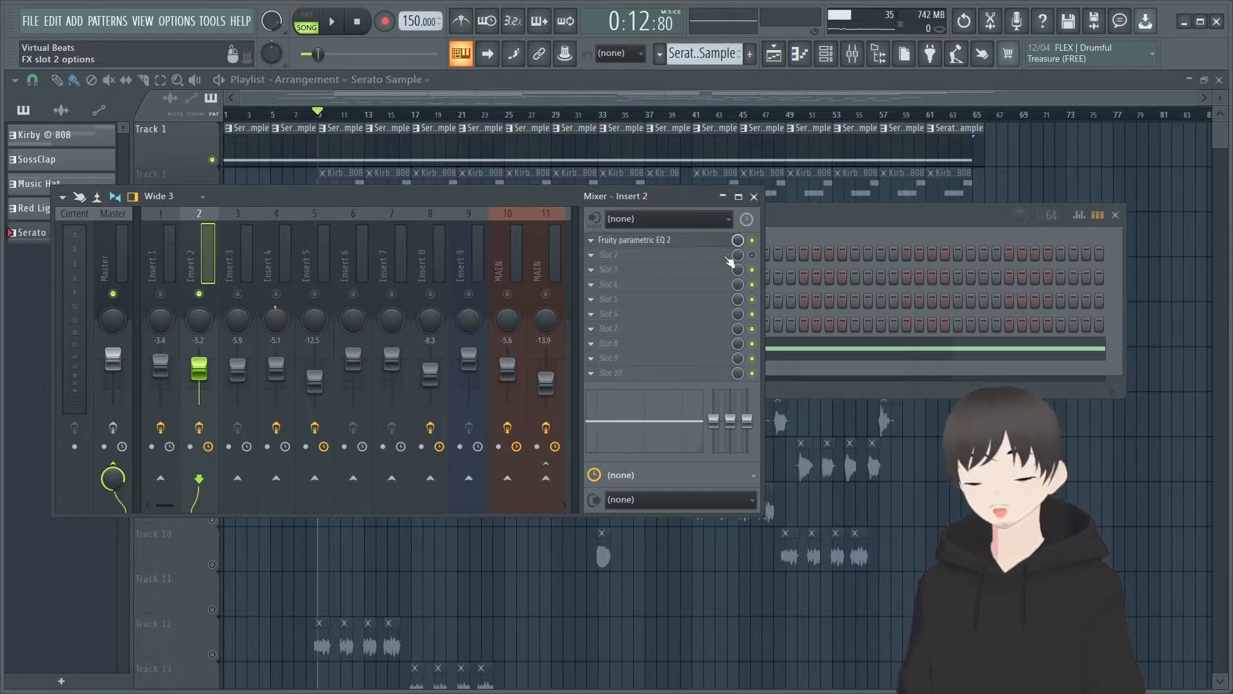
Reopen Insert 2's Fruity Parametric EQ 2 to examine its curve while the clap plays, and close its window.
left_click(660, 248)
left_click(691, 262)
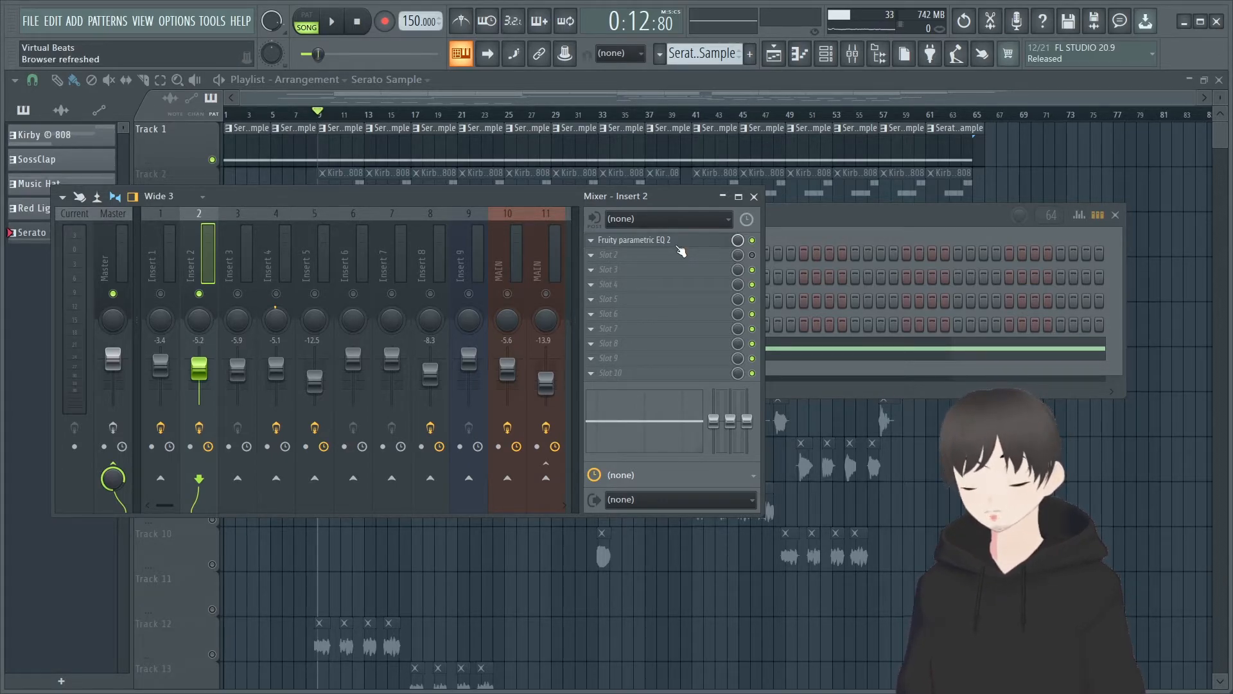
left_click(678, 246)
left_click(677, 245)
left_click(677, 245)
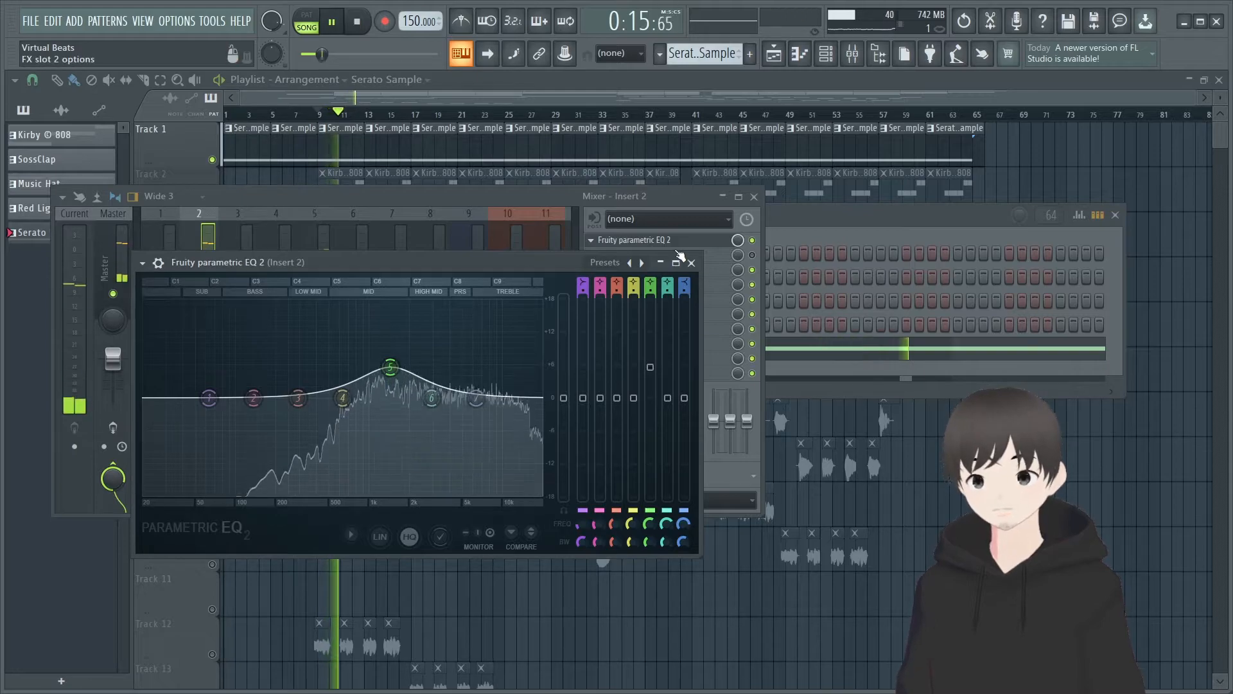
left_click(711, 243)
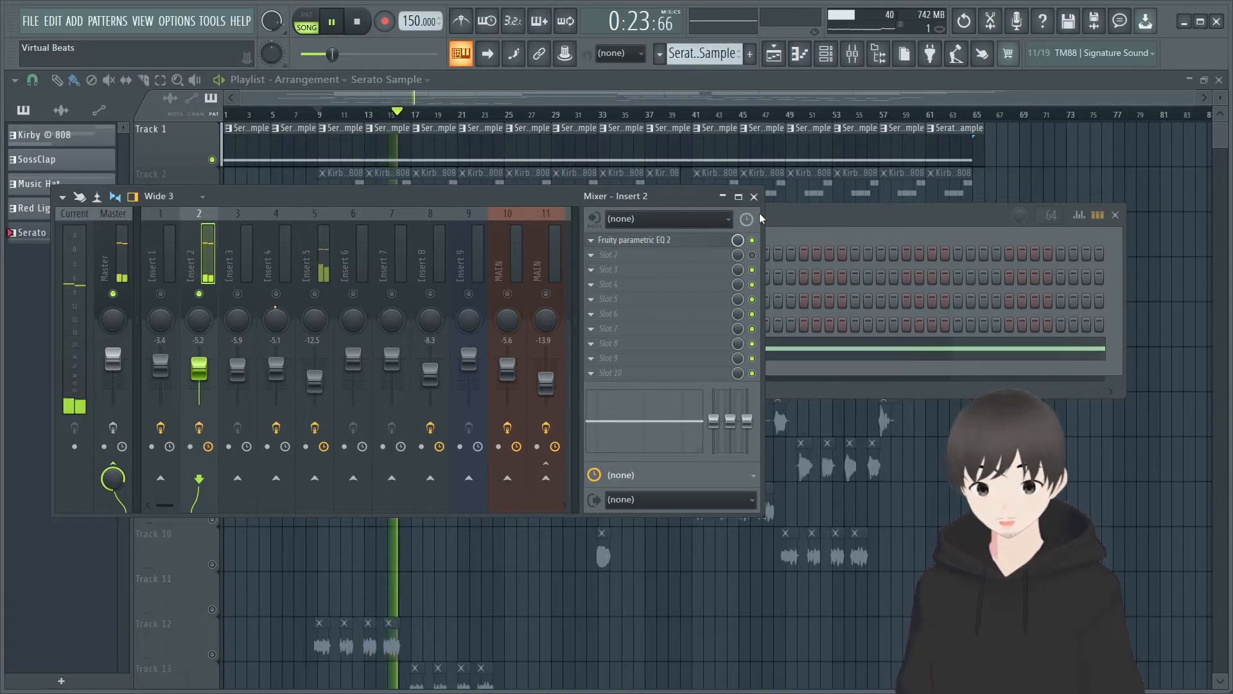
Unmute the 808 on Track 2 of the playlist, end the solo on Insert 2 and play the beat from bar 9.
key("F9")
key("F6")
left_click(212, 205)
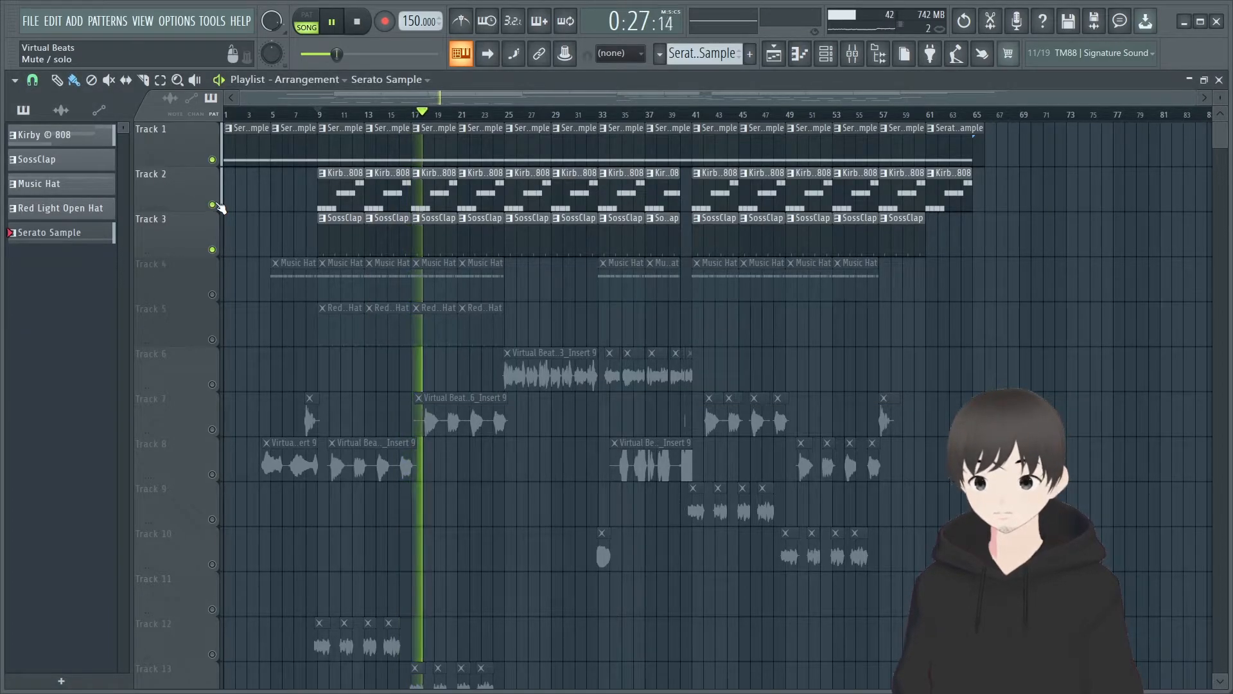
key("space")
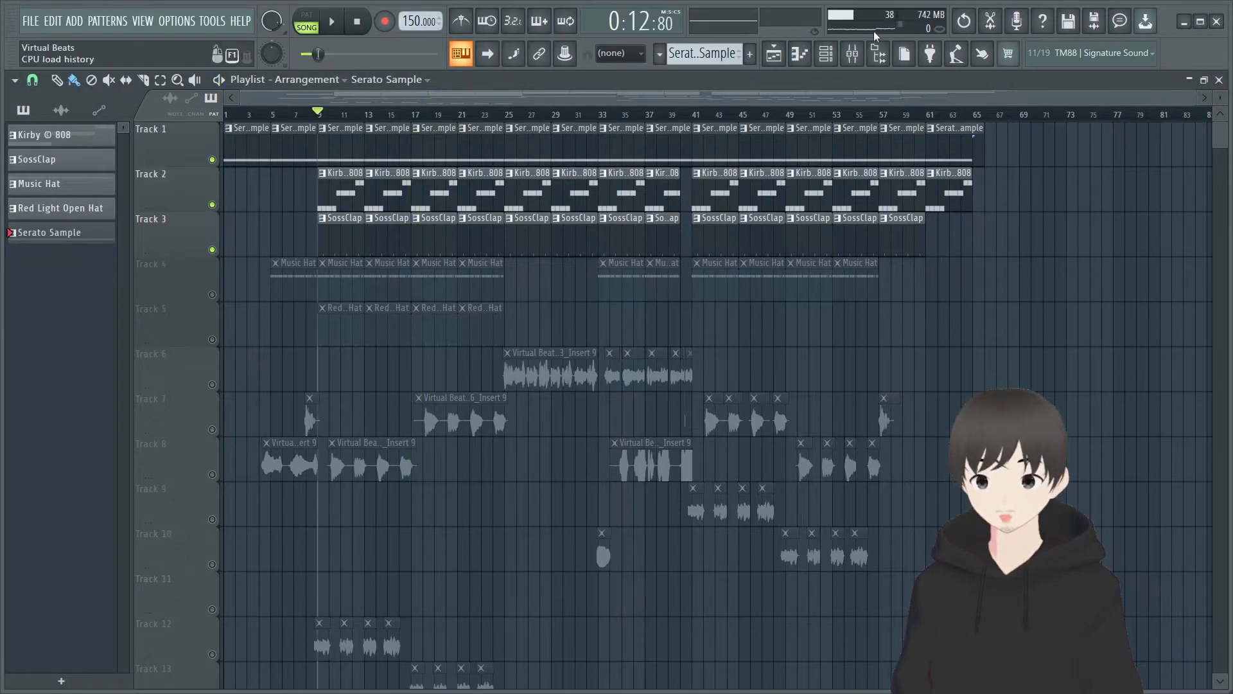
left_click(852, 52)
right_click(199, 295)
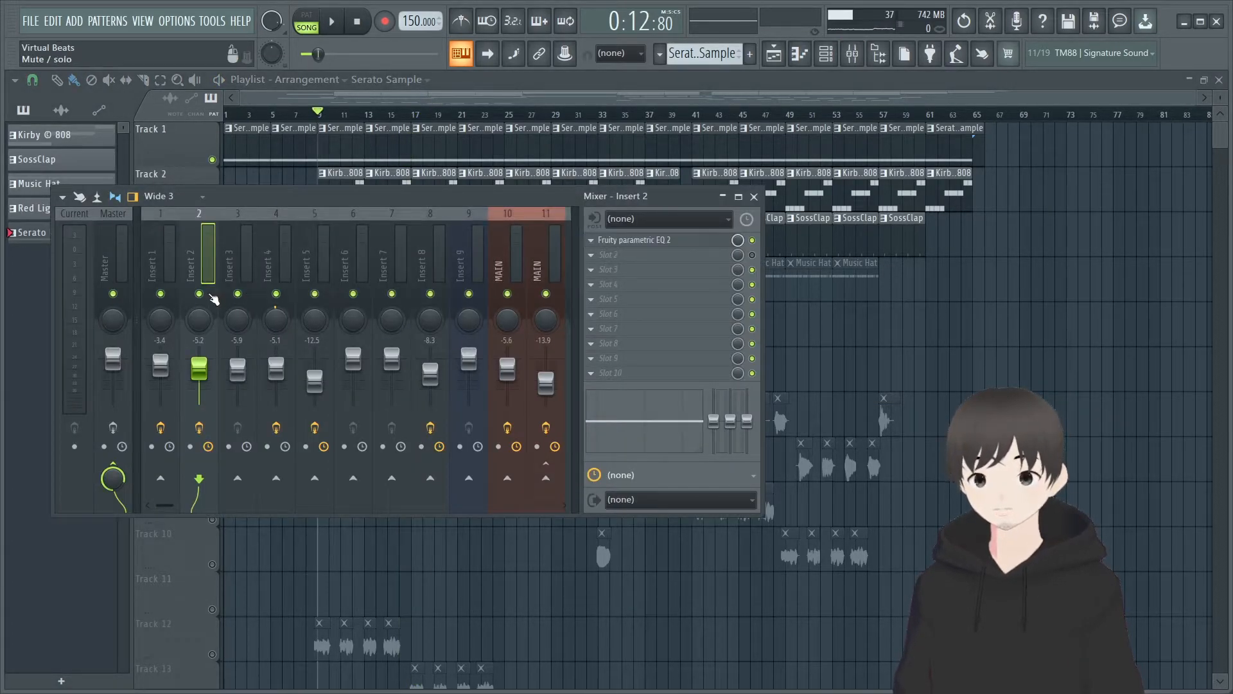
key("space")
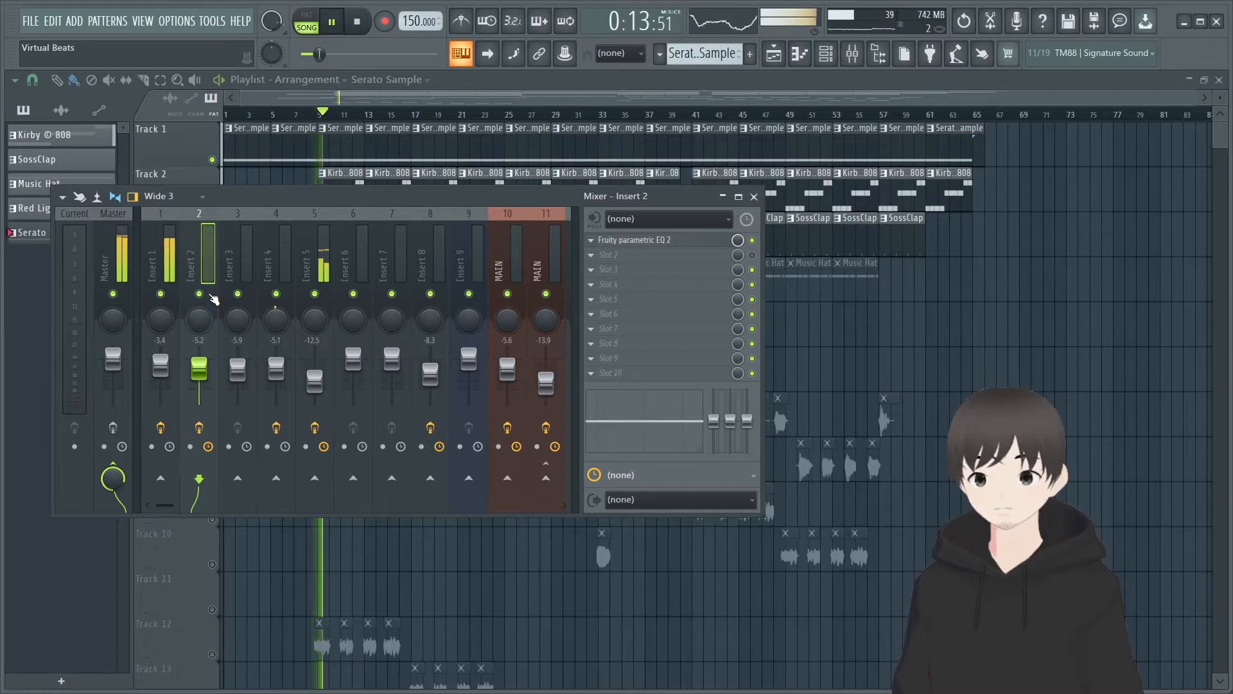
Unmute the Music Hat on Track 4 and solo Insert 3 to hear the hat alone.
left_click(303, 100)
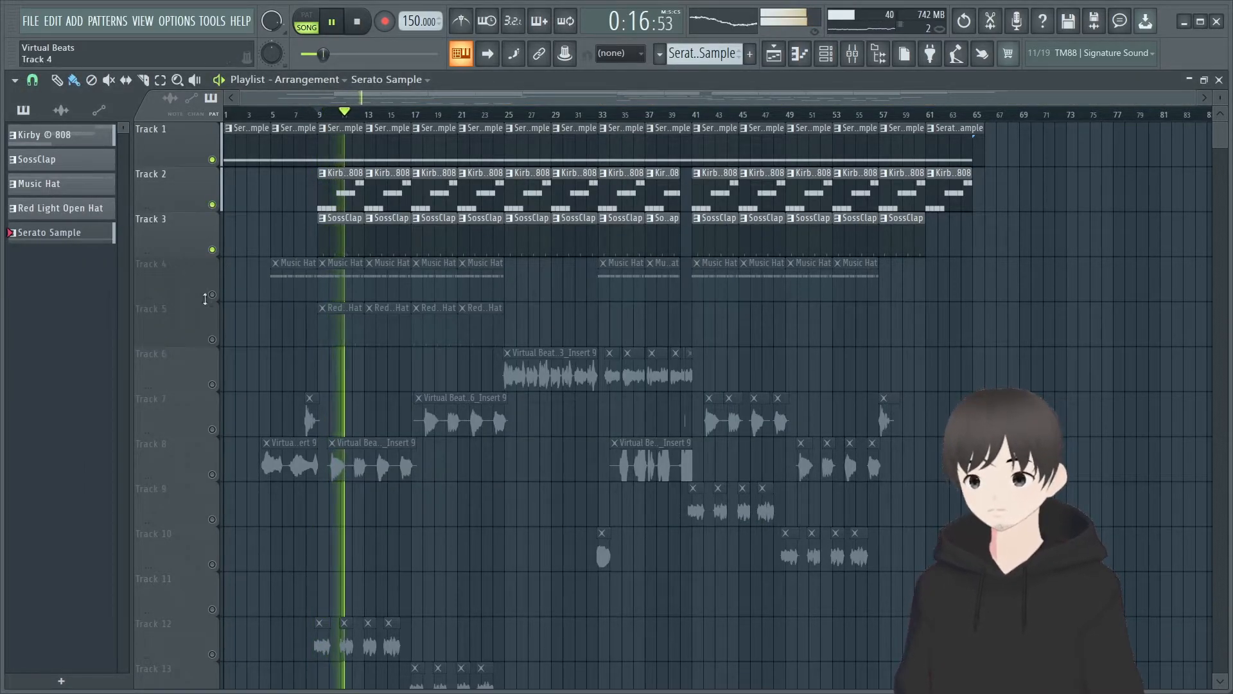
left_click(212, 295)
key("F9")
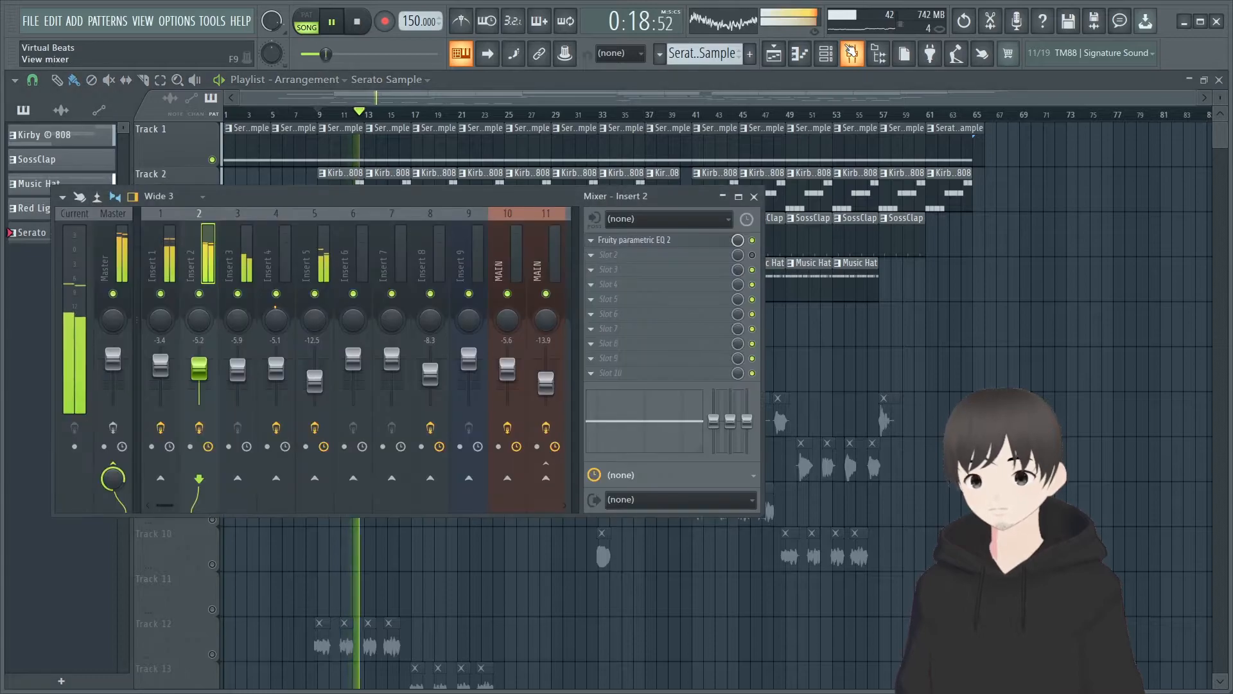
key("space")
key("space")
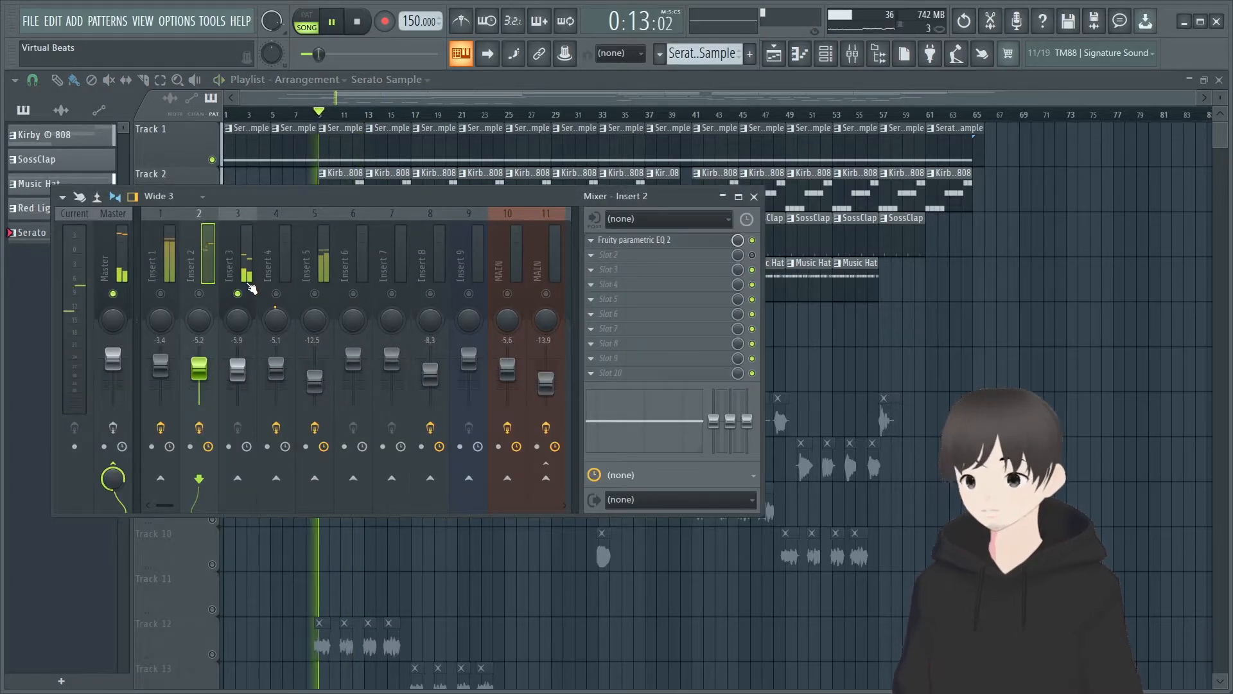
left_click(244, 269)
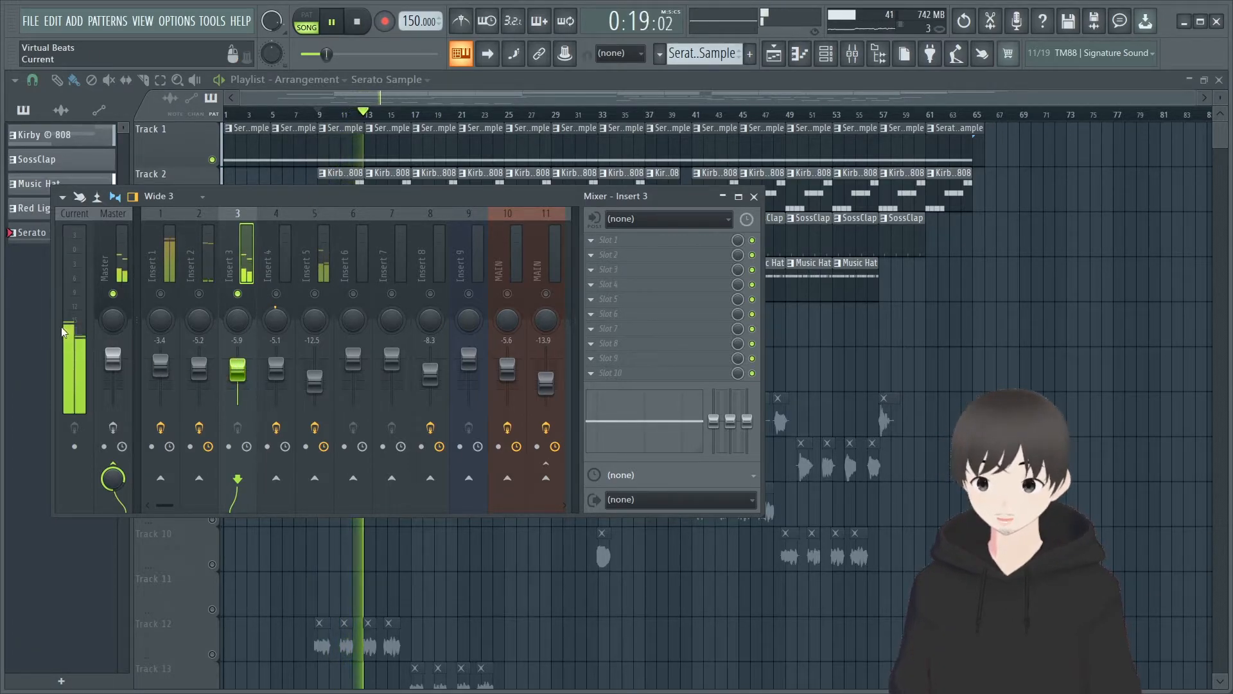
Bring Insert 2 and Insert 1 back in beside Insert 3 to compare the clap and 808 levels with the hat.
left_click(204, 276)
left_click(200, 294)
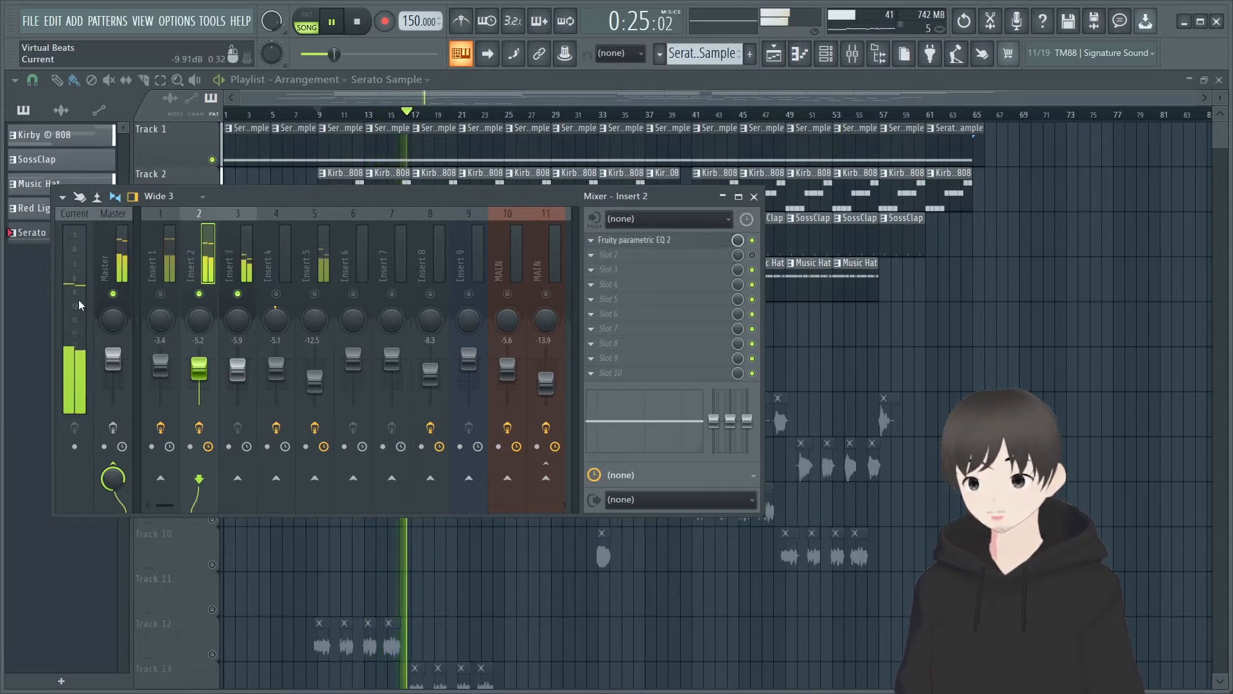
left_click(171, 270)
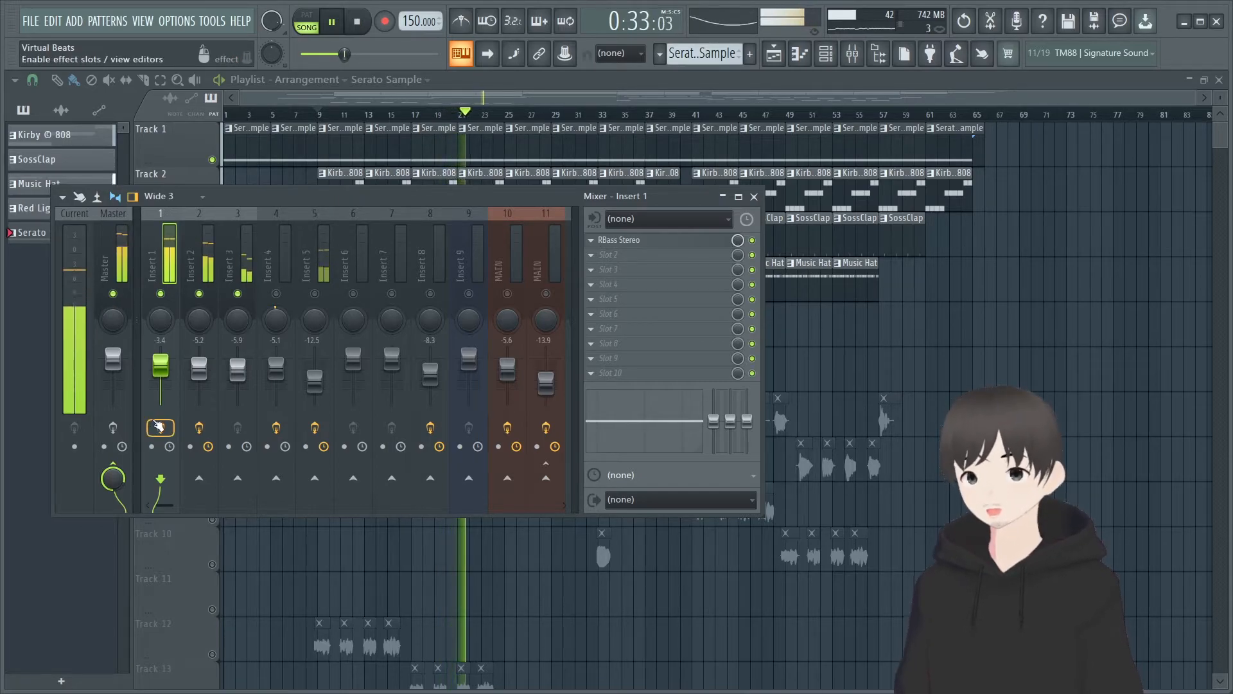
key("space")
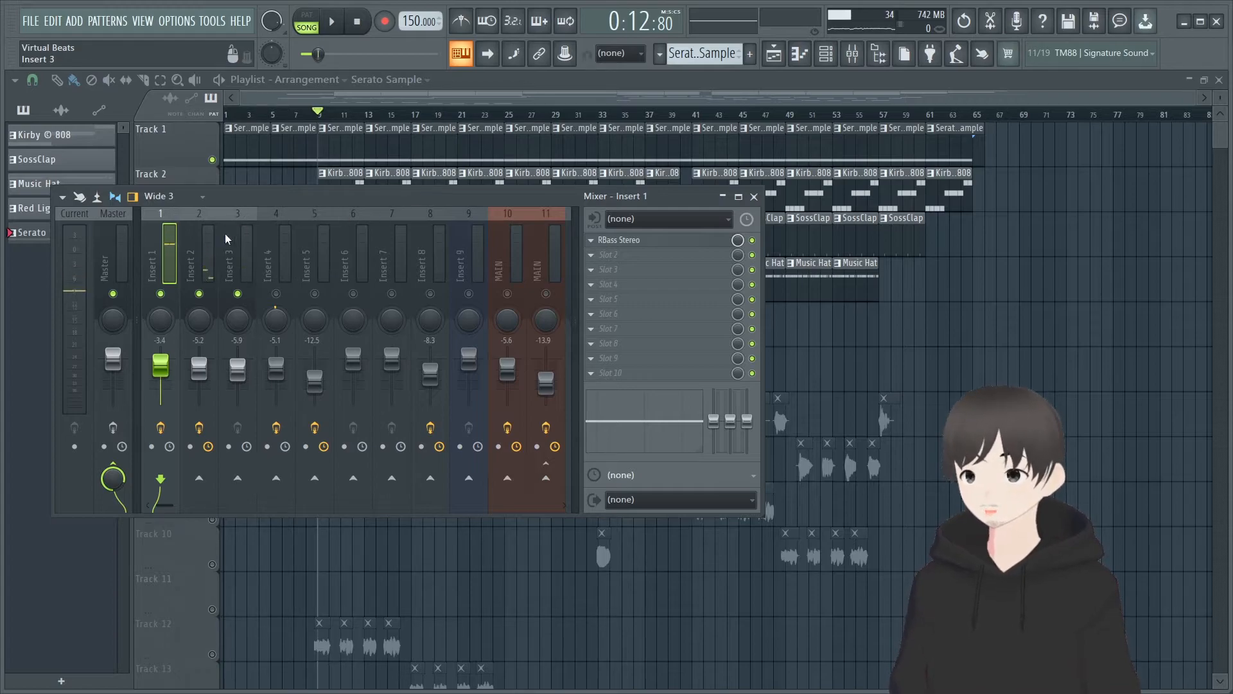
Examine the levels of Insert 1, the Master and Insert 2 while the beat replays.
key("space")
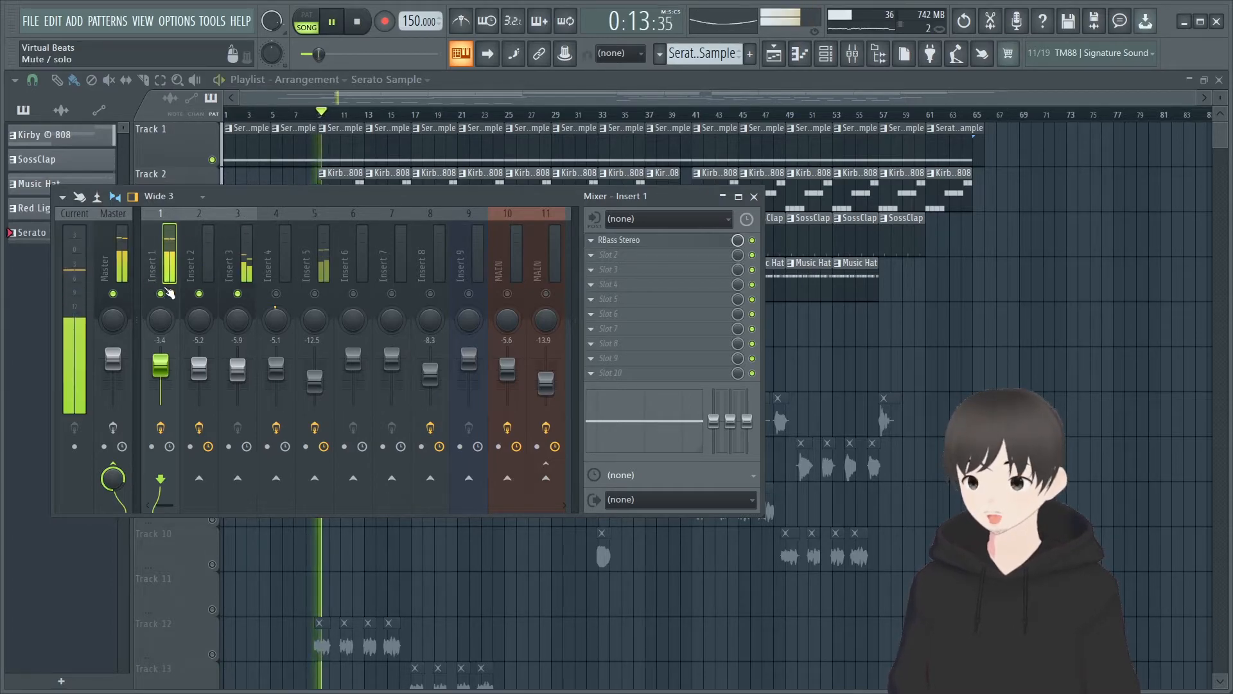
left_click(119, 284)
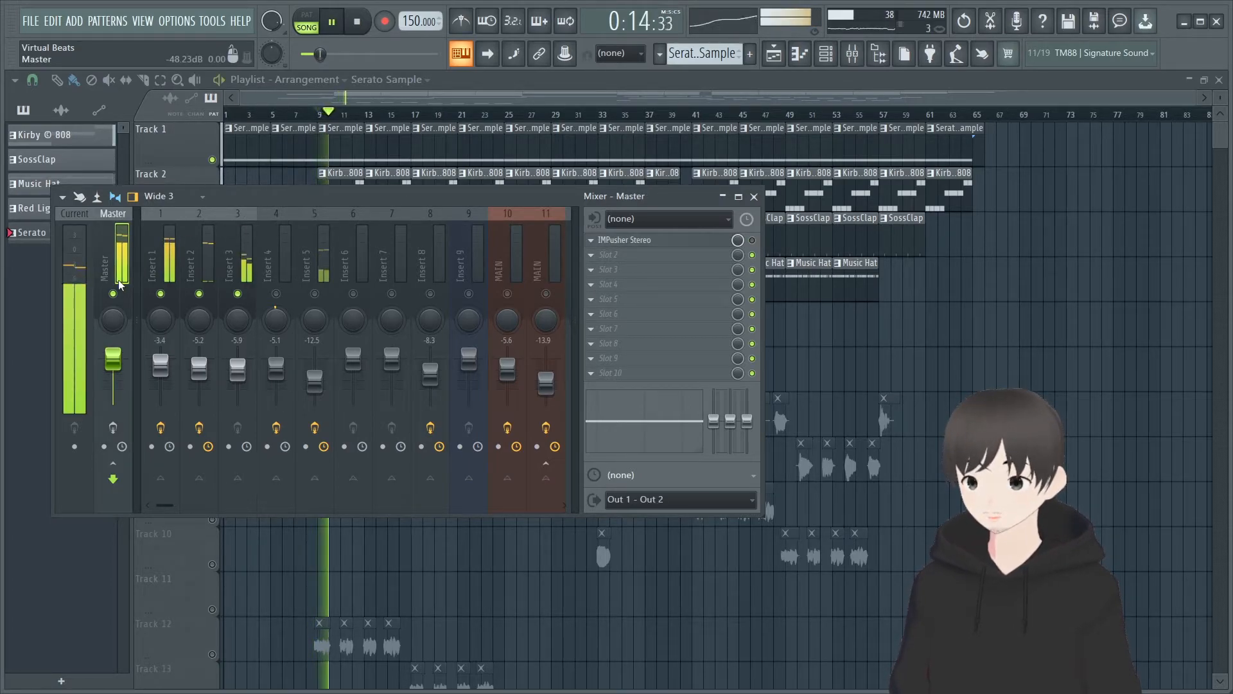
left_click(161, 272)
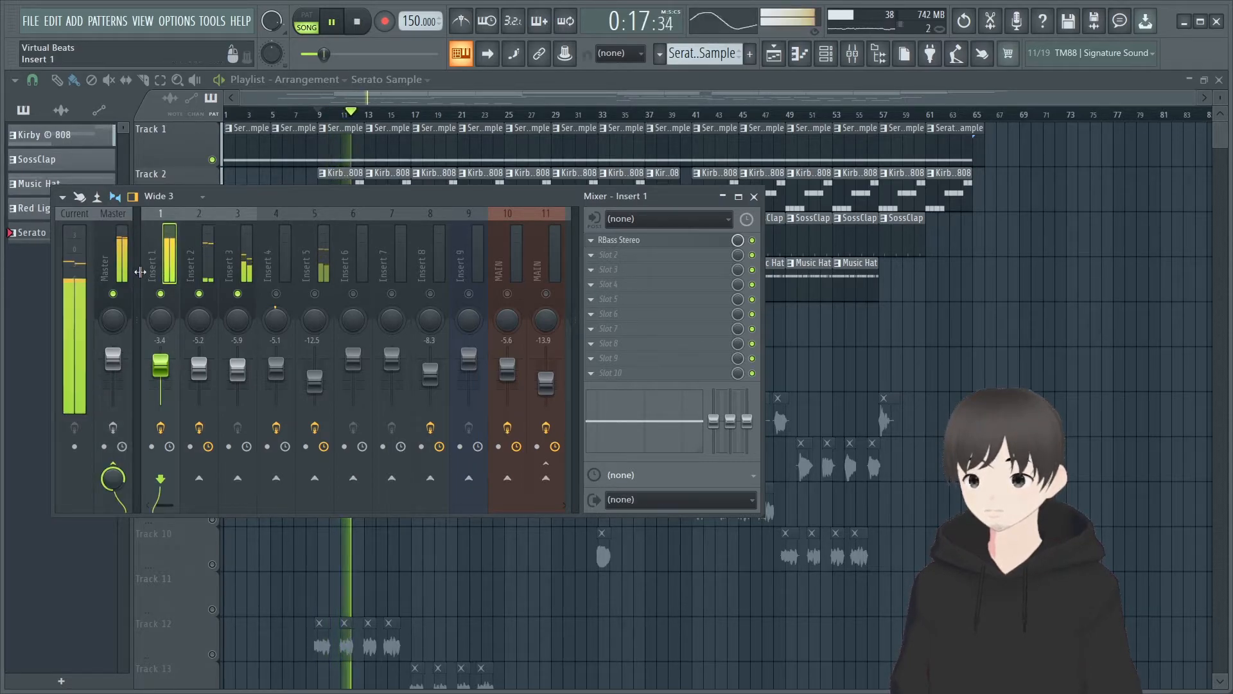
key("space")
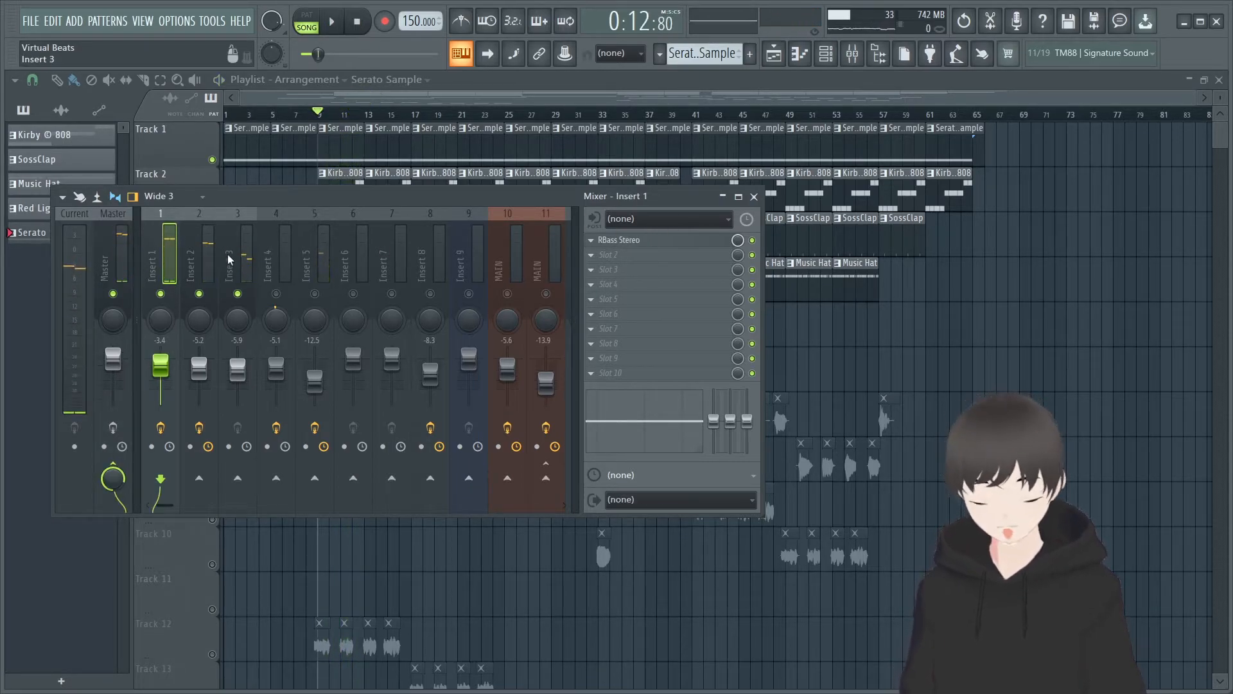
left_click(210, 263)
key("space")
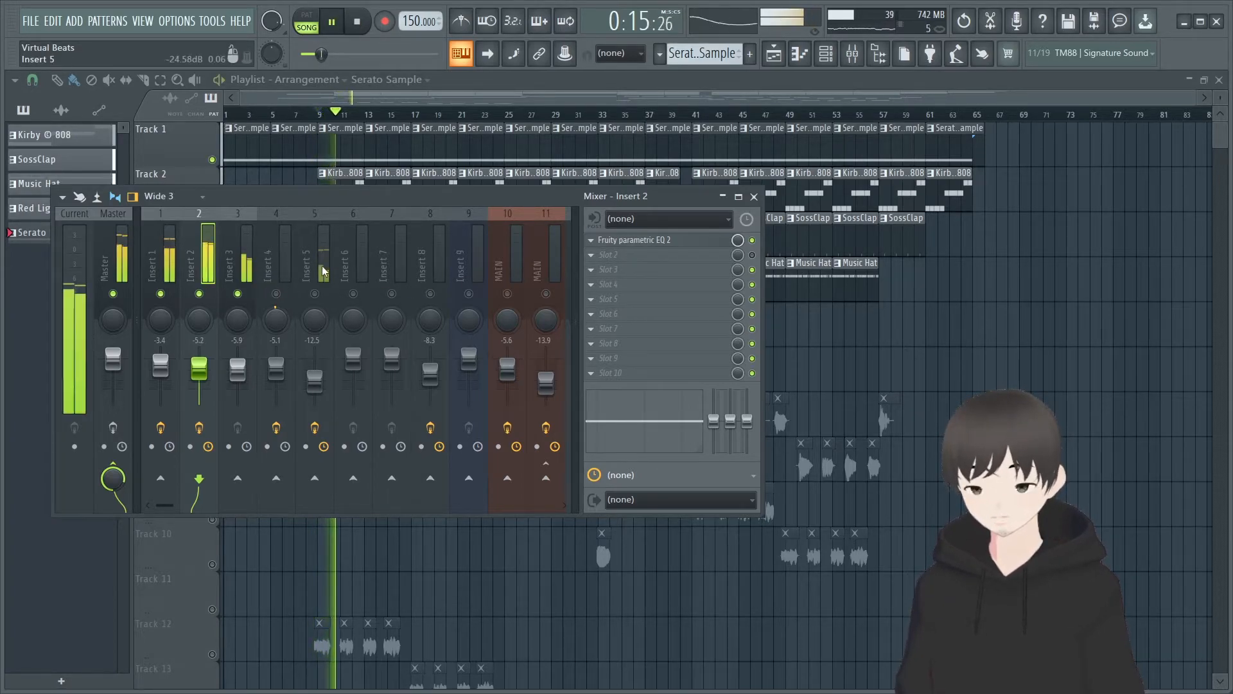
key("space")
Unmute Insert 5 in the mixer and the Red Light Open Hat on Track 5 in the playlist.
left_click(315, 293)
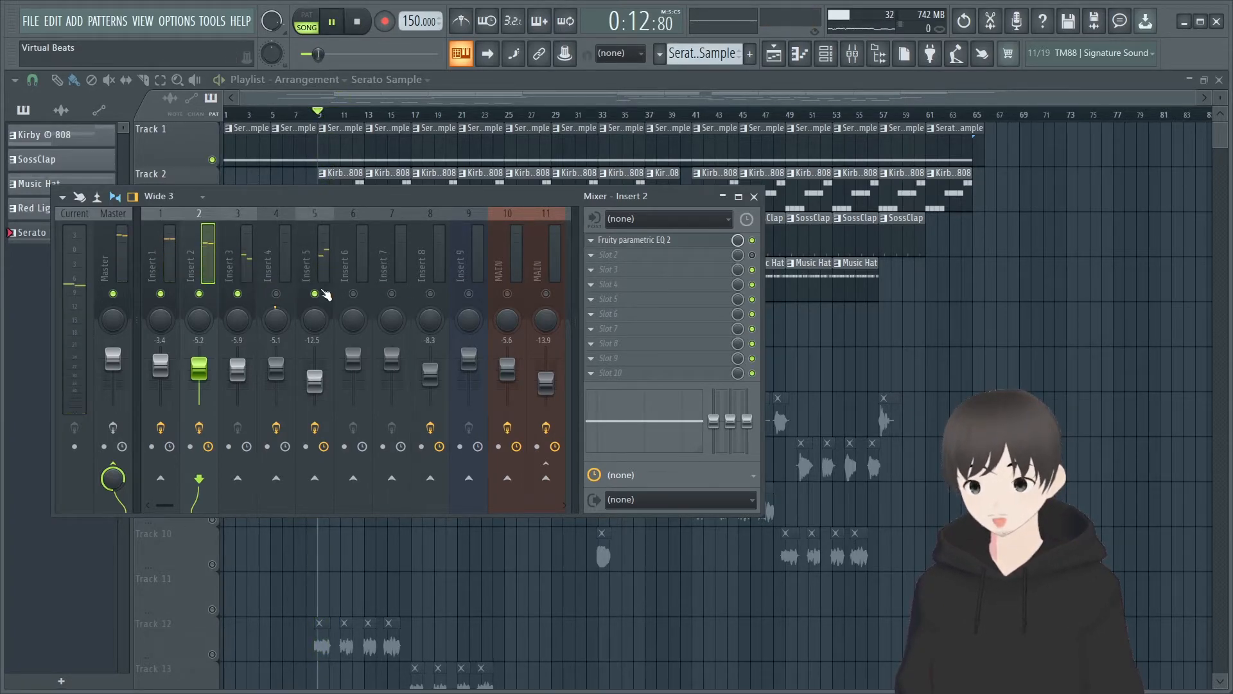
left_click(754, 196)
key("space")
left_click(212, 339)
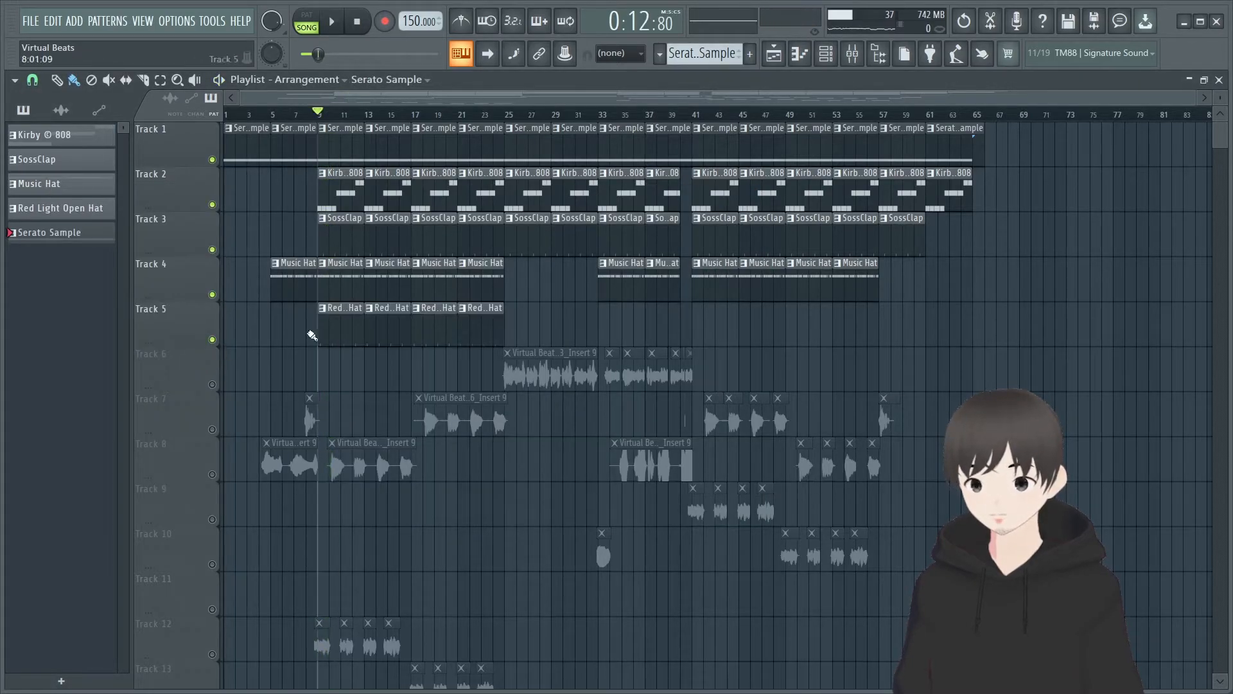
Enable and select Insert 4 in the mixer, and replay the beat to check the open hat's level and panning.
left_click(800, 53)
left_click(826, 54)
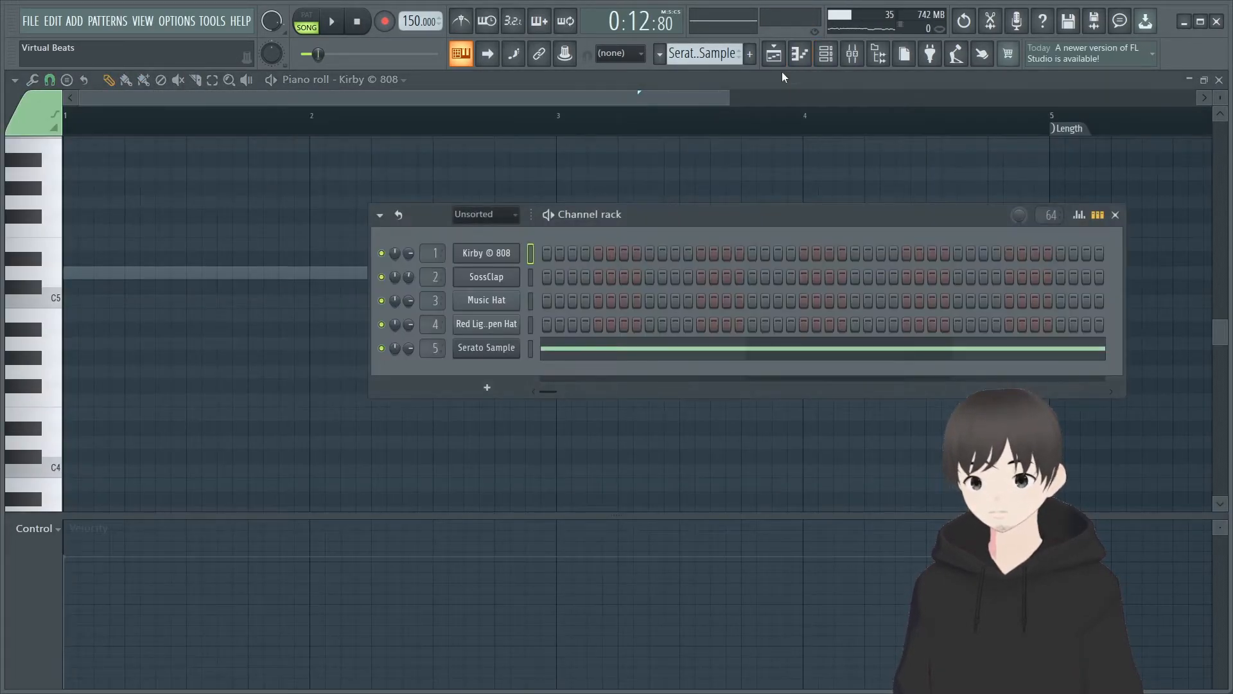
key("space")
key("F9")
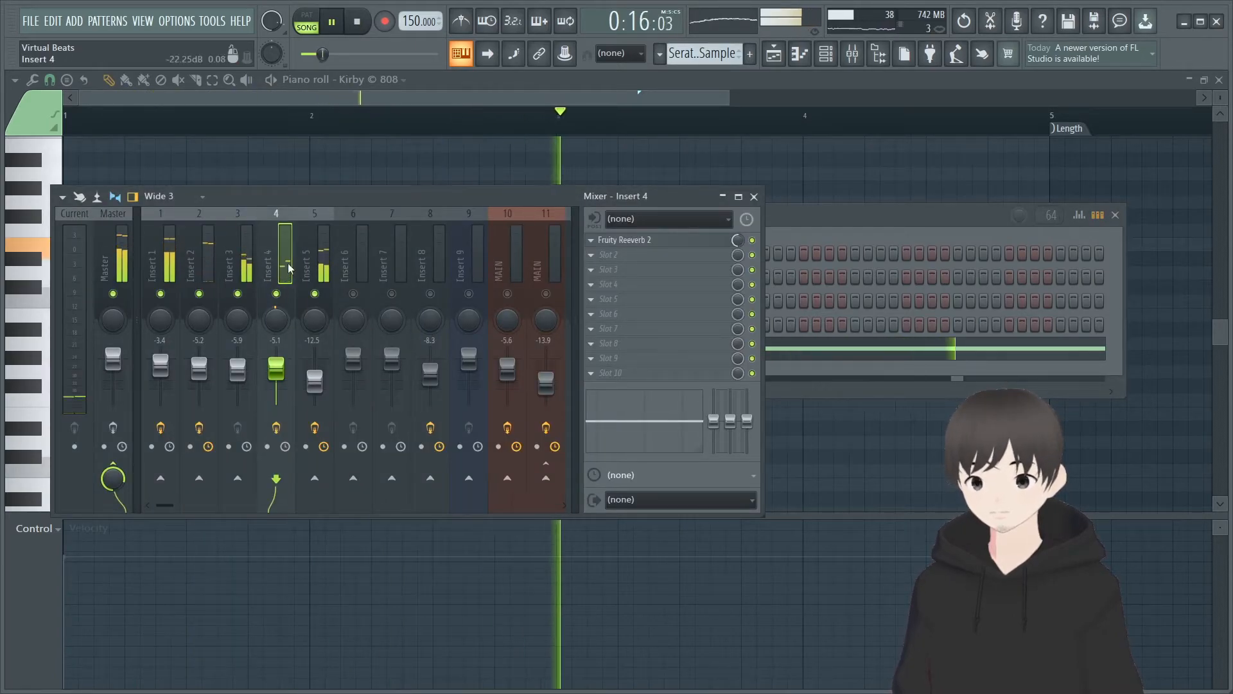
key("space")
key("space")
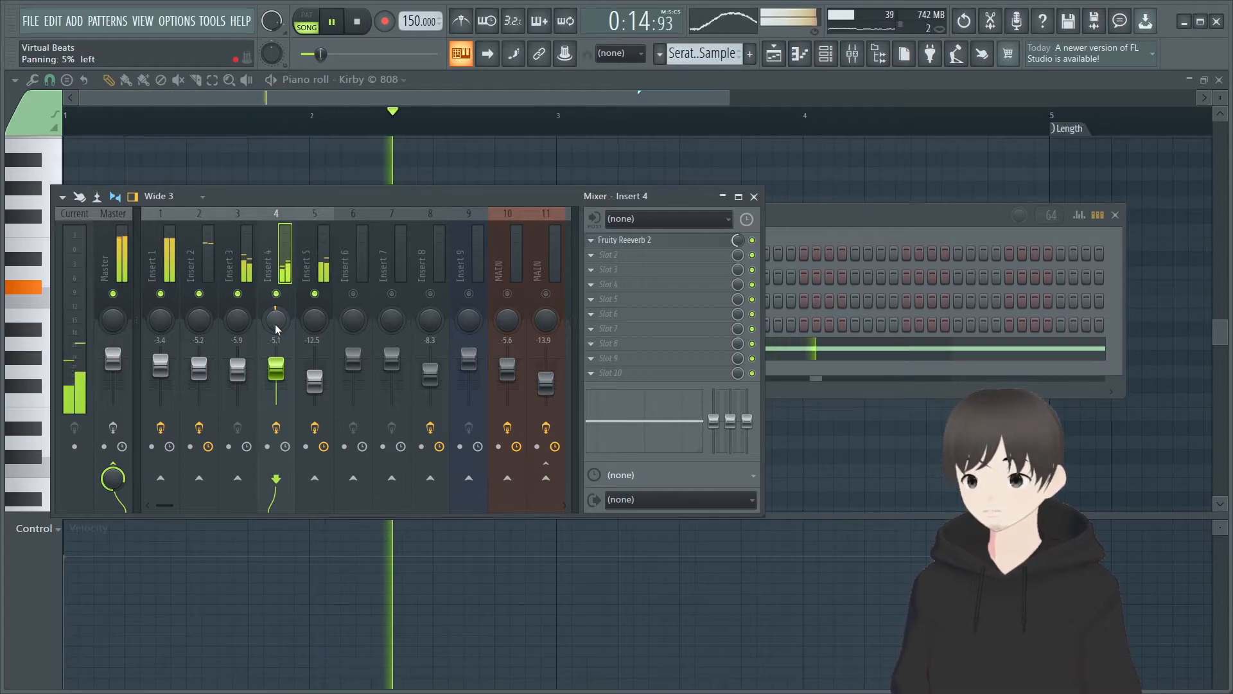
key("space")
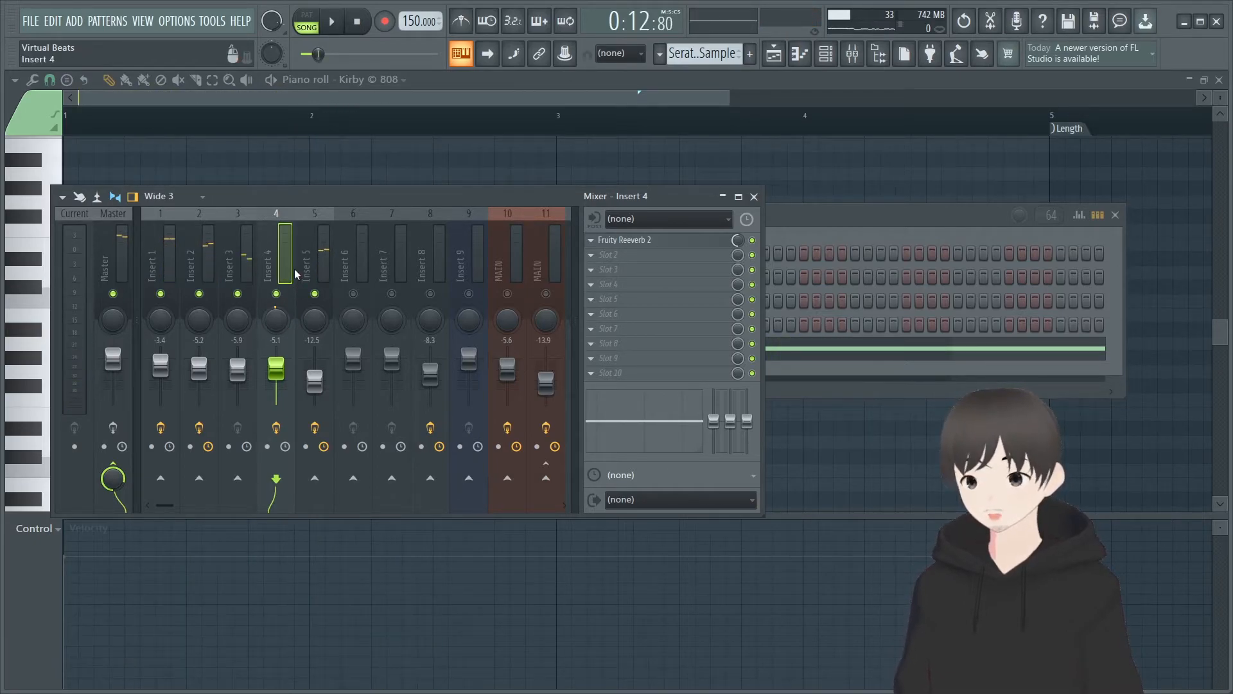
key("space")
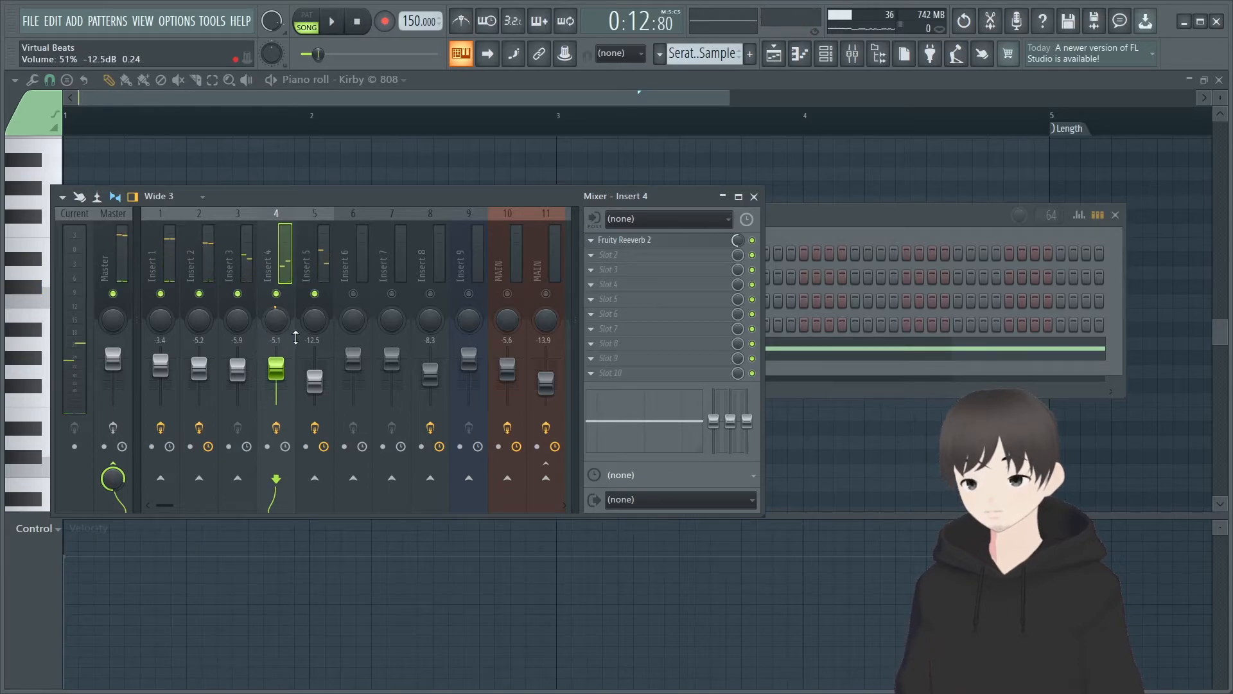
Copy Insert 4's panning value, reset the panning to centre and play the beat to compare.
right_click(245, 312)
key("Escape")
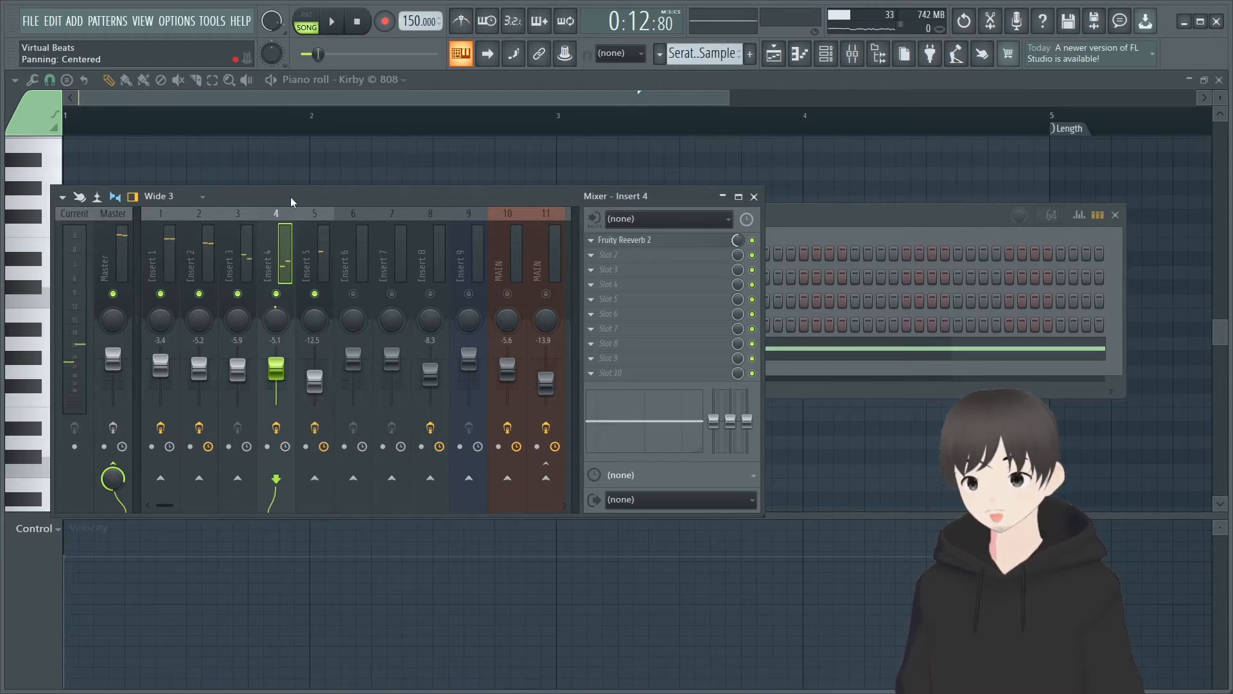
right_click(282, 321)
left_click(322, 499)
right_click(275, 325)
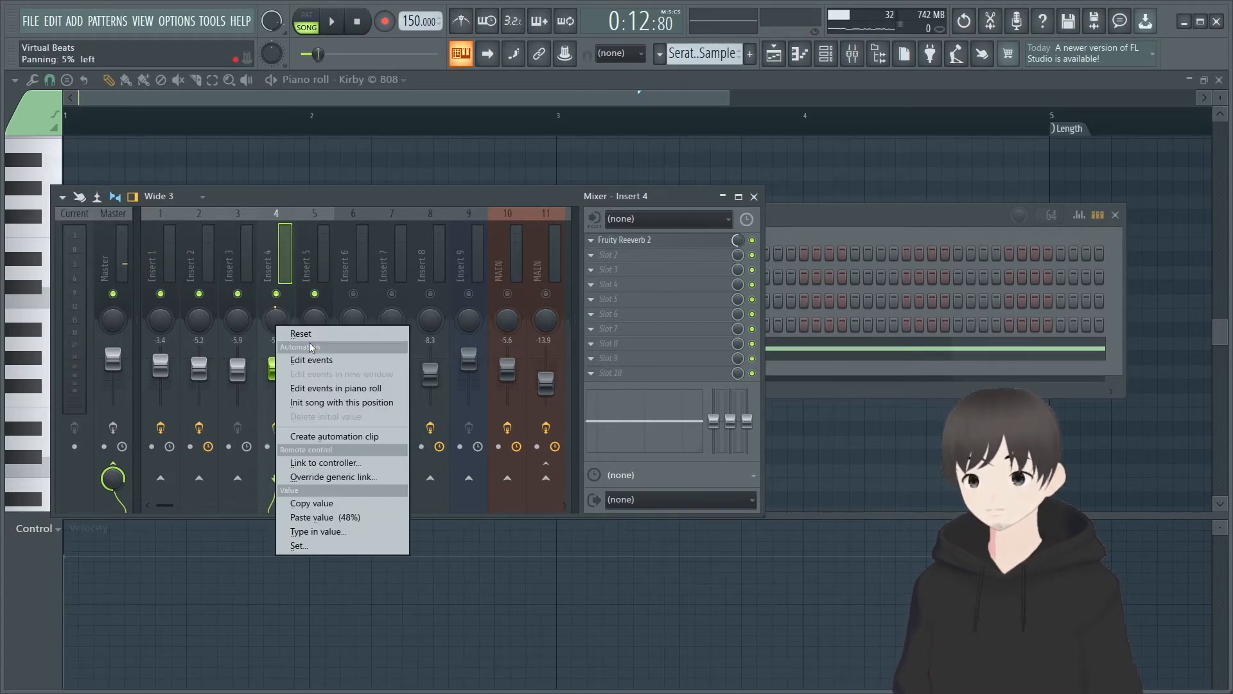
left_click(299, 332)
key("space")
key("space")
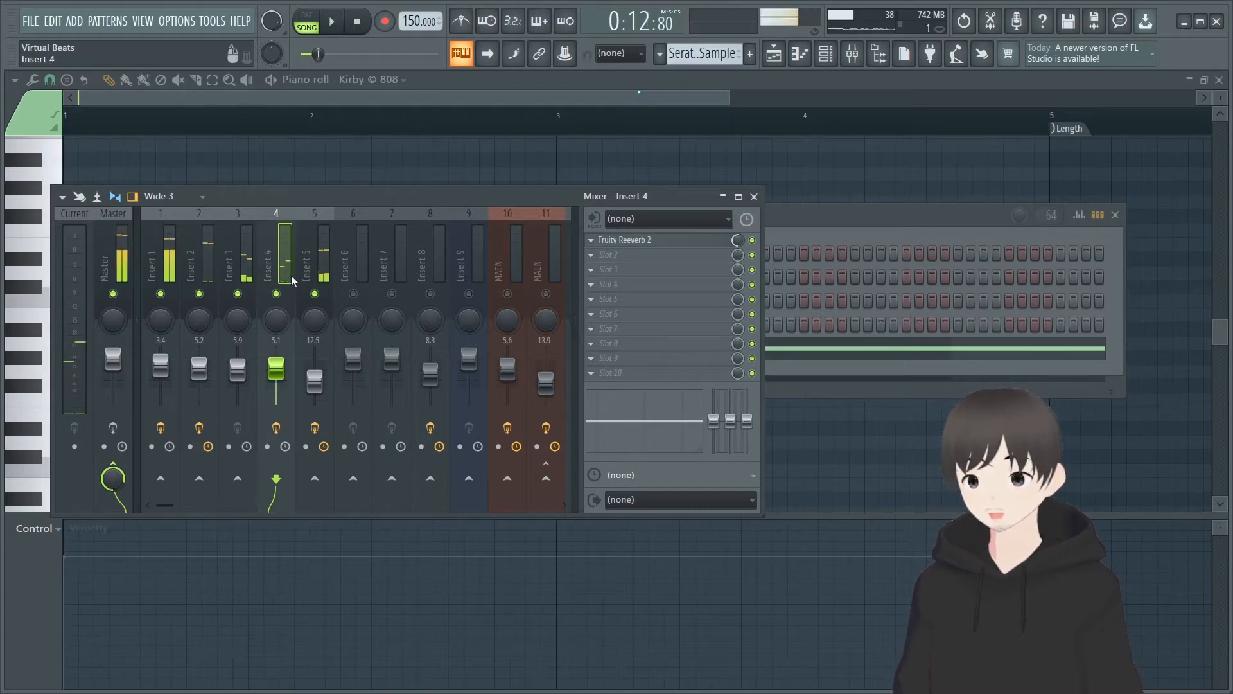
Paste the copied 48% value onto Insert 4's panning and replay the beat to hear it with Fruity Reeverb 2.
right_click(277, 330)
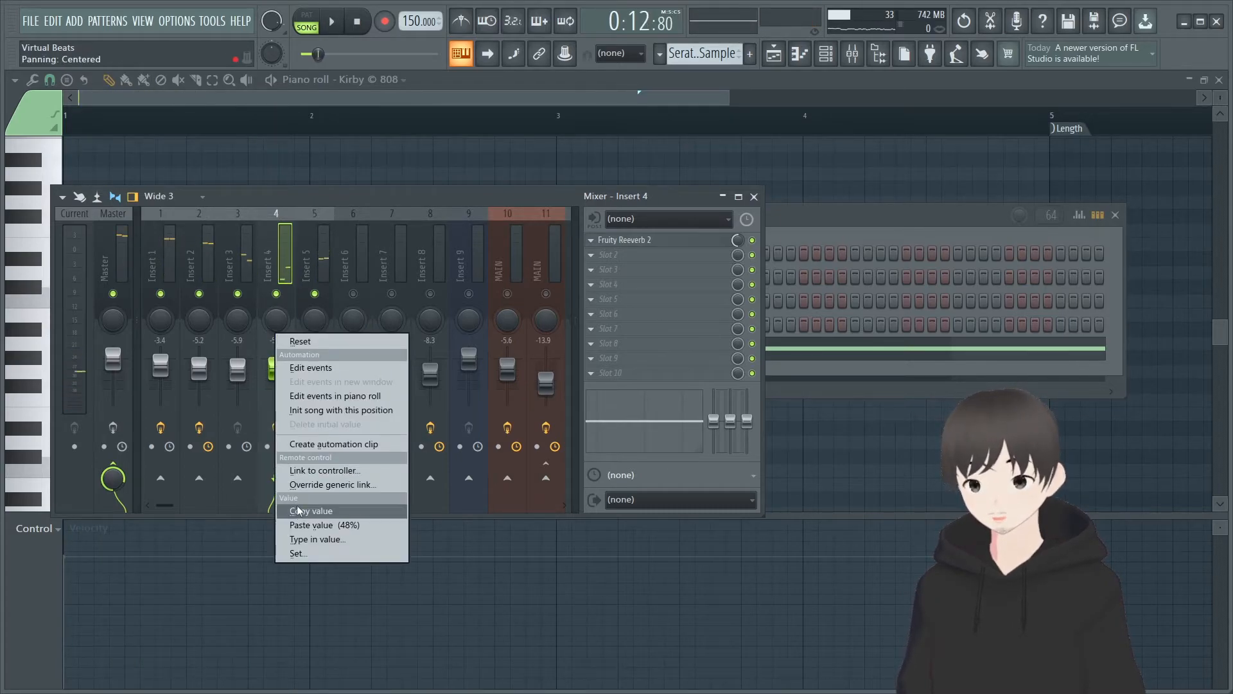
left_click(303, 525)
key("space")
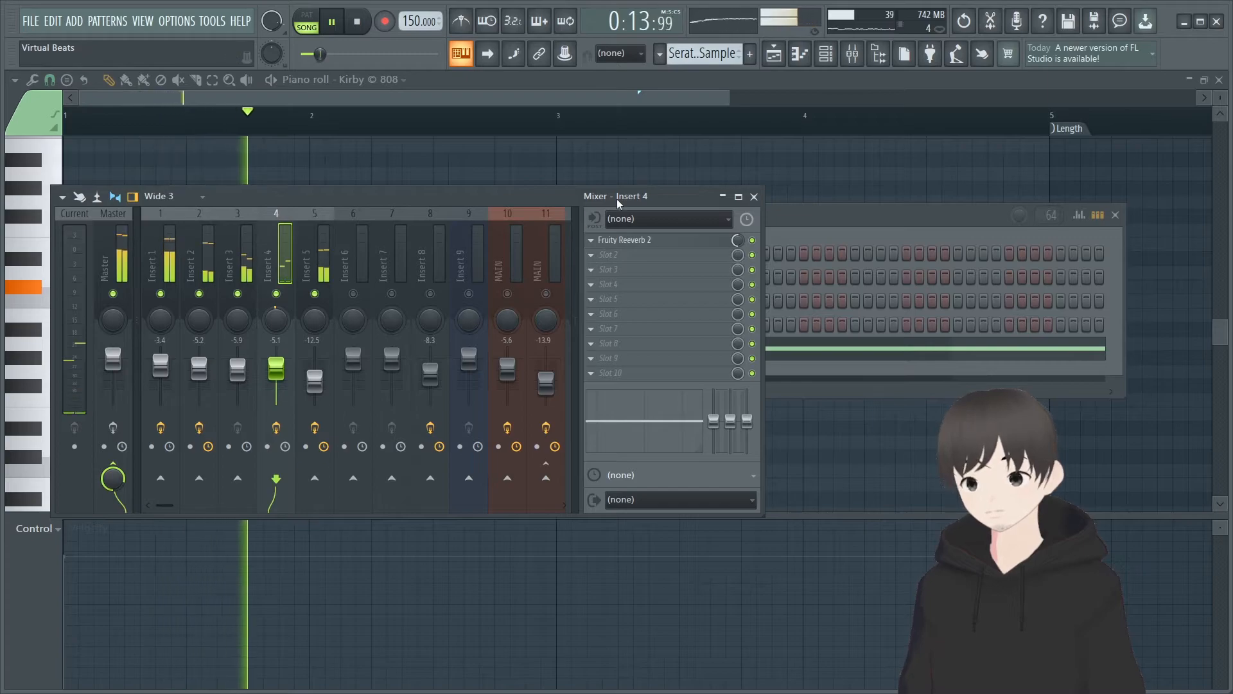
key("space")
key("space")
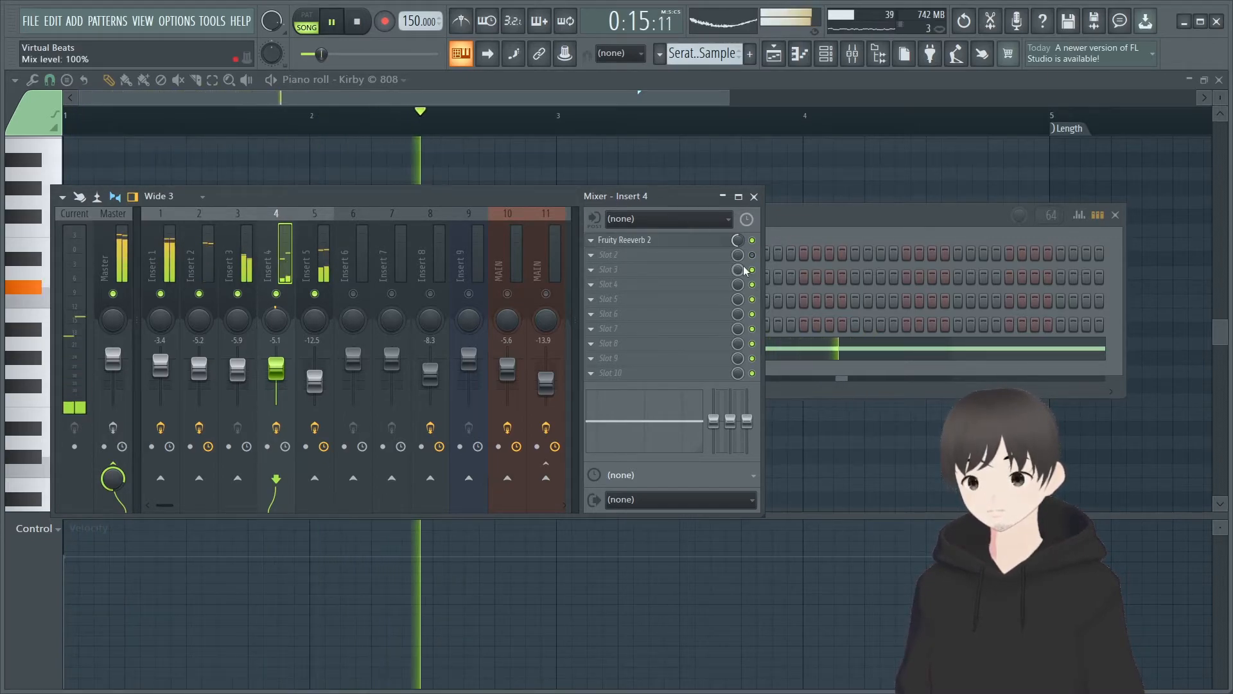
key("space")
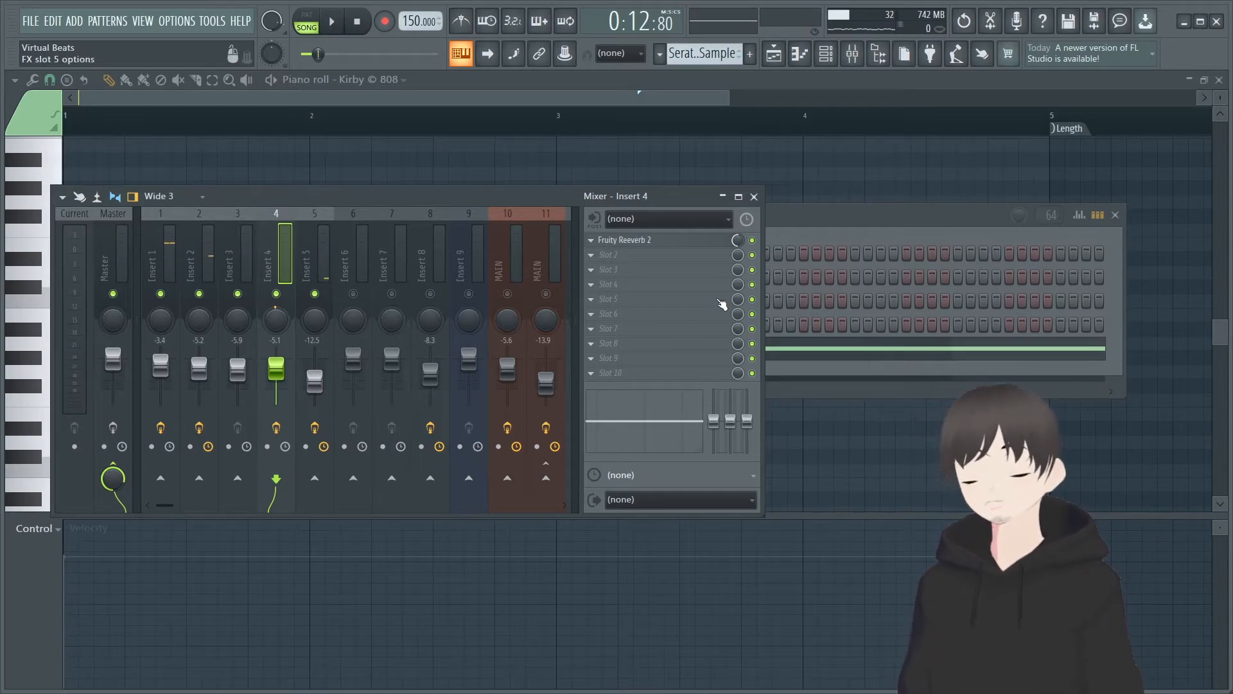
Look through the effect chains of Insert 10 and Inserts 8, 7, 6 and 5.
left_click(508, 256)
left_click(424, 270)
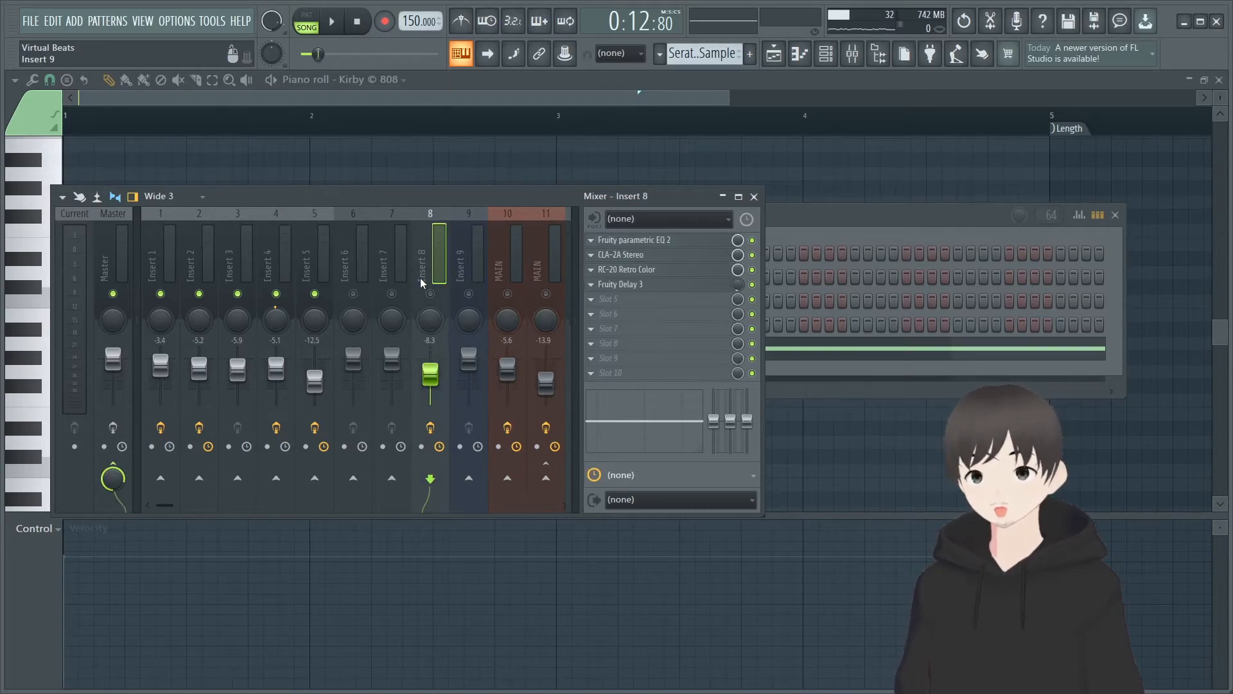
left_click(396, 286)
left_click(346, 293)
left_click(309, 292)
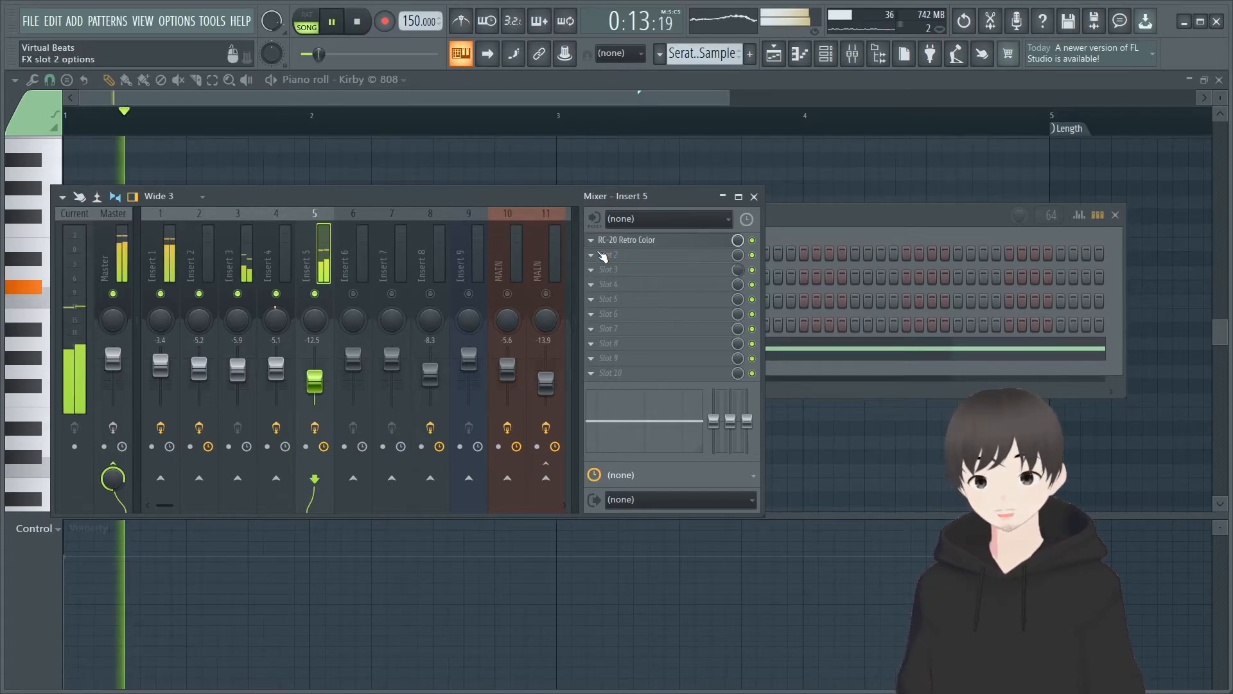
Solo Insert 5, toggle its RC-20 Retro Color during playback and load Gross Beat on the insert.
right_click(314, 293)
key("space")
left_click(752, 240)
key("space")
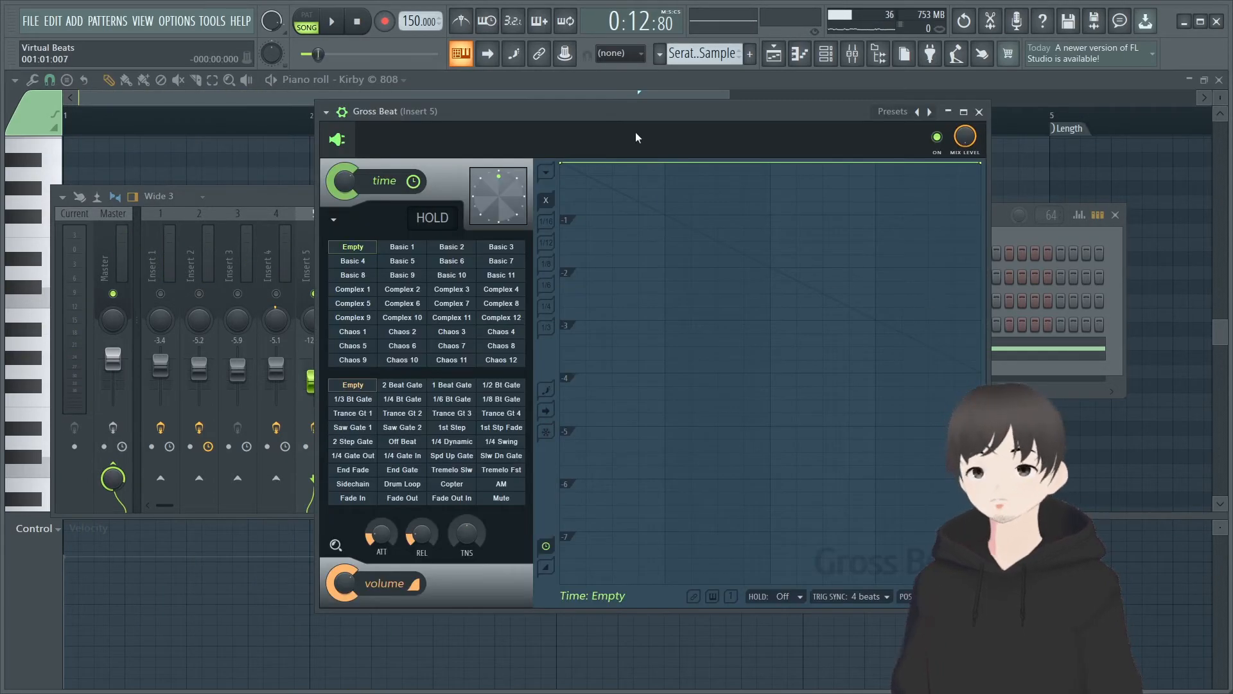
Audition Gross Beat's time preset Basic 5 on the sample and switch it to Complex 11.
left_click_drag(610, 122, 464, 83)
left_click(262, 222)
key("space")
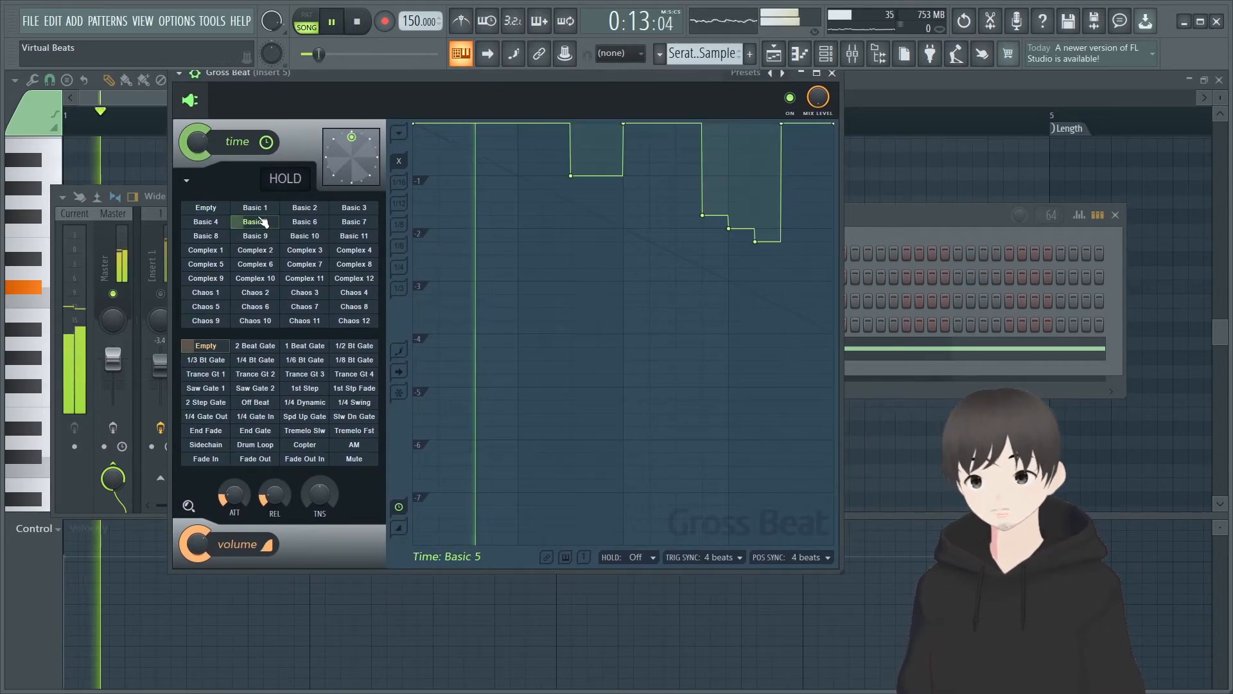
key("space")
left_click(312, 280)
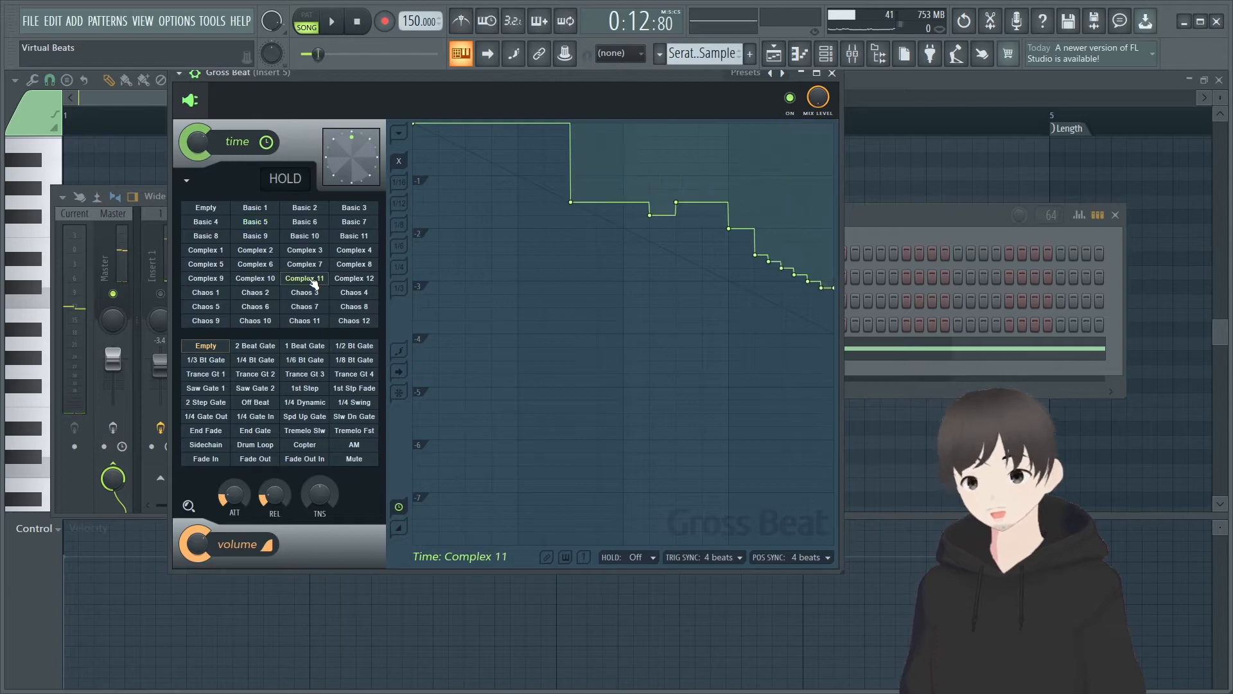
Audition Gross Beat's time presets Complex 11, Chaos 3, Chaos 2 and Complex 5 on the Insert 5 sample.
key("space")
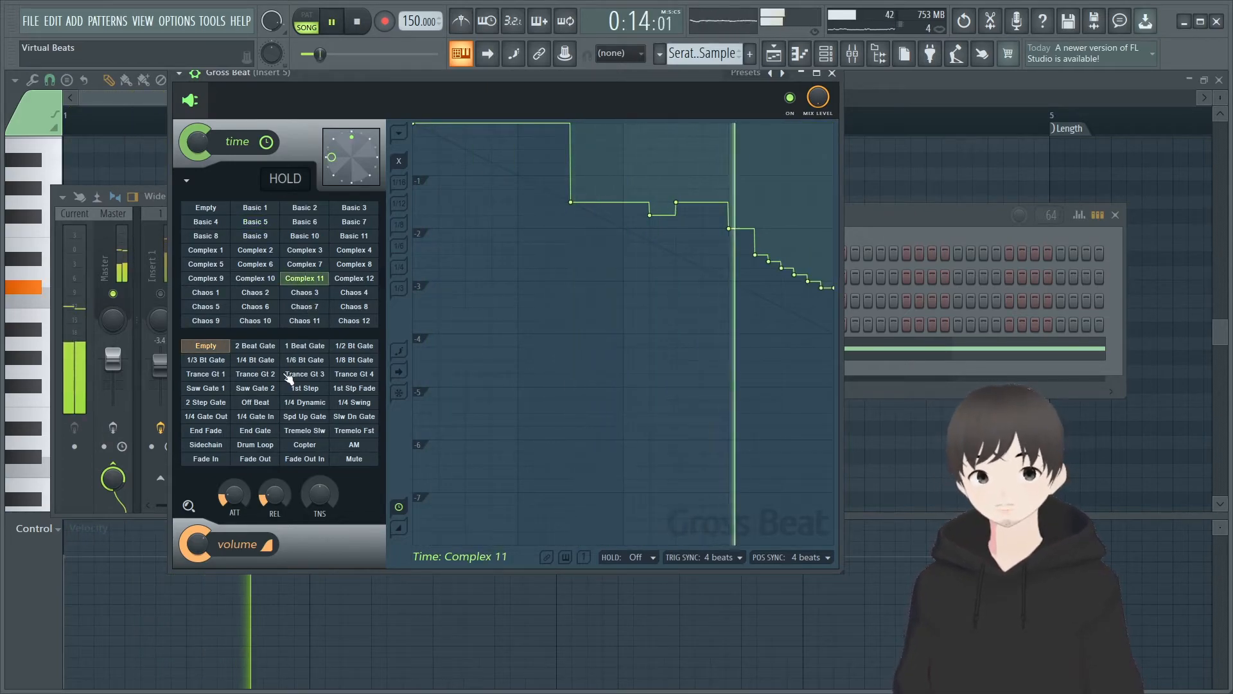
left_click(318, 292)
key("space")
key("space")
left_click(253, 294)
key("space")
key("space")
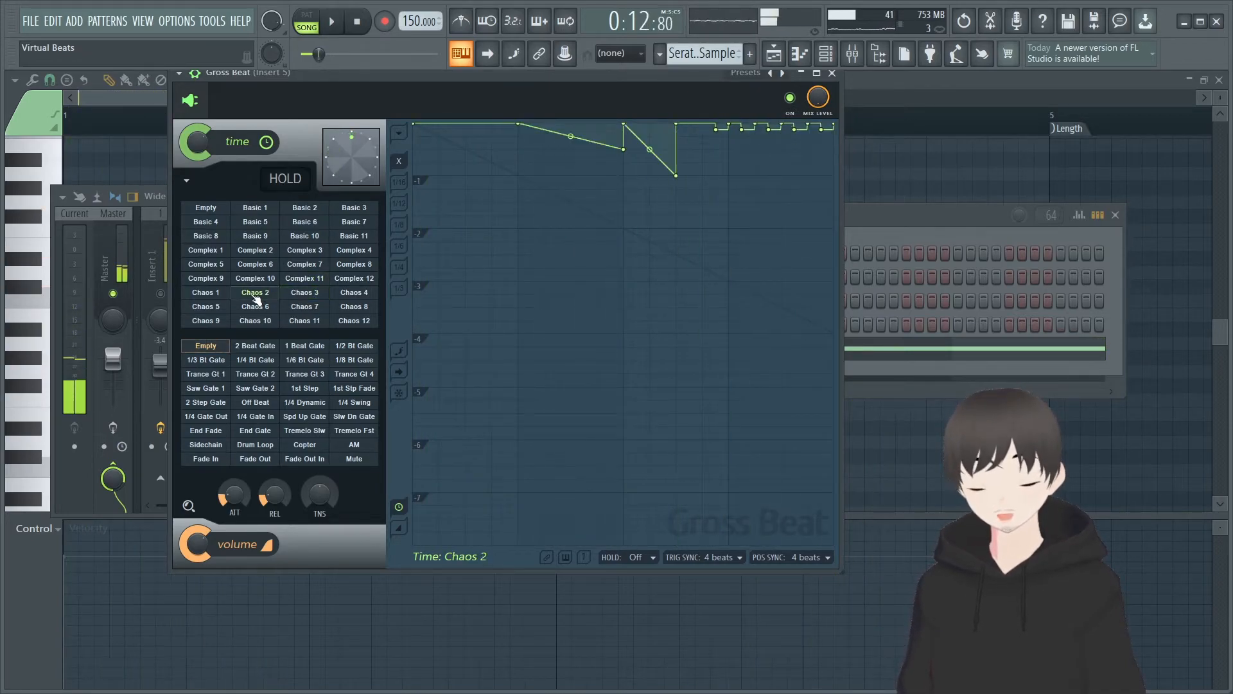
left_click(206, 264)
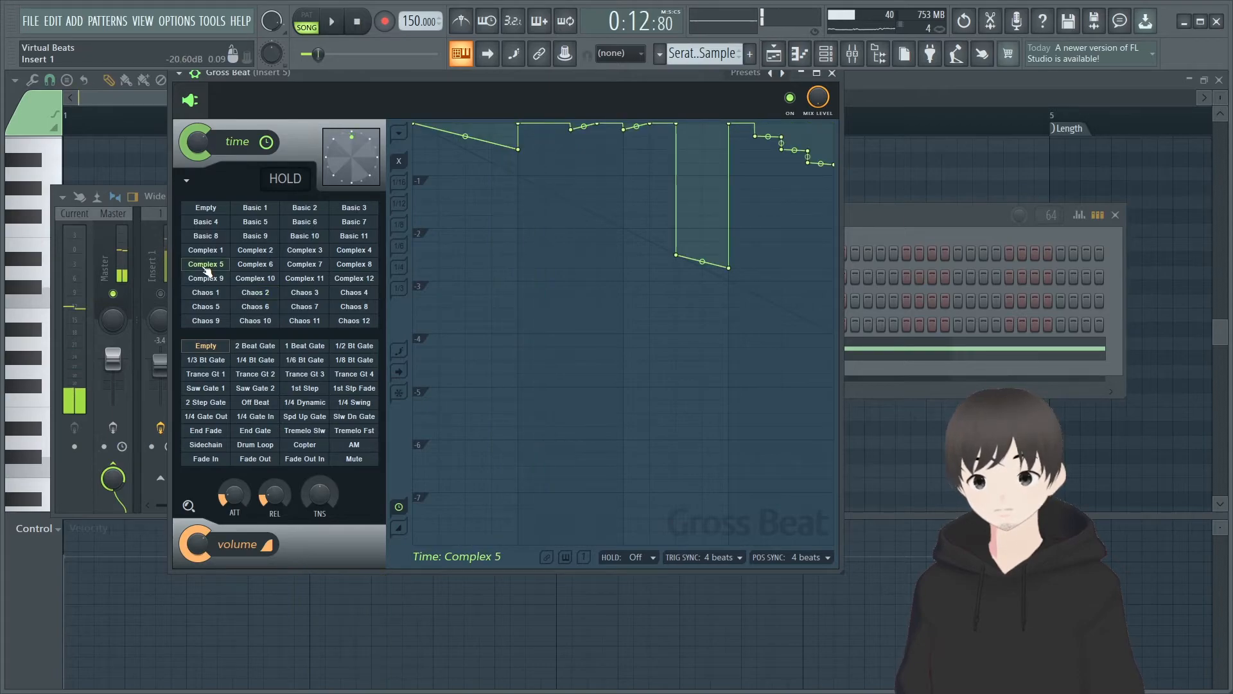
key("space")
Close Gross Beat, remove it from Insert 5's second slot and re-enable the insert's RC-20 Retro Color.
left_click(833, 74)
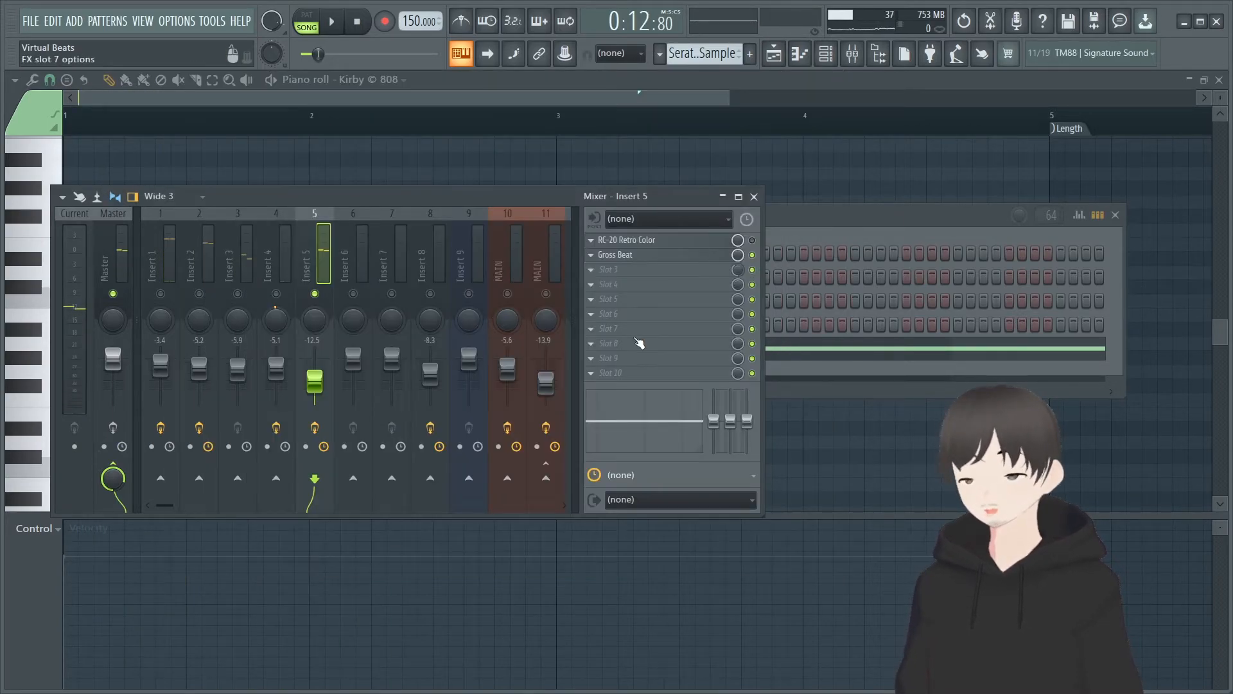
left_click(590, 255)
left_click(615, 283)
left_click(689, 392)
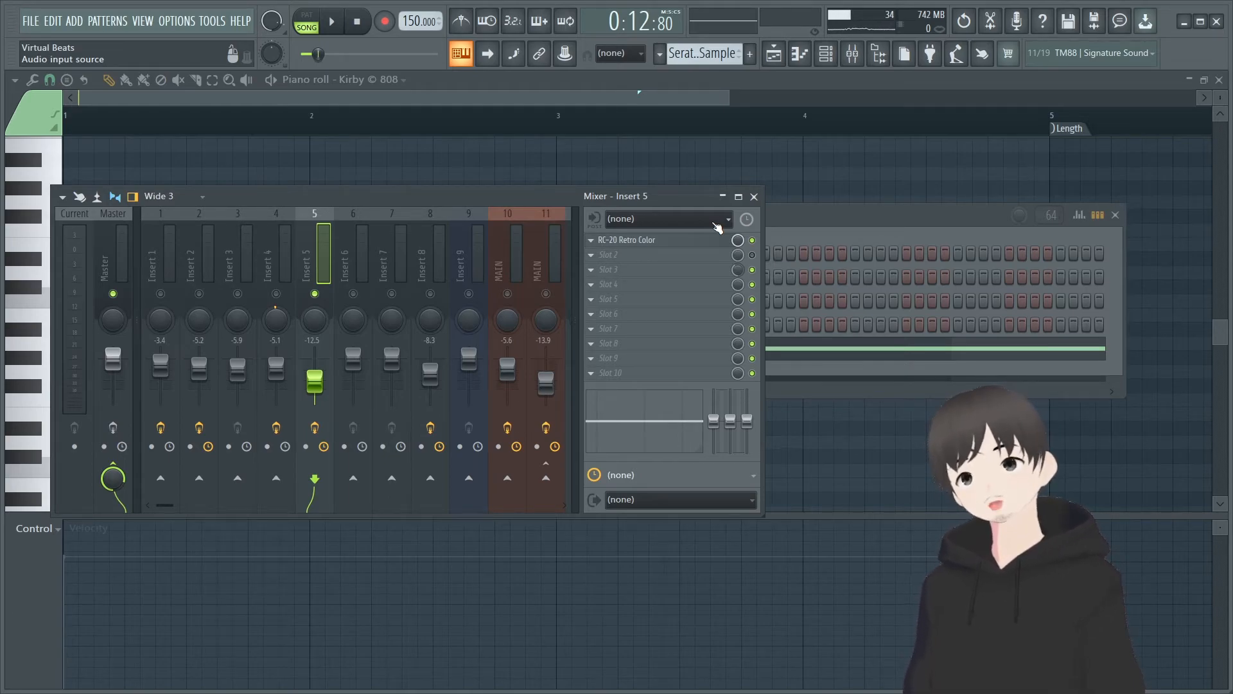
Review Insert 5's RC-20 Retro Color settings for cut filter, distort and wobble, undoing the stray knob tweak.
left_click(626, 239)
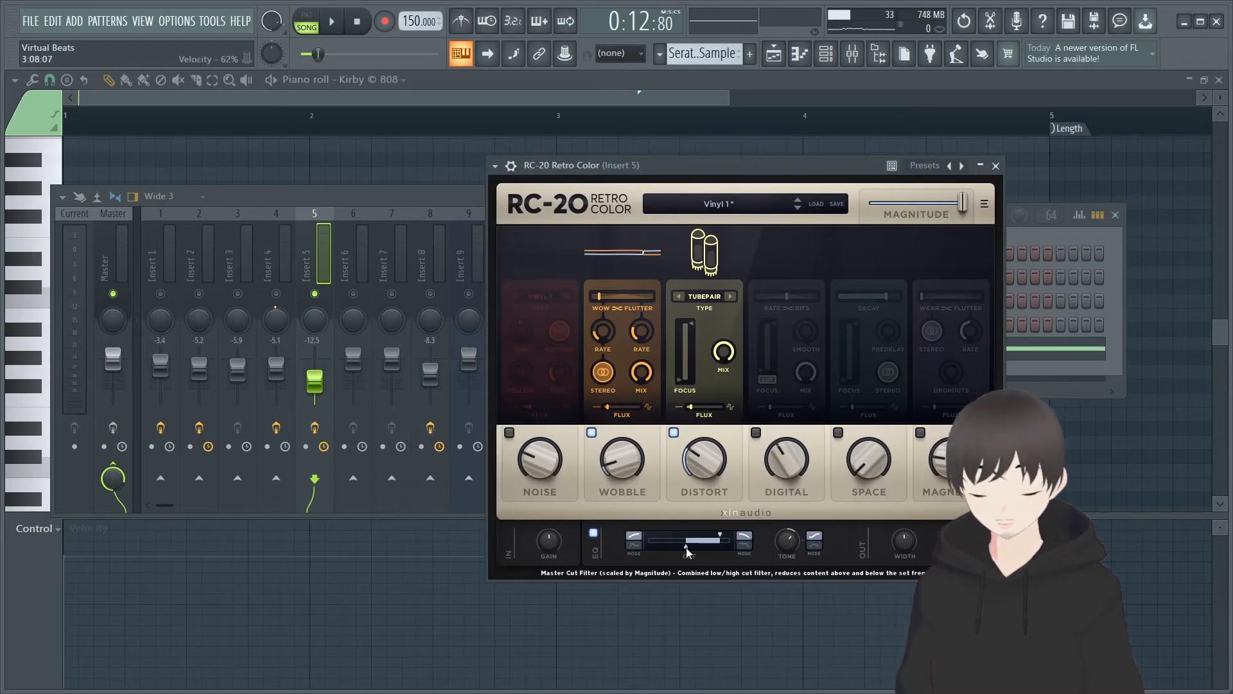
left_click(695, 455)
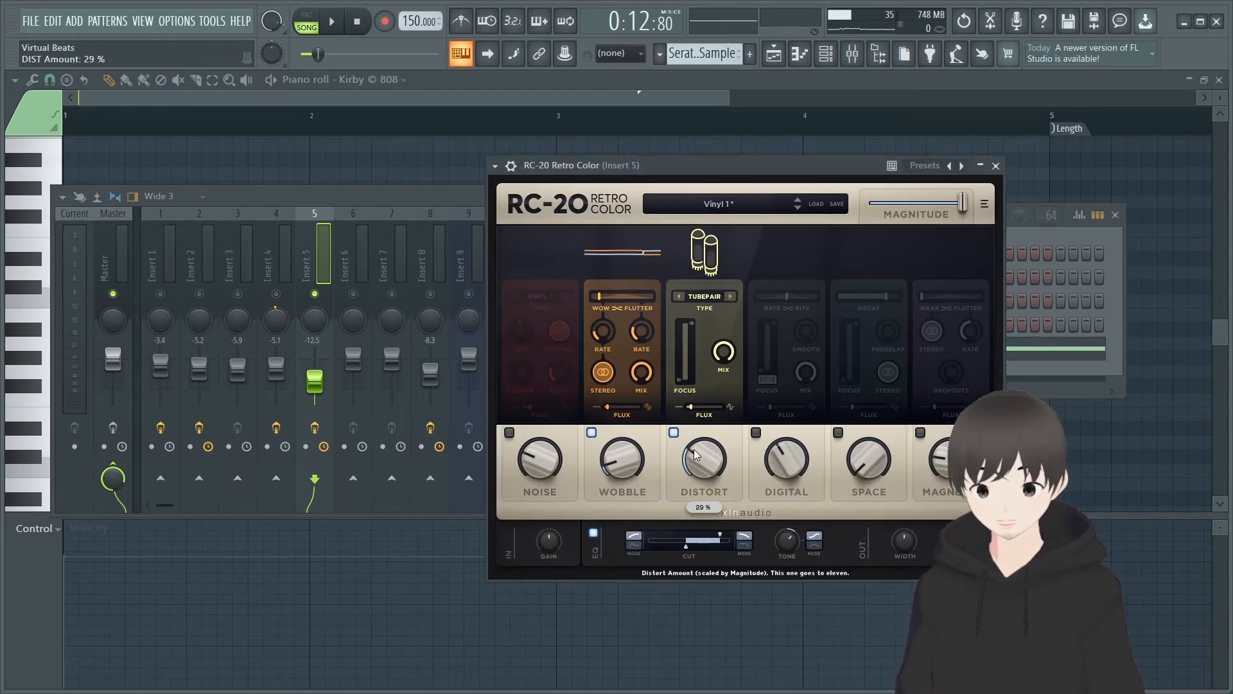
key("ctrl+z")
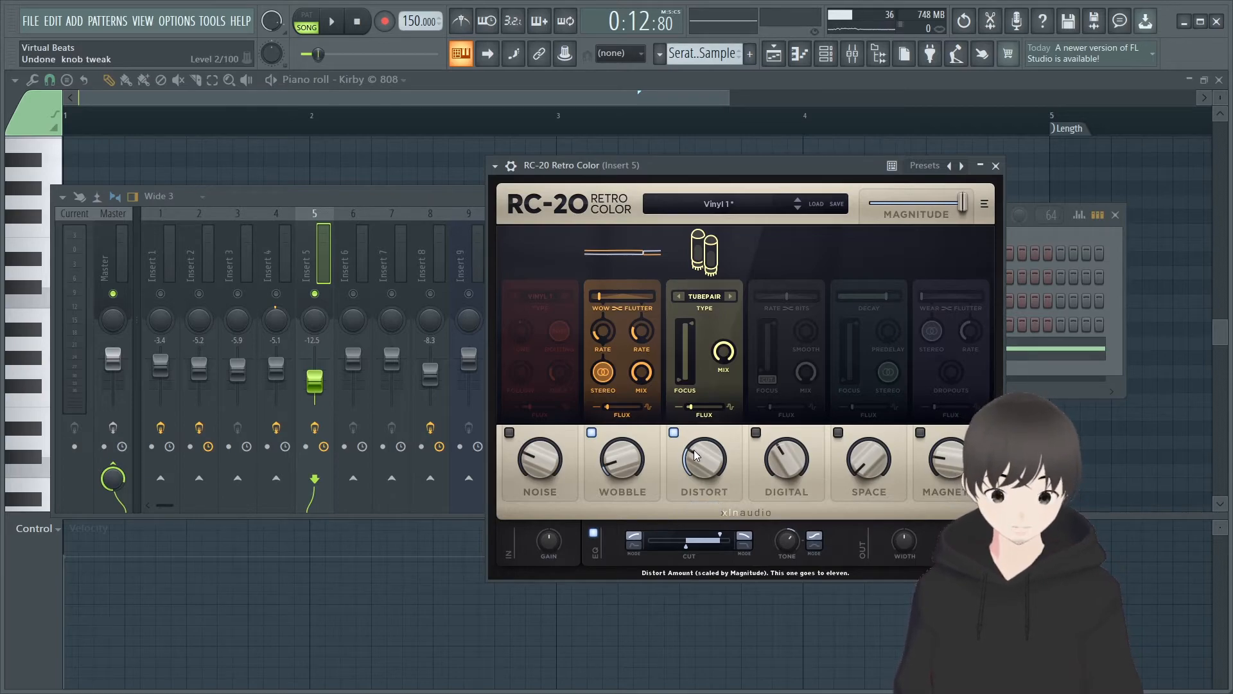
mouse_move(632, 474)
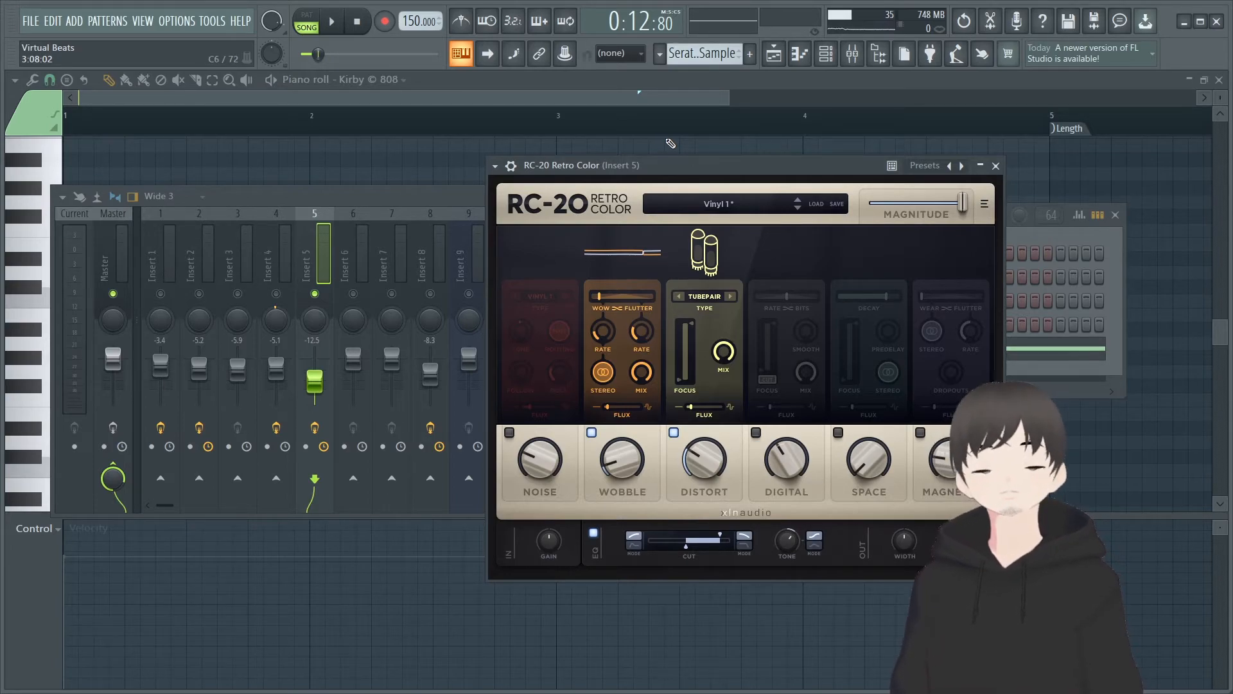
left_click(995, 165)
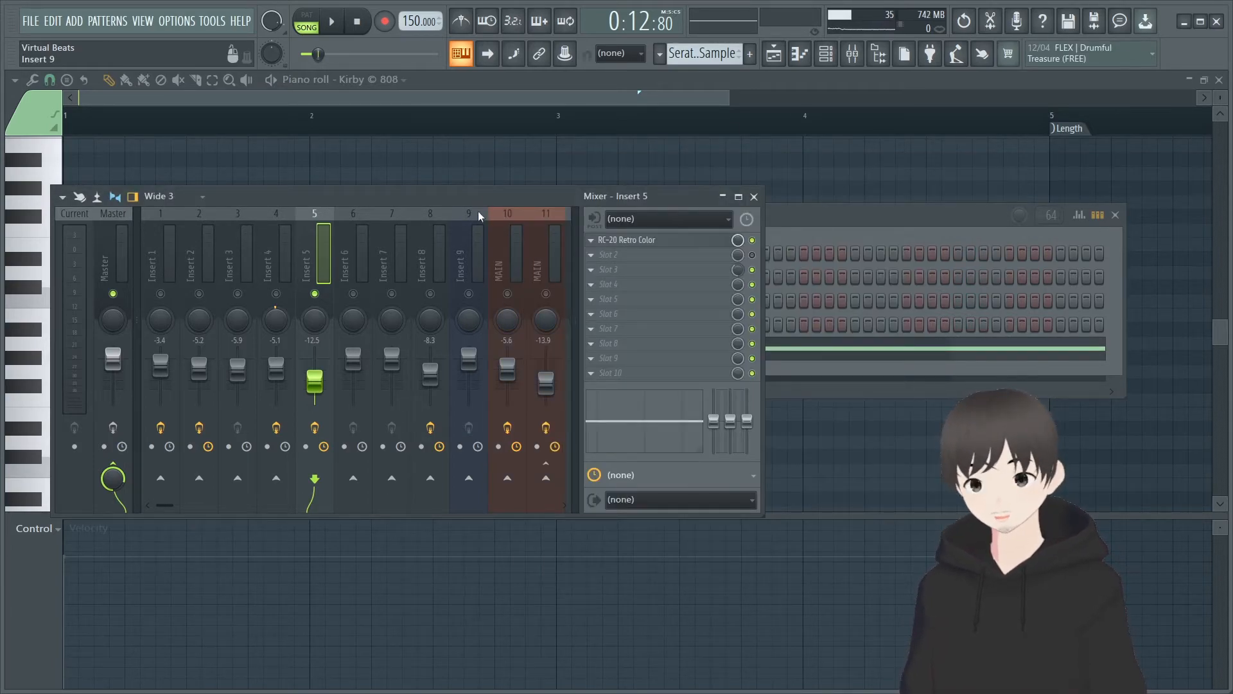
Play the beat and unmute Inserts 4, 3, 2 and 1 one after another.
key("space")
left_click(276, 294)
left_click(237, 294)
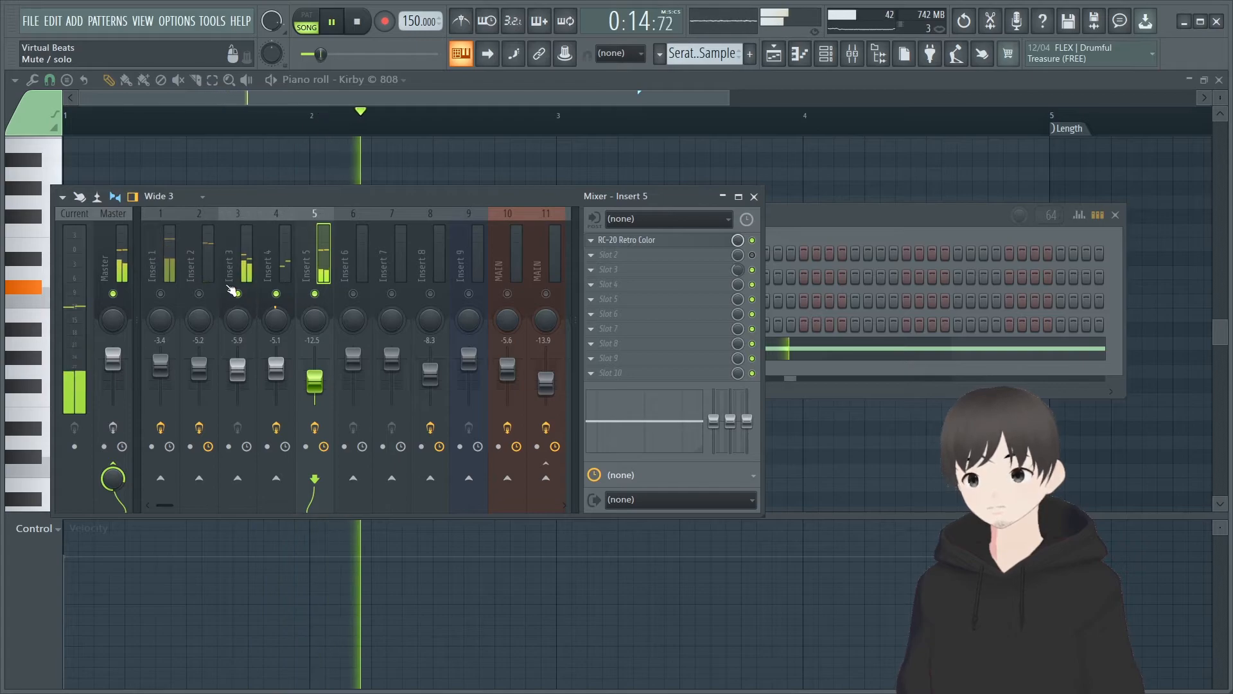
left_click(199, 293)
left_click(160, 294)
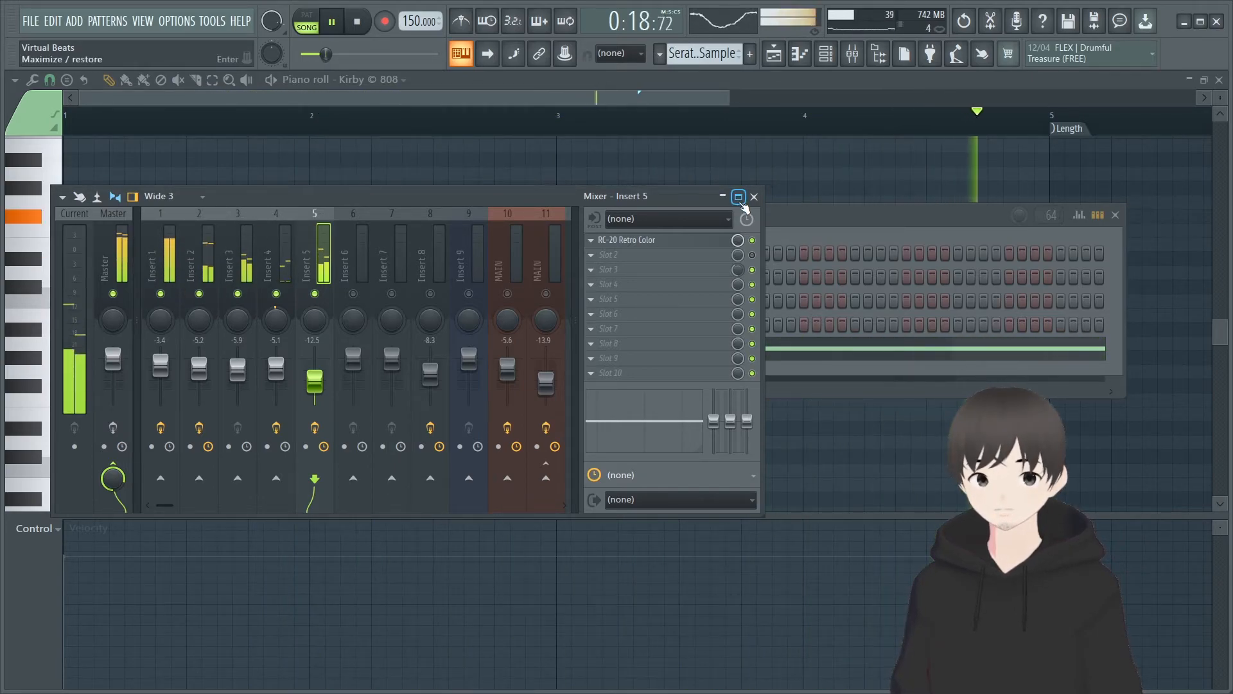
Open the playlist, stop playback and place the playback position at bar 8.
left_click_drag(728, 98, 966, 98)
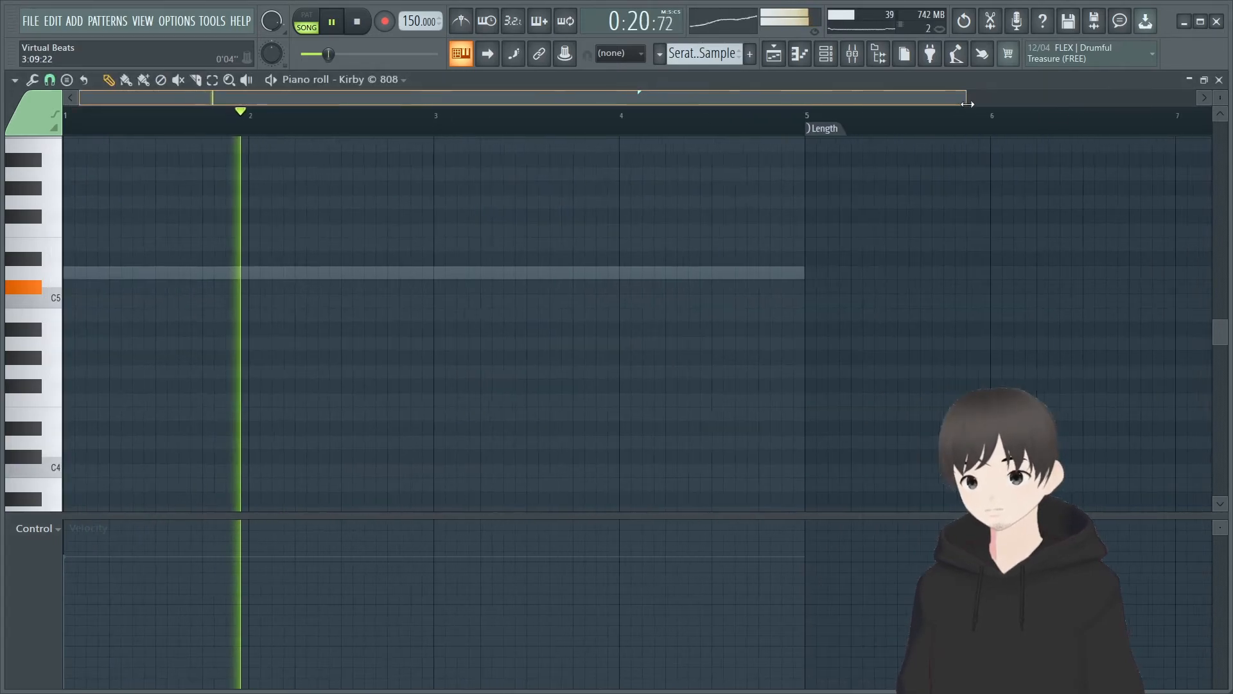
left_click(775, 53)
key("space")
left_click(306, 114)
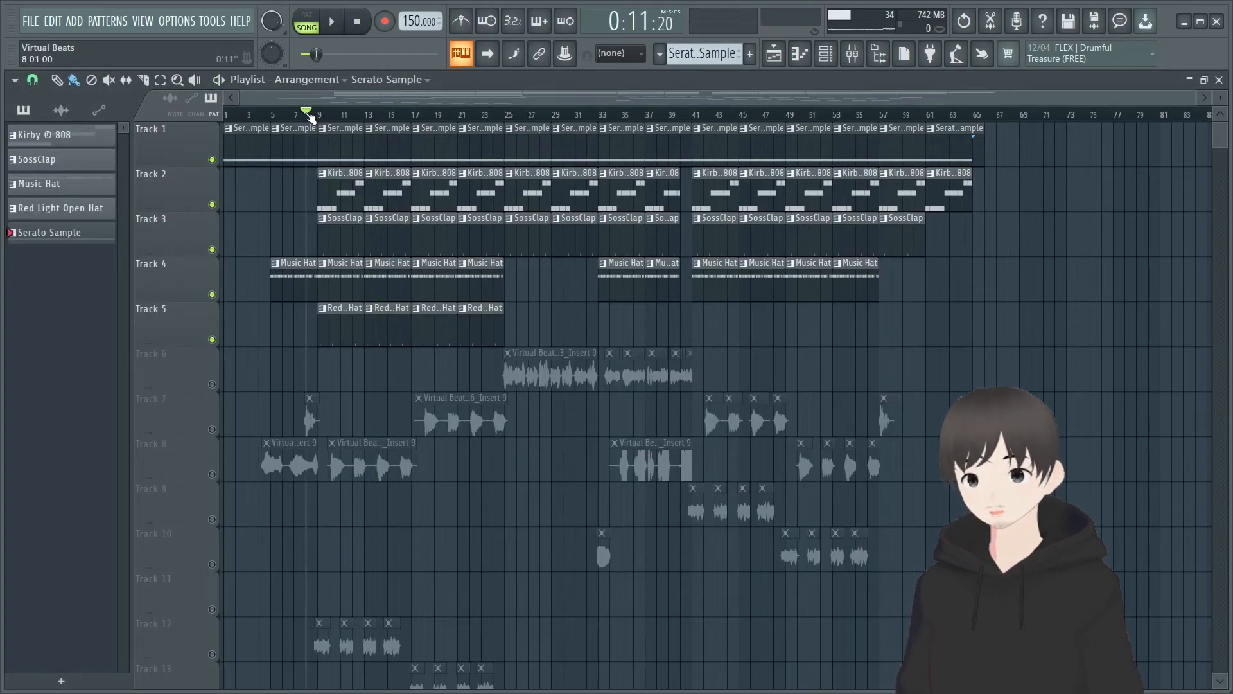
Unmute playlist Track 7 and bring up the mixer insert of its tag 2 audio clip.
left_click(212, 429)
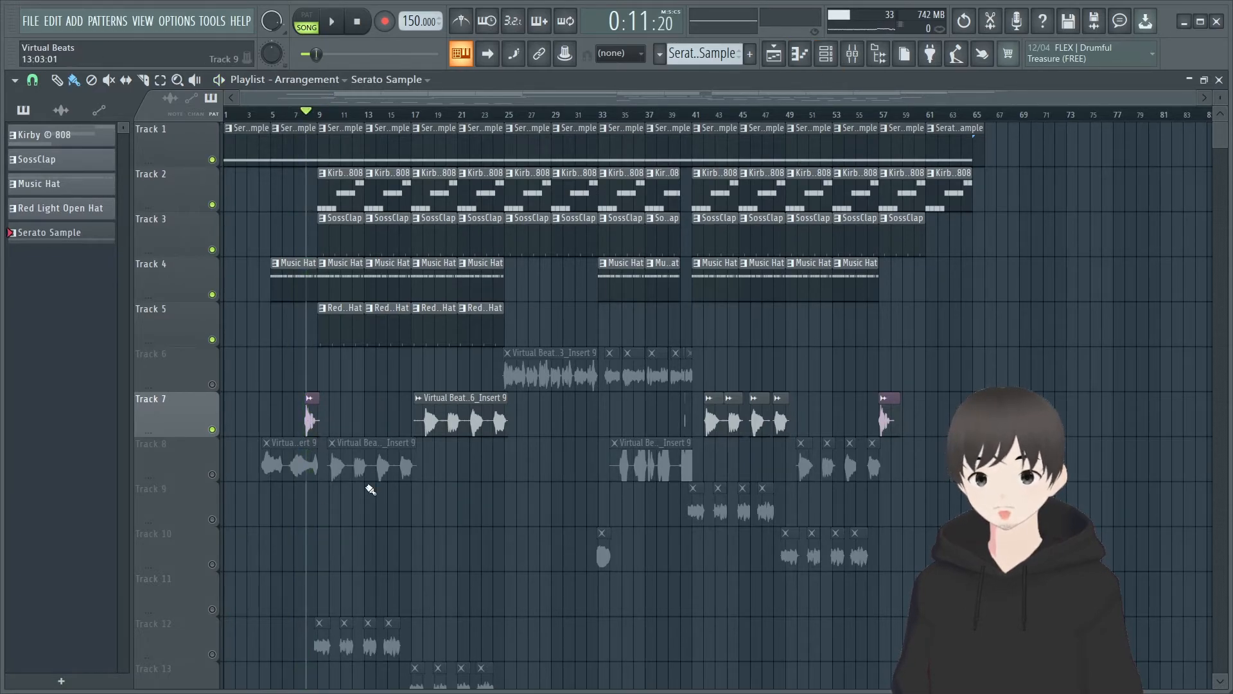
double_click(308, 417)
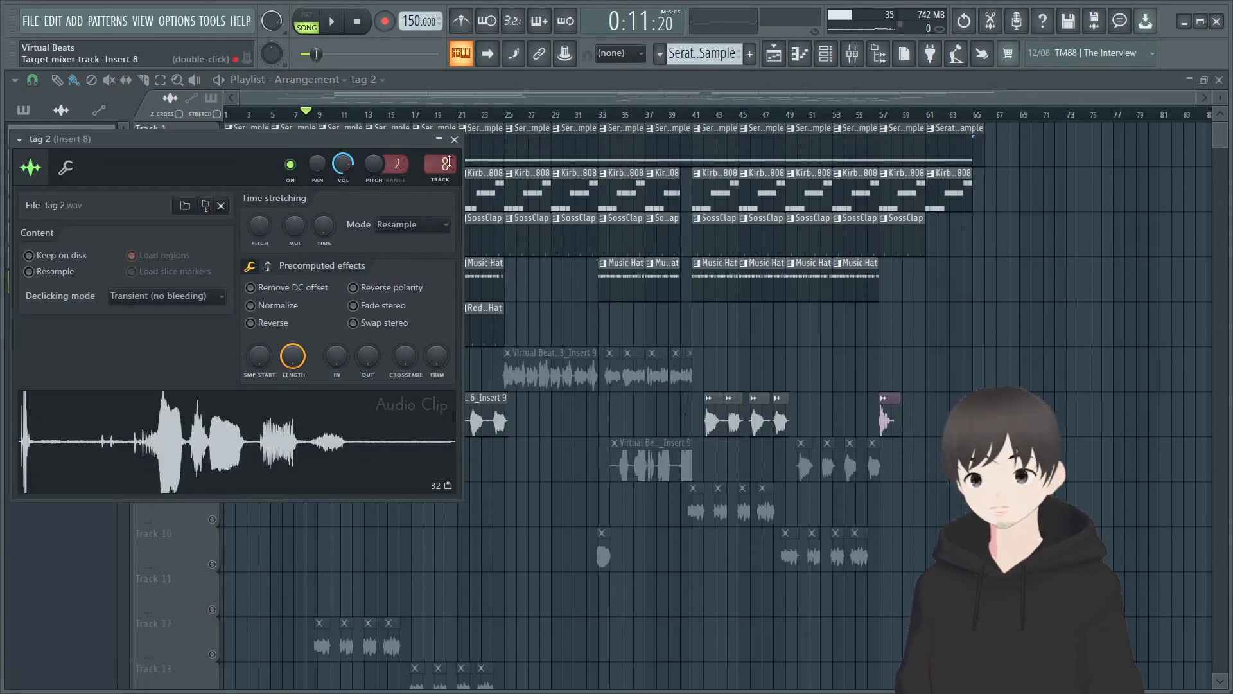
double_click(446, 163)
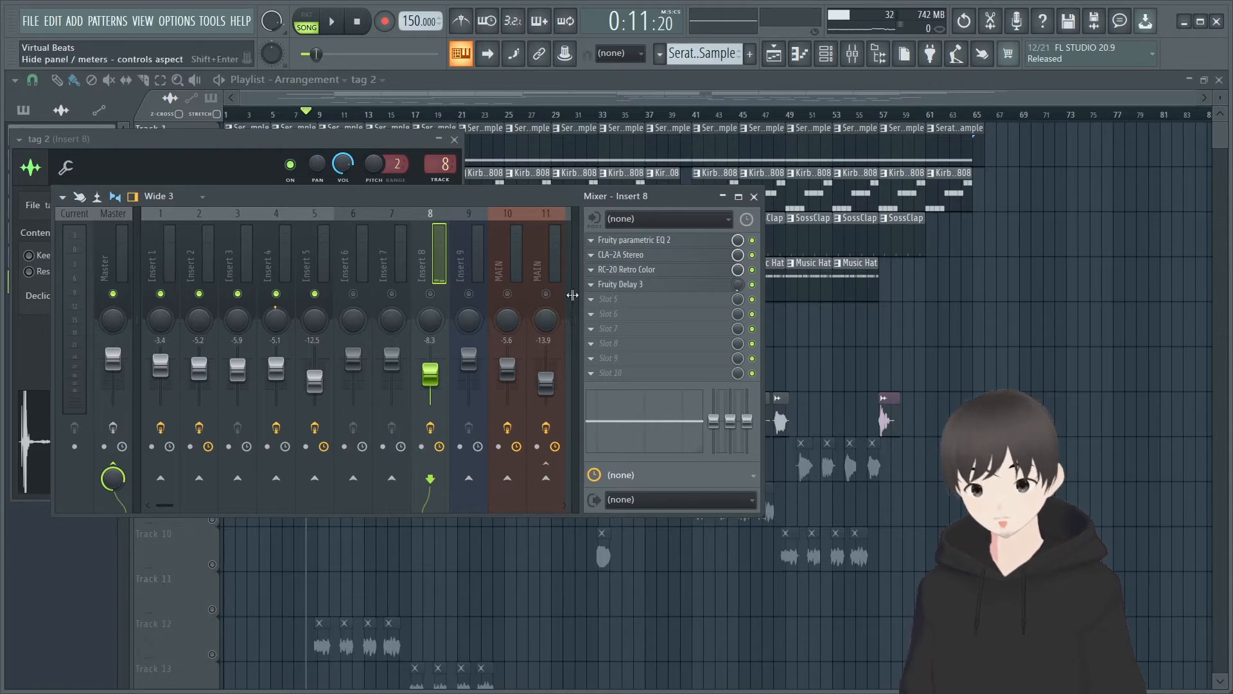
Look through Insert 8's Fruity parametric EQ 2, CLA-2A Stereo and RC-20 Retro Color settings.
left_click(690, 240)
left_click(690, 243)
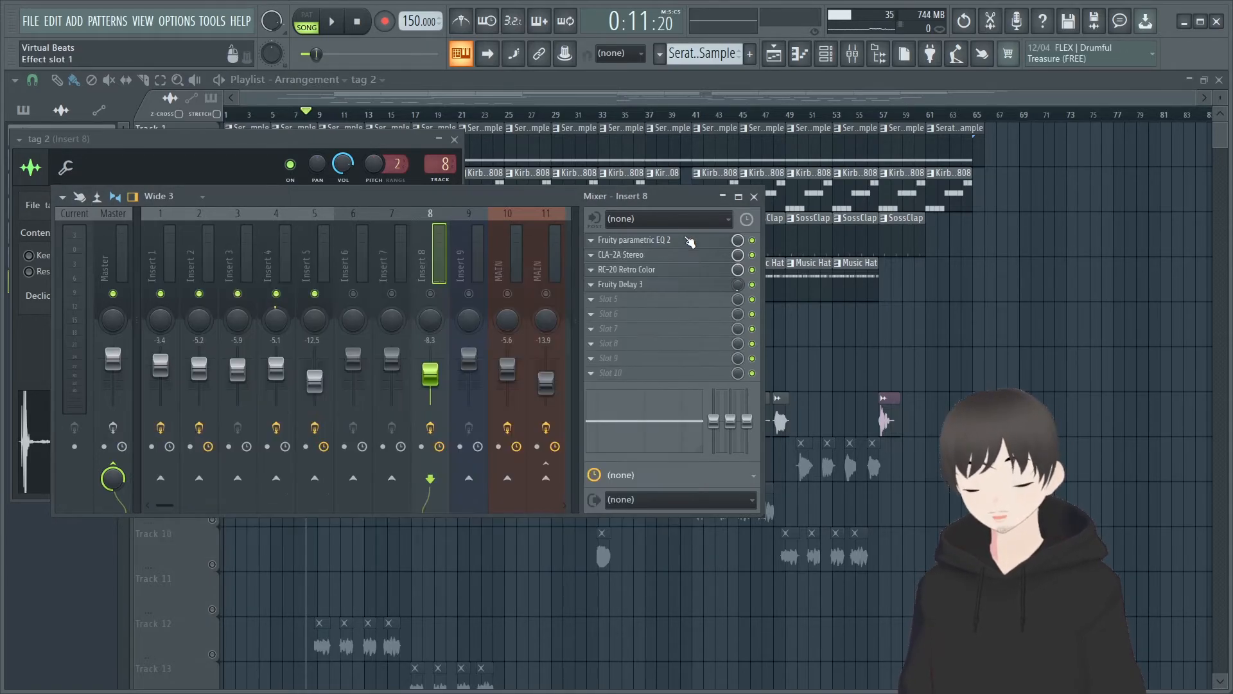
left_click(690, 260)
left_click(691, 257)
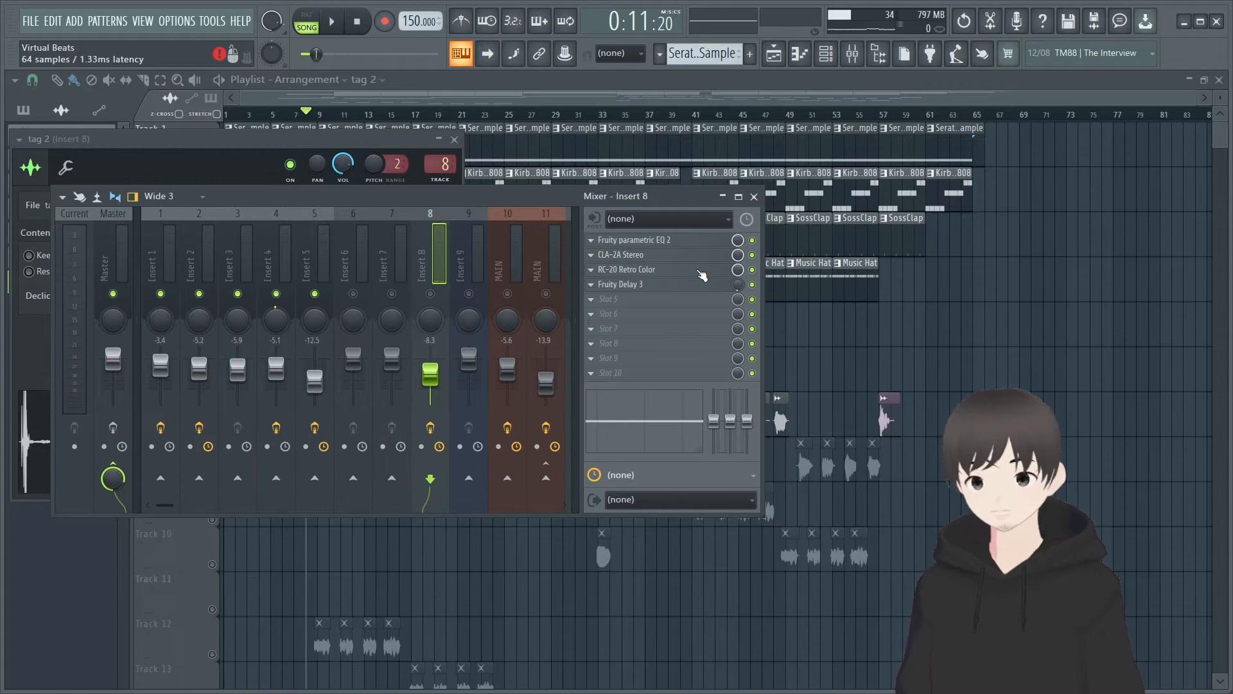
left_click(700, 270)
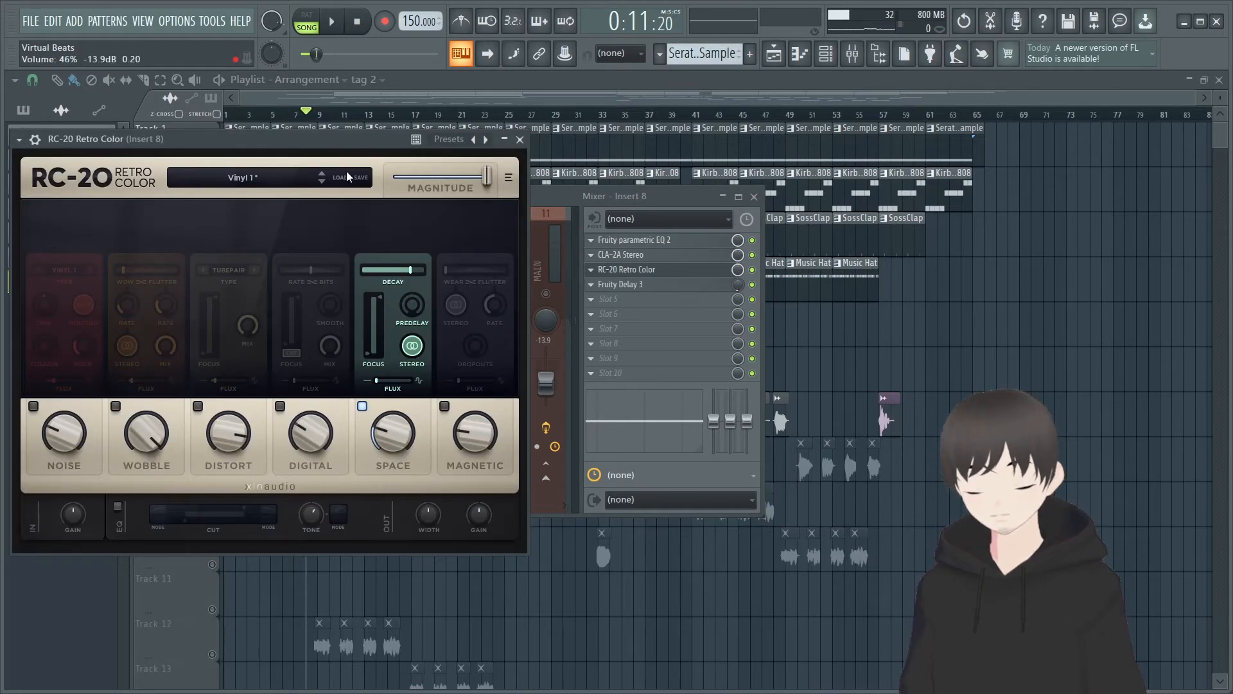
left_click(520, 139)
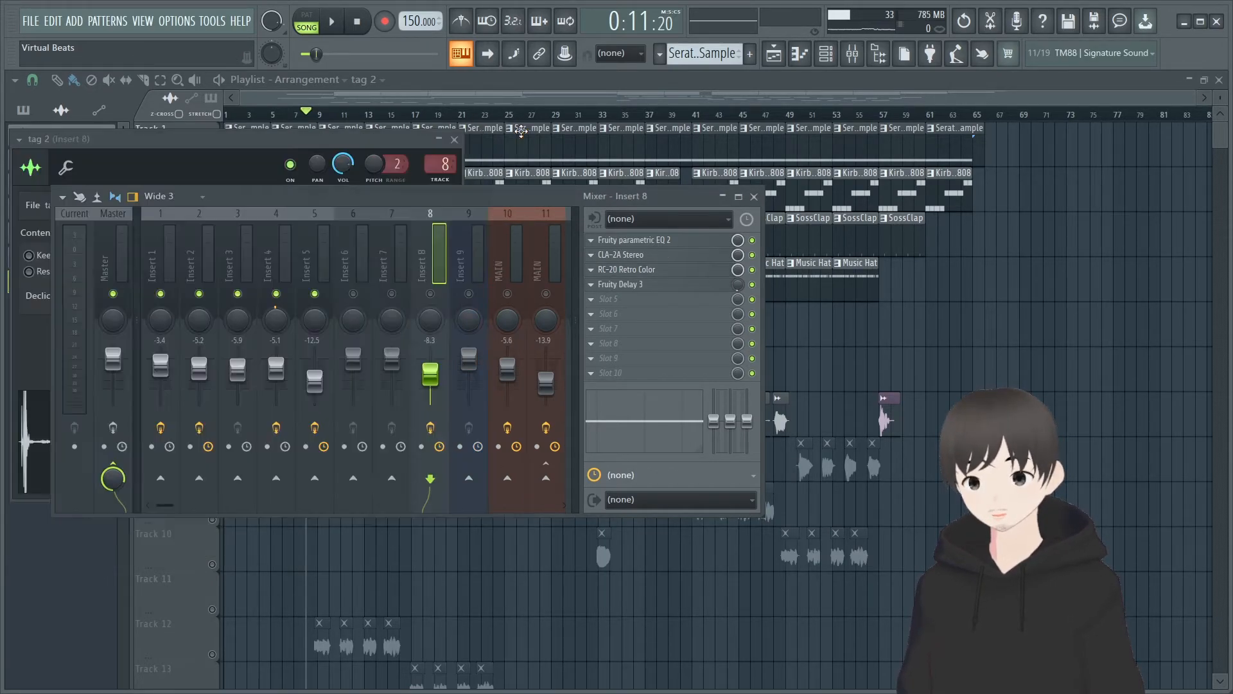
Unmute Insert 8, play the beat from bar 8 with the tag, and close the mixer and clip settings.
left_click(430, 293)
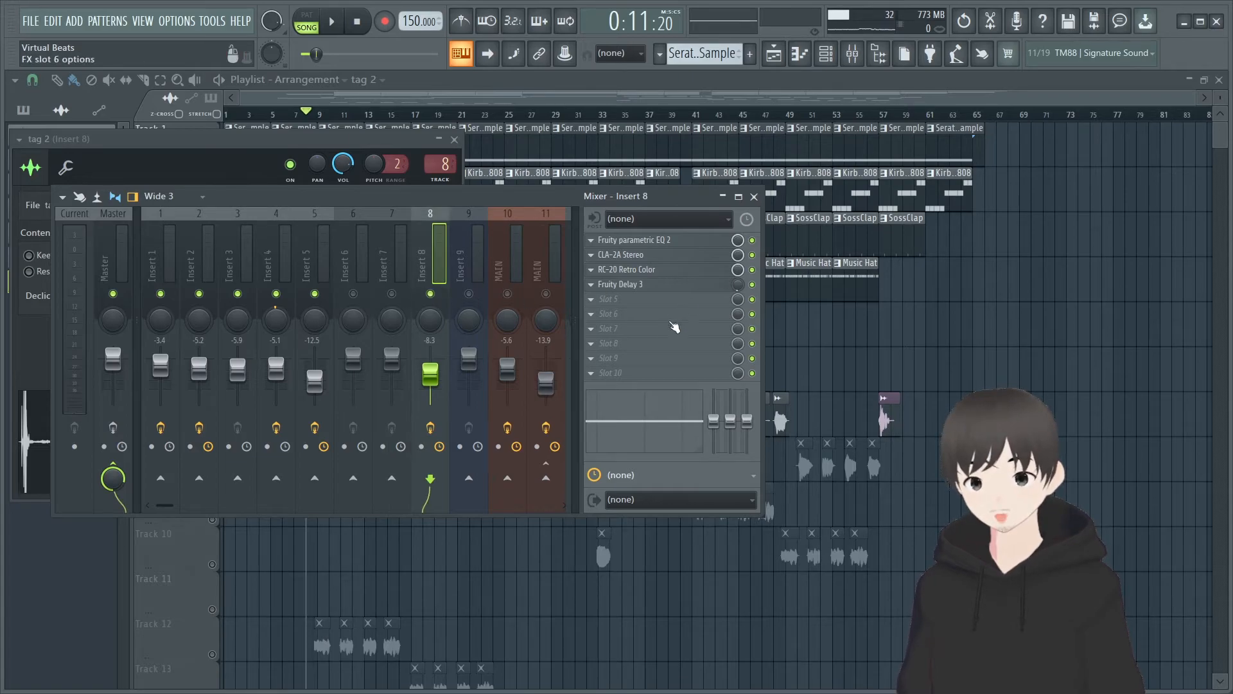
left_click(436, 446)
left_click(433, 431)
left_click(433, 431)
left_click(433, 431)
key("space")
key("space")
left_click(433, 430)
key("space")
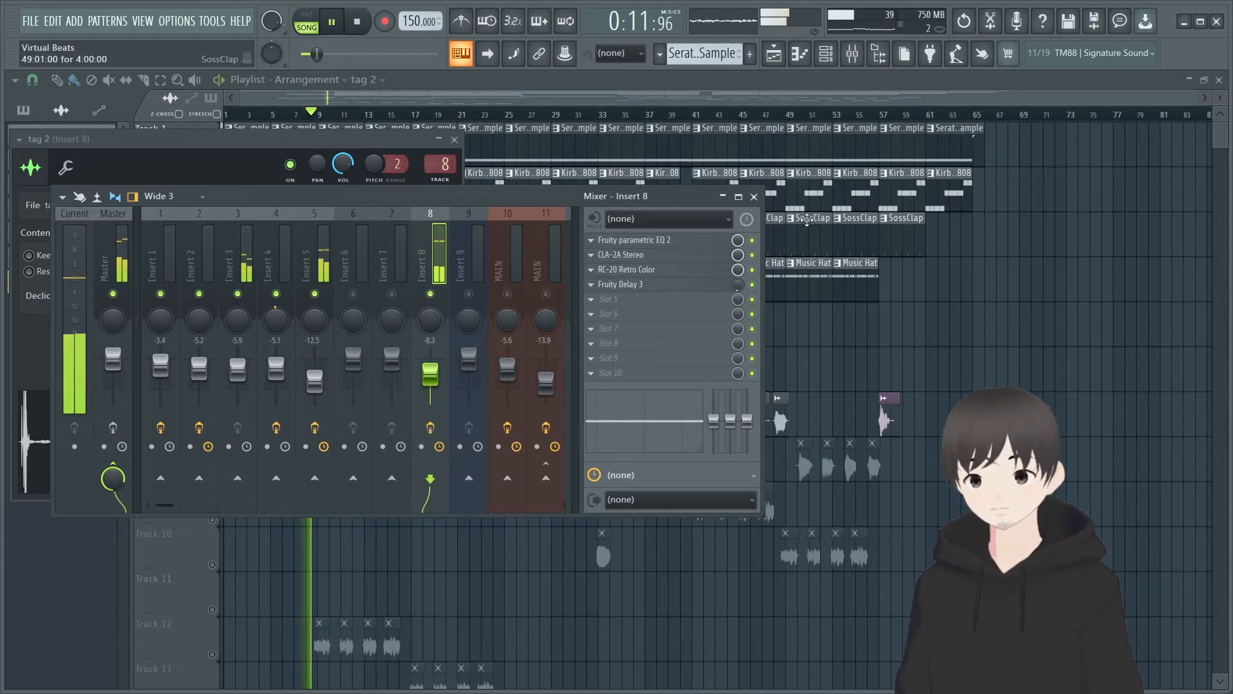
left_click(762, 203)
left_click(454, 139)
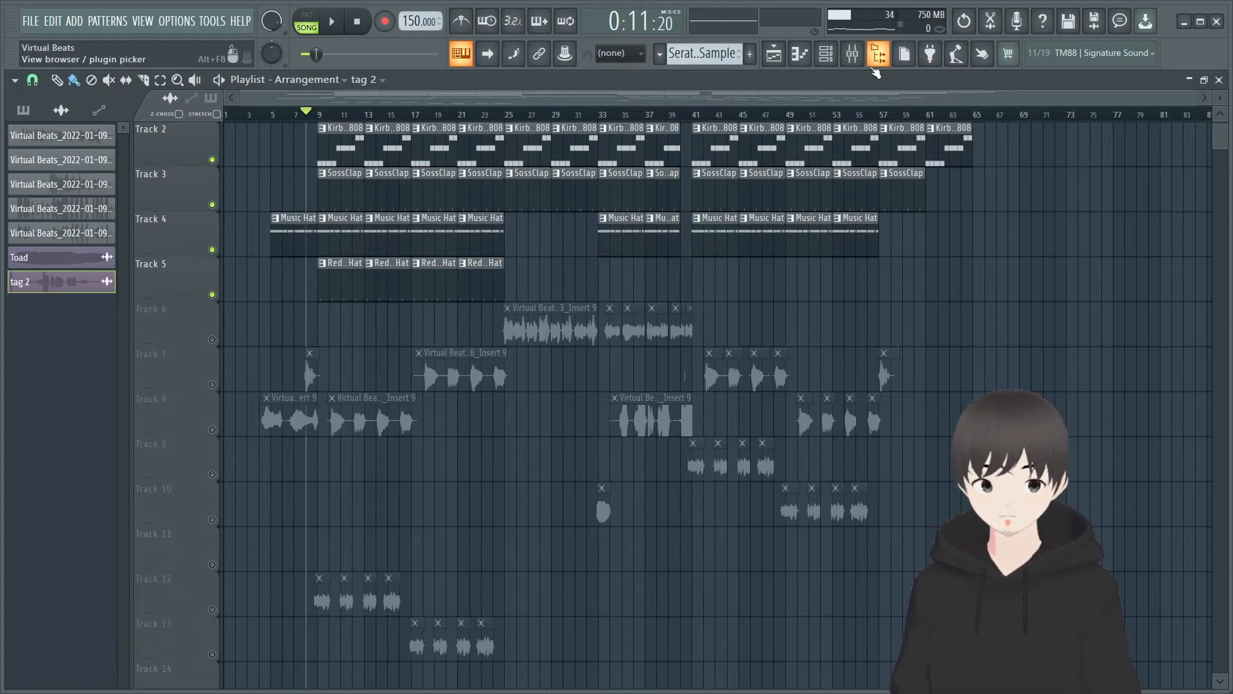
Load Fruity parametric EQ 2 on Insert 1, boost band 3 around 93 Hz, raise the main level, and cut and reset band 7.
left_click(852, 54)
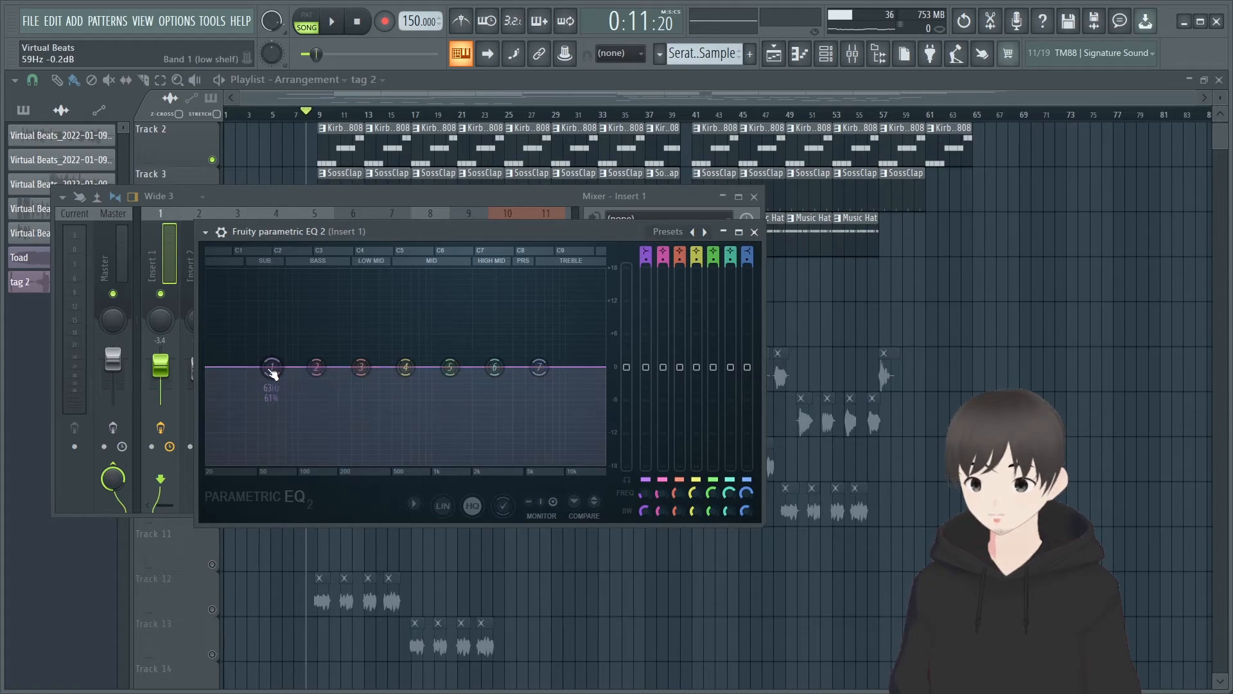
left_click_drag(361, 367, 298, 343)
left_click_drag(539, 367, 533, 458)
mouse_move(626, 367)
left_mouse_down()
mouse_move(627, 267)
mouse_move(626, 344)
left_mouse_up()
right_click(533, 458)
left_click(554, 479)
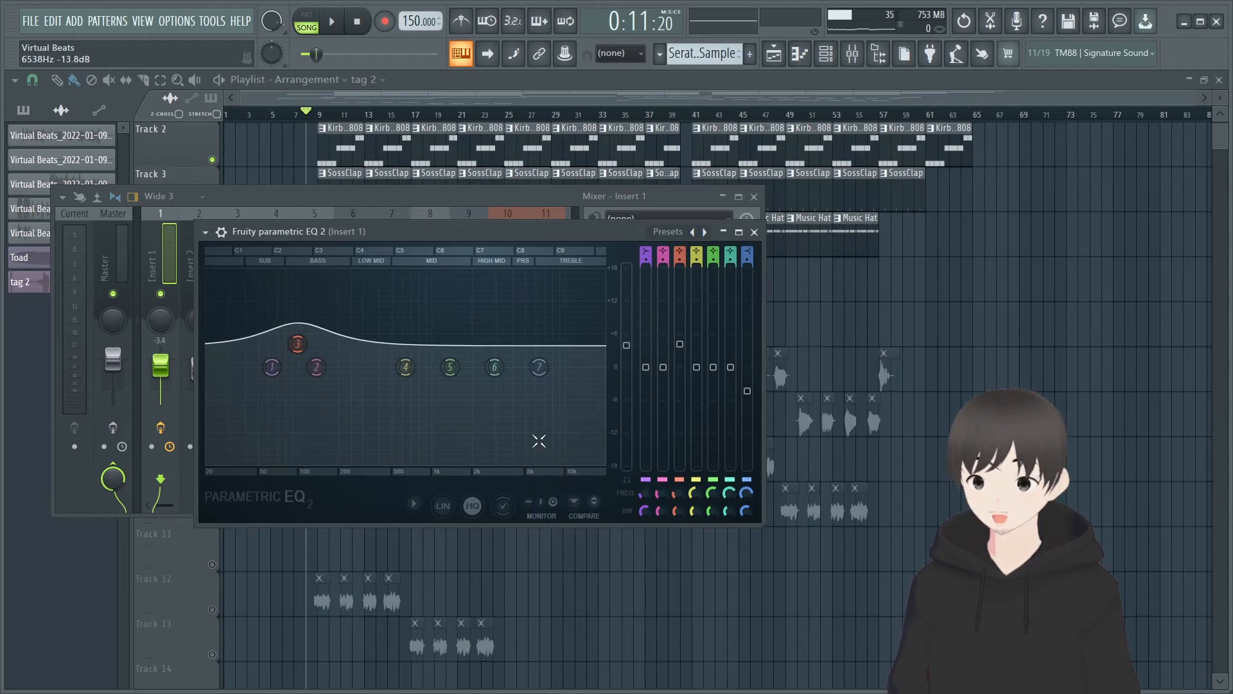
Boost Insert 1's EQ band 1 by about 1.6 dB at 67 Hz, and reset bands 1 and 3.
left_click_drag(272, 368, 275, 358)
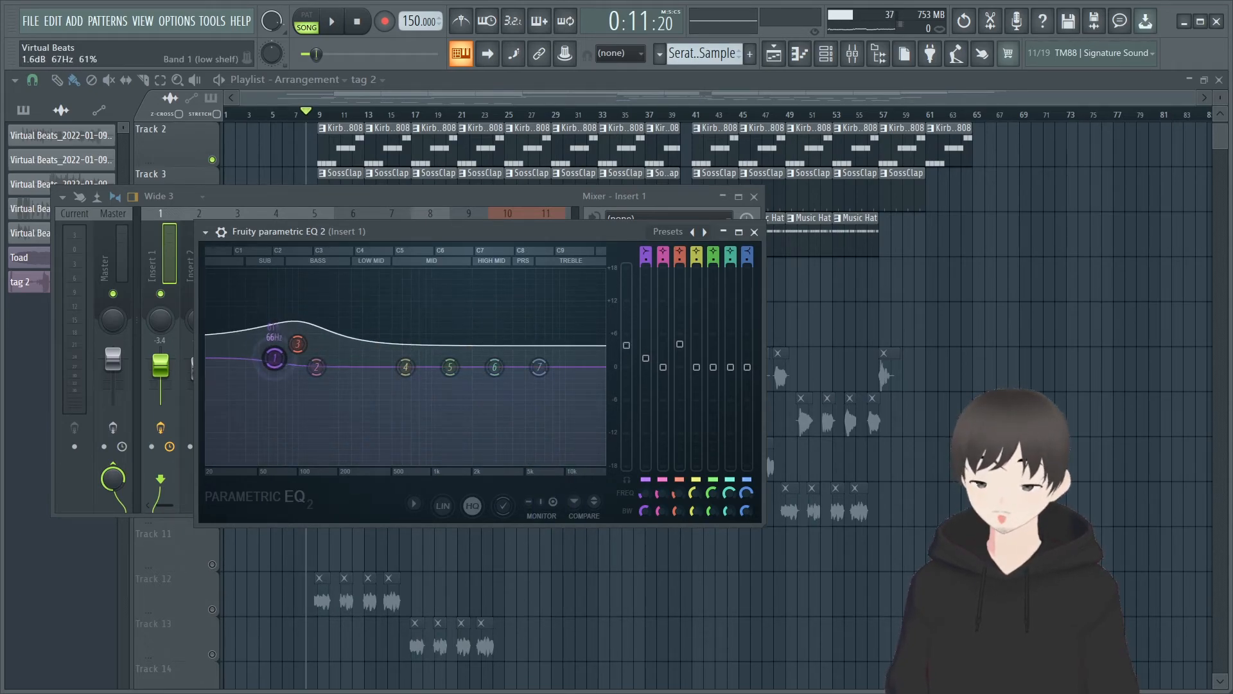
right_click(275, 358)
left_click(301, 378)
right_click(297, 344)
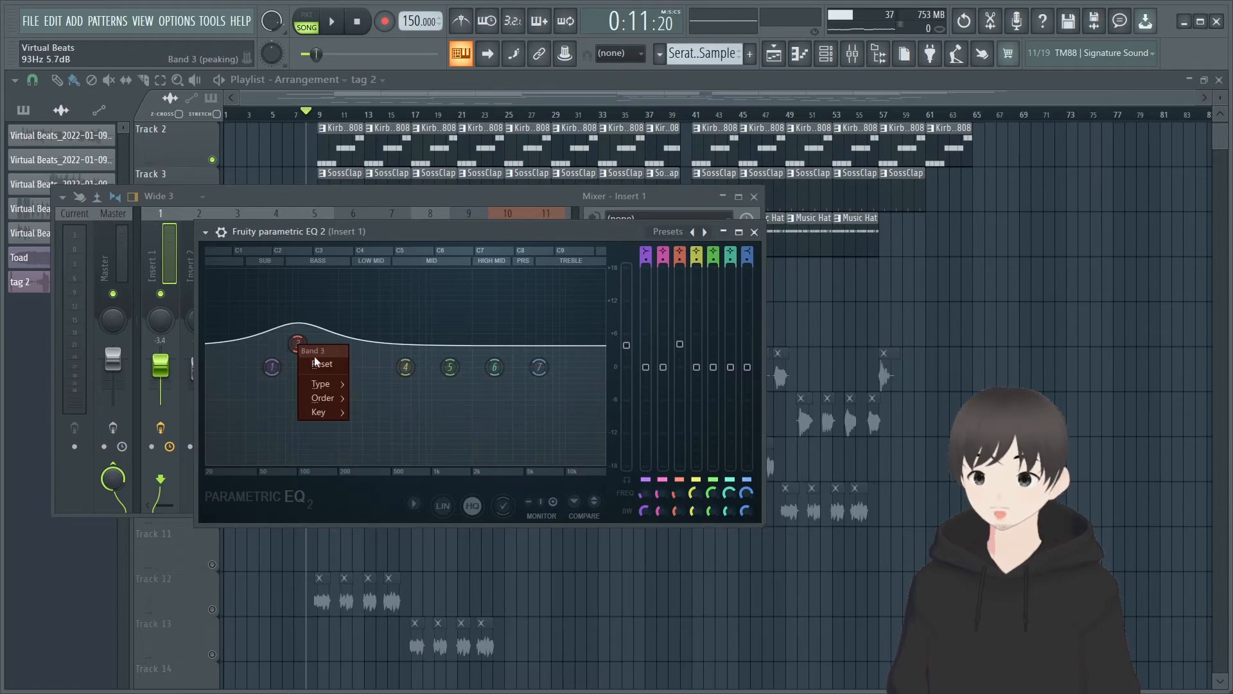
left_click(321, 364)
Change EQ band 1 to a high pass filter and raise its cutoff to just beside band 3.
right_click(273, 370)
mouse_move(296, 406)
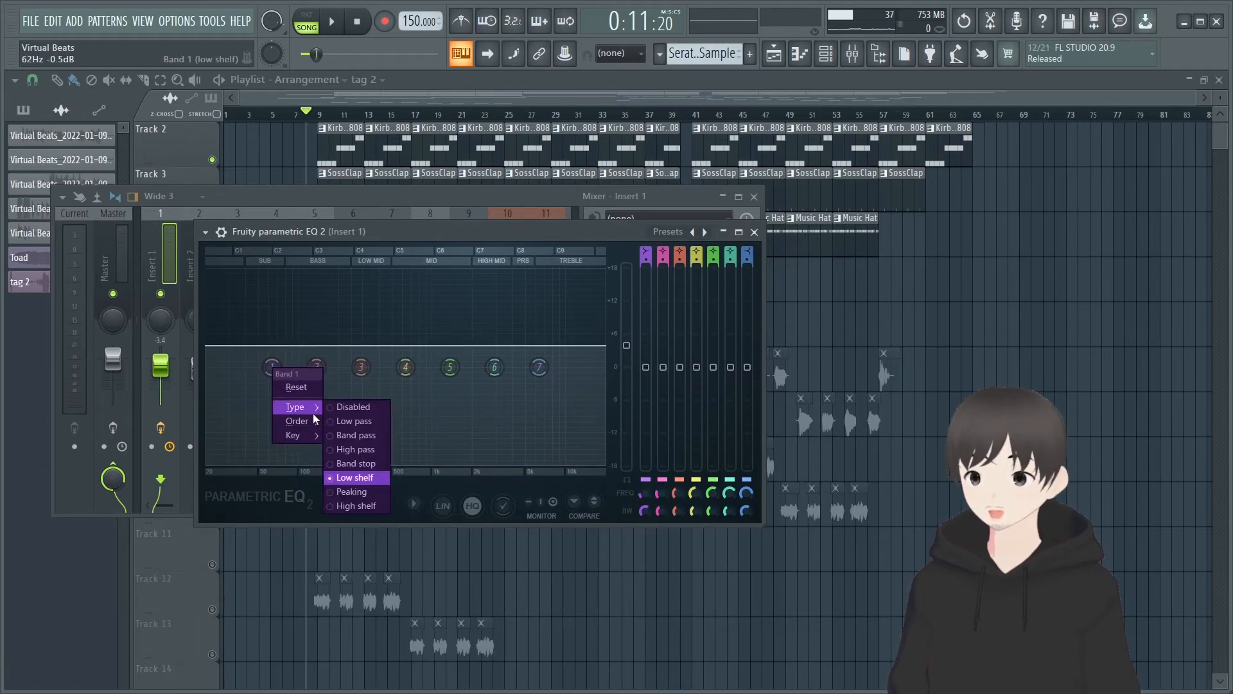
left_click(365, 453)
left_click_drag(272, 368, 355, 366)
Try a slight cut on EQ band 5 and a 0.5 dB boost on band 6 at 3287 Hz, and reset both bands.
left_click_drag(494, 367, 495, 350)
left_click_drag(450, 368, 499, 364)
left_click_drag(453, 358, 462, 375)
left_click_drag(499, 364, 501, 364)
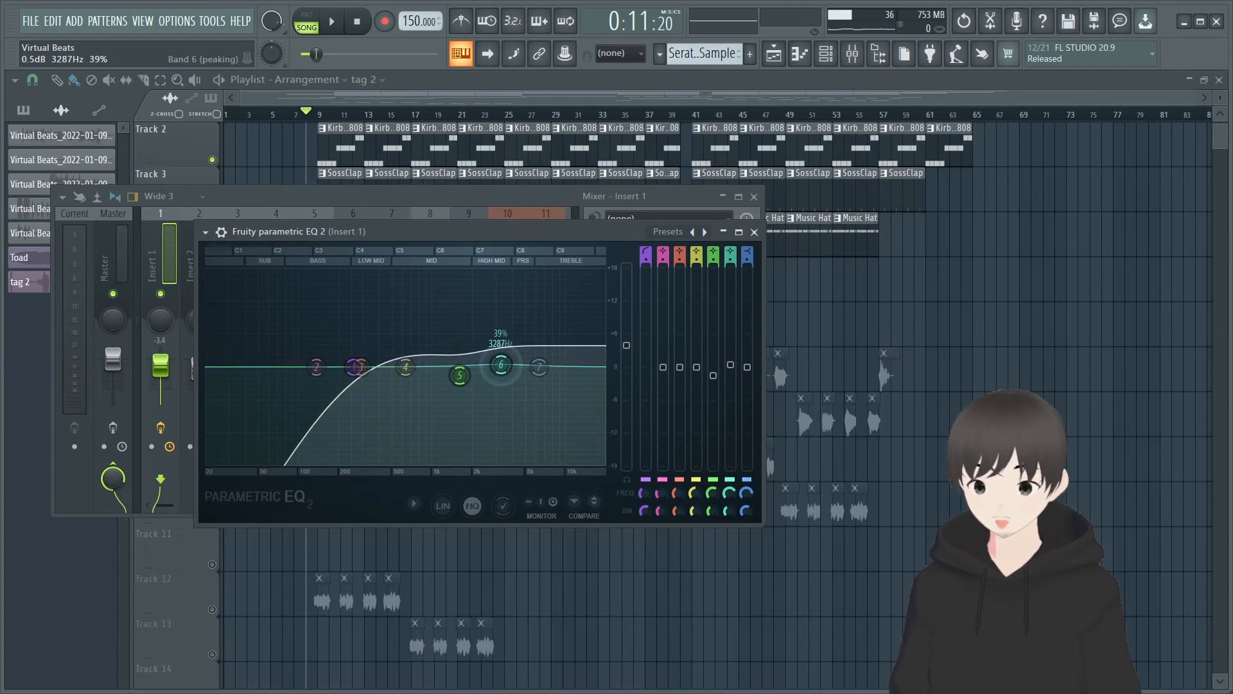
right_click(461, 374)
left_click(491, 394)
right_click(501, 365)
left_click(524, 384)
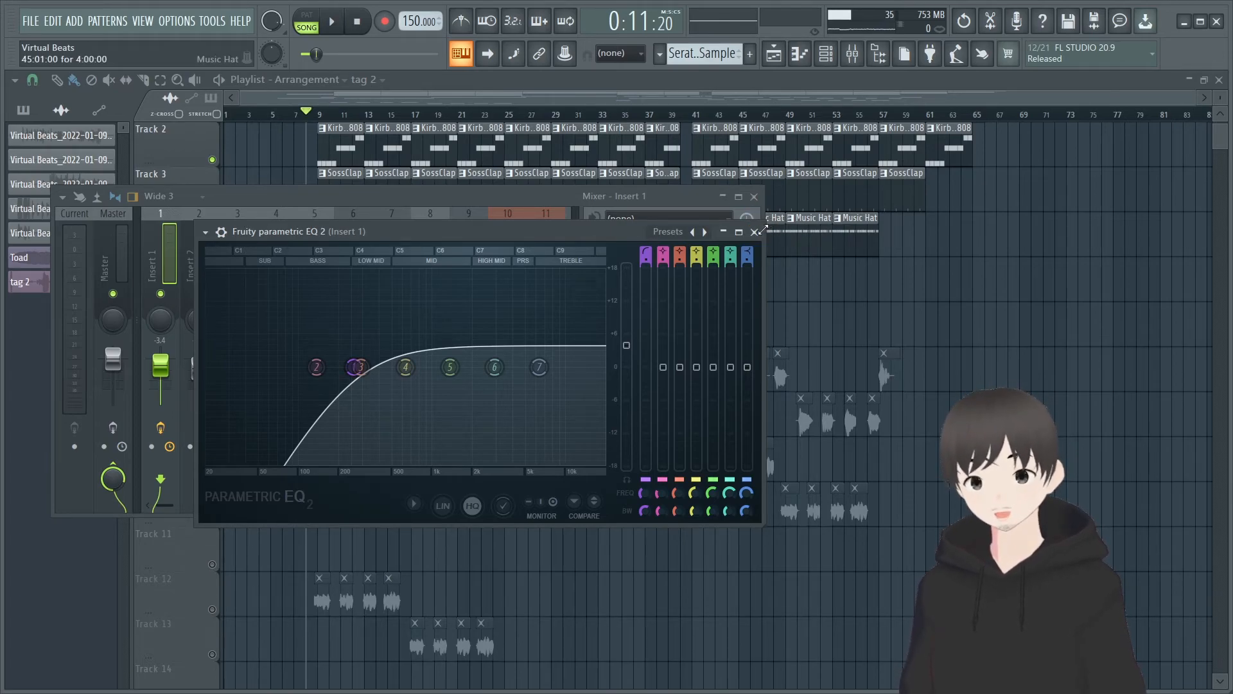
Close Fruity parametric EQ 2 and remove it from Insert 1, keeping only RBass Stereo.
left_click(755, 232)
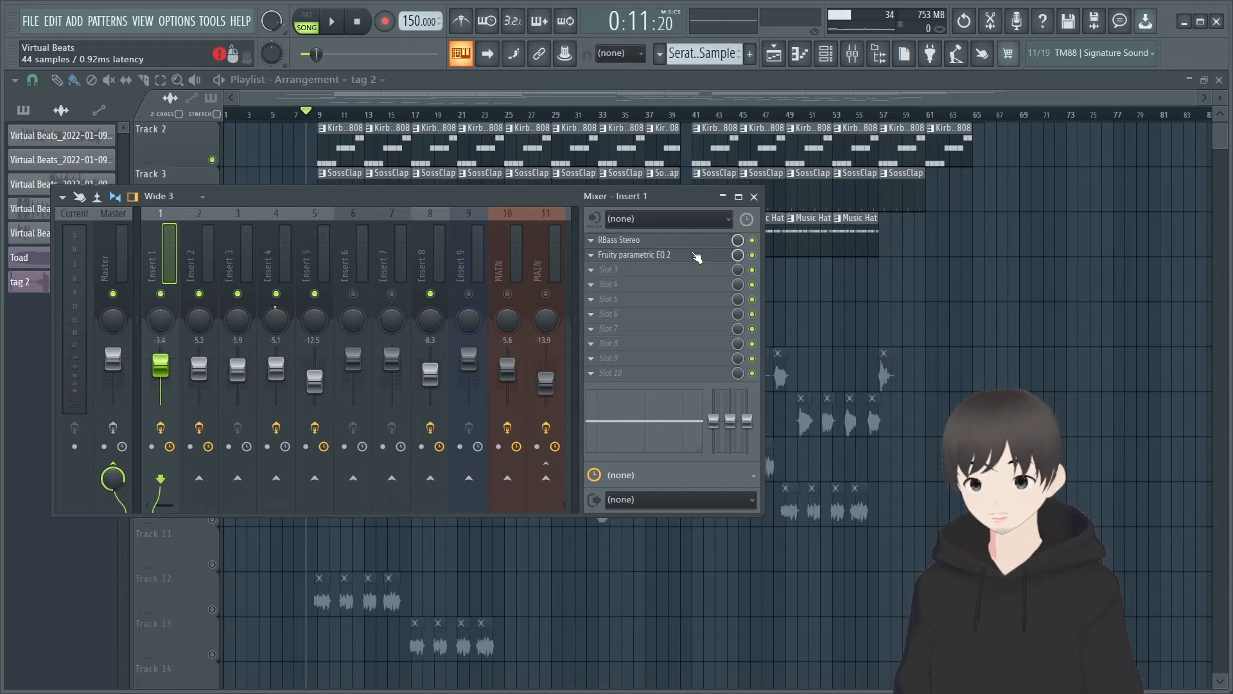
right_click(611, 255)
left_click(606, 286)
left_click(692, 391)
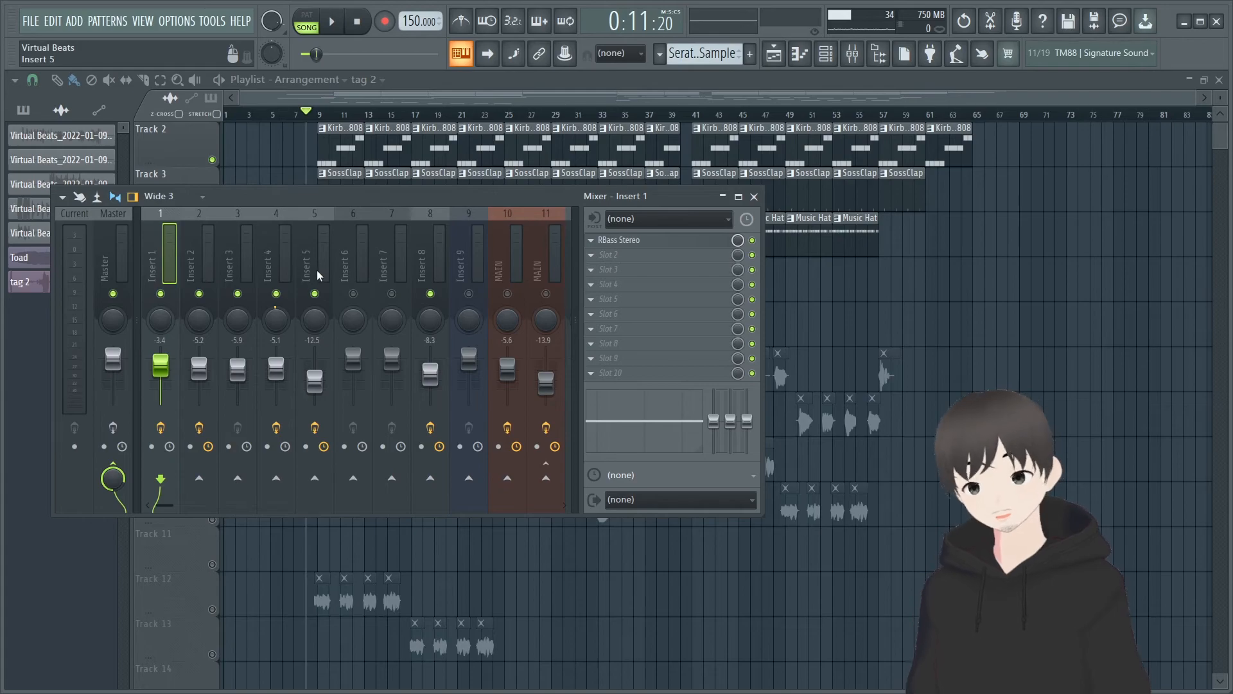
Check the effect slots of Inserts 4 and 3, and play the beat while reviewing the mixer levels.
left_click(287, 258)
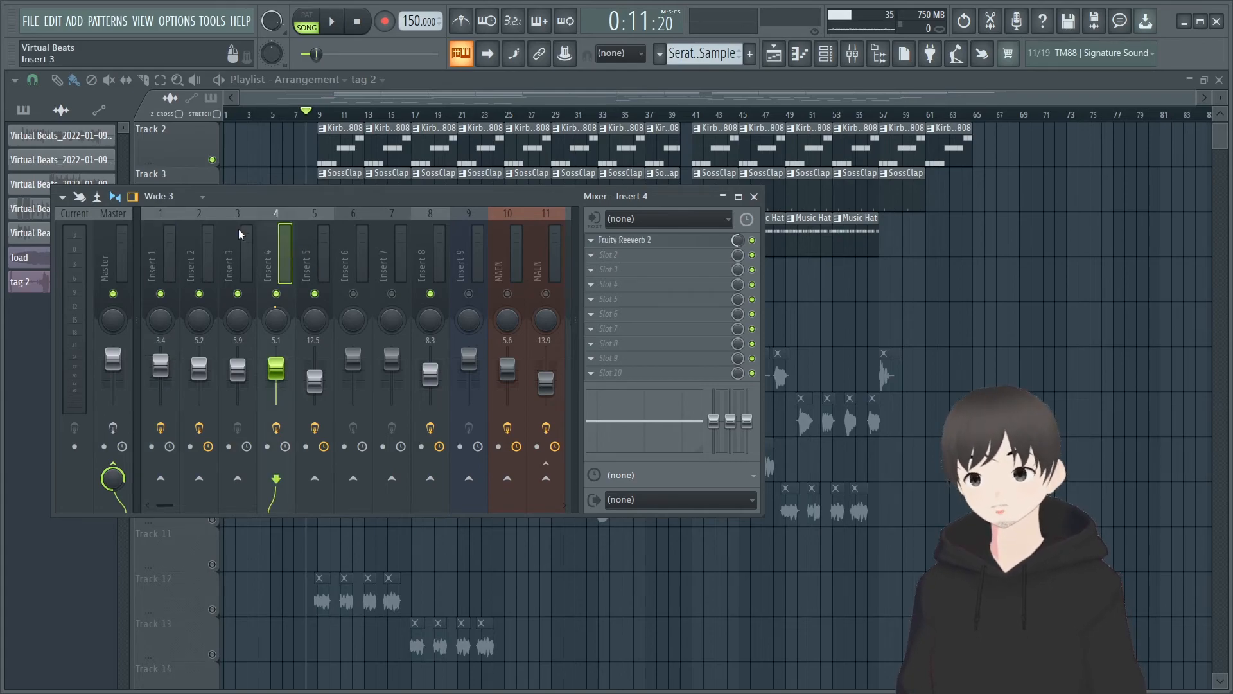
left_click(255, 274)
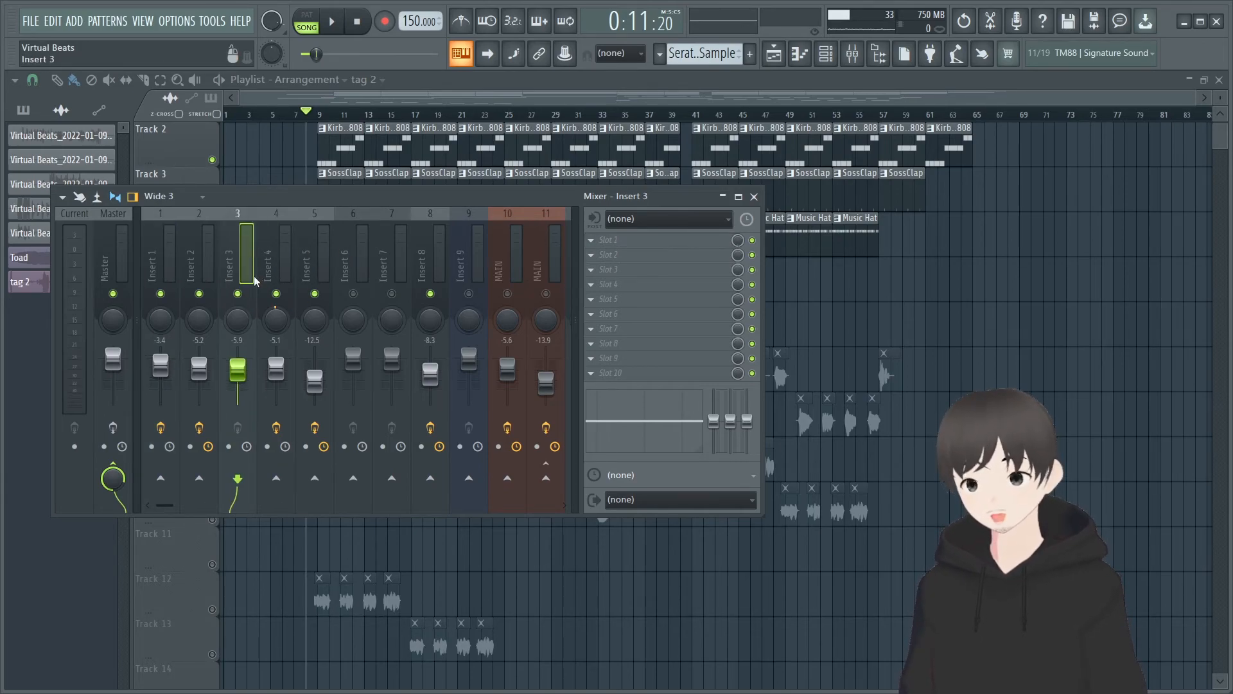
key("space")
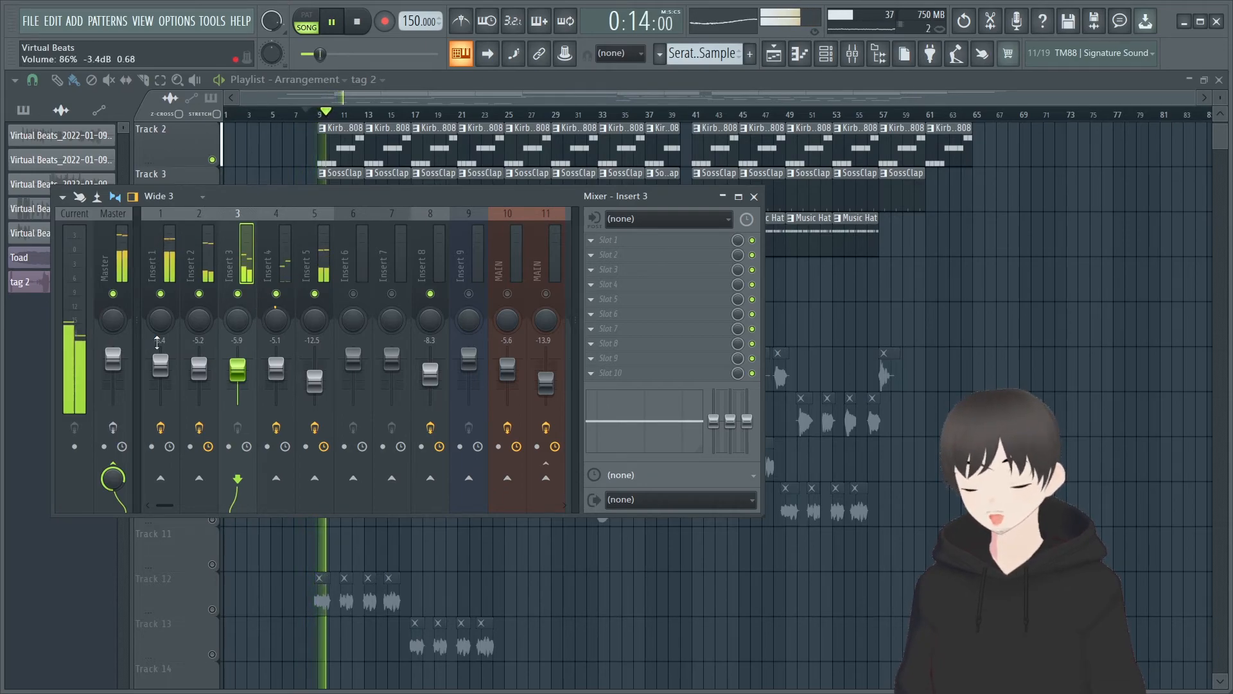
key("space")
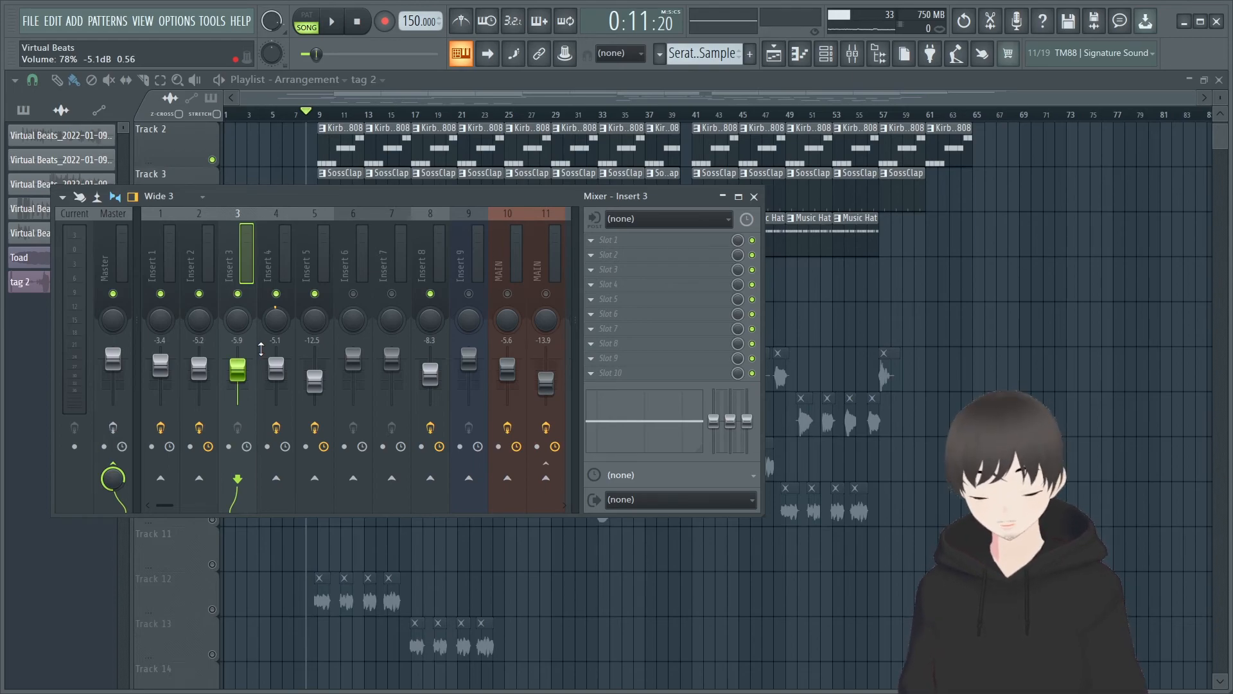
Try panning Insert 8 100% right.
left_click_drag(430, 319, 430, 289)
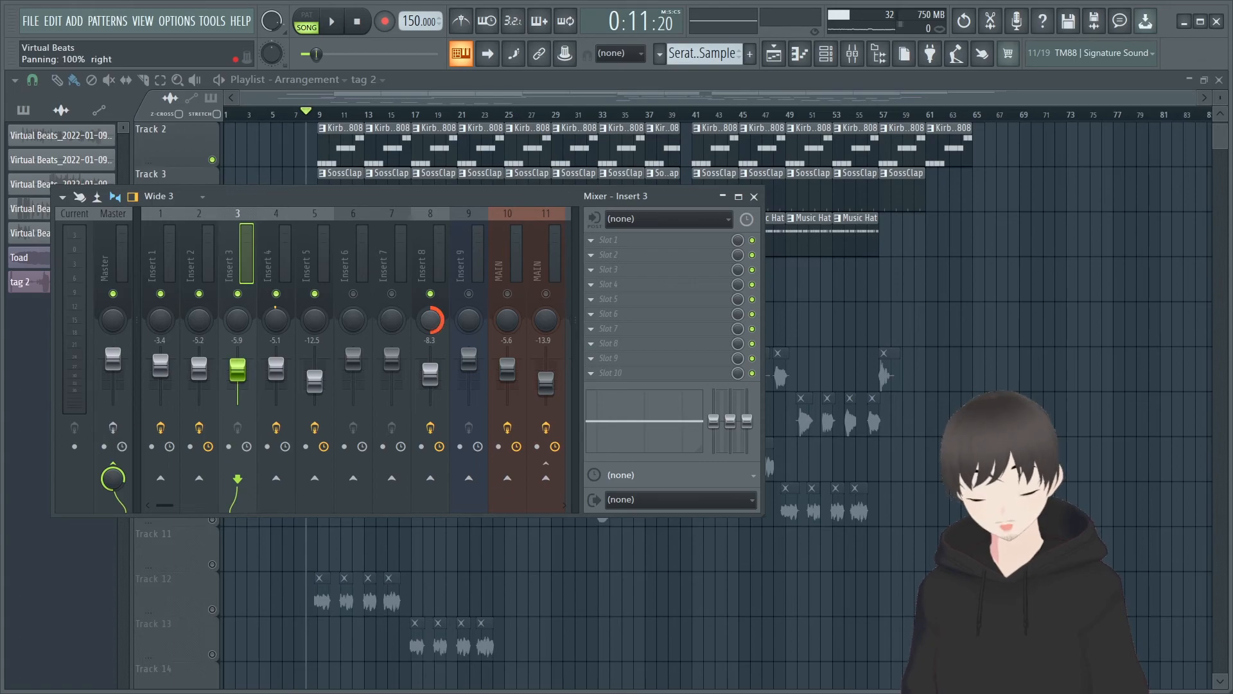
right_click(433, 320)
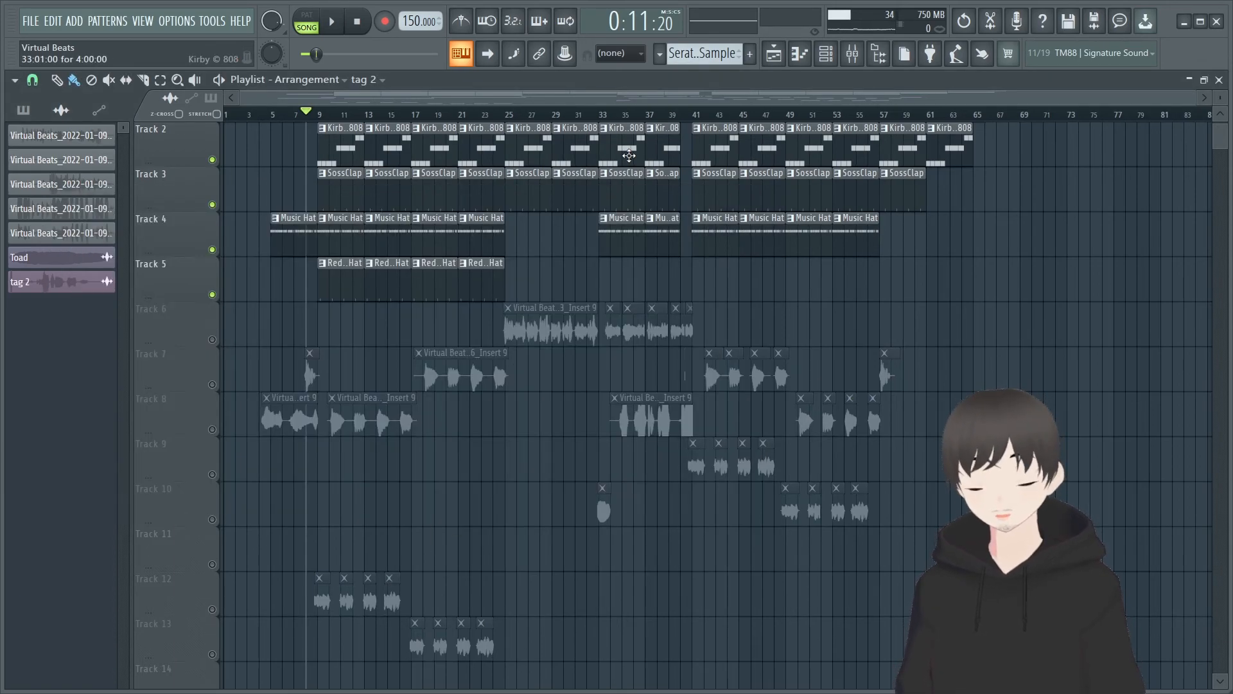